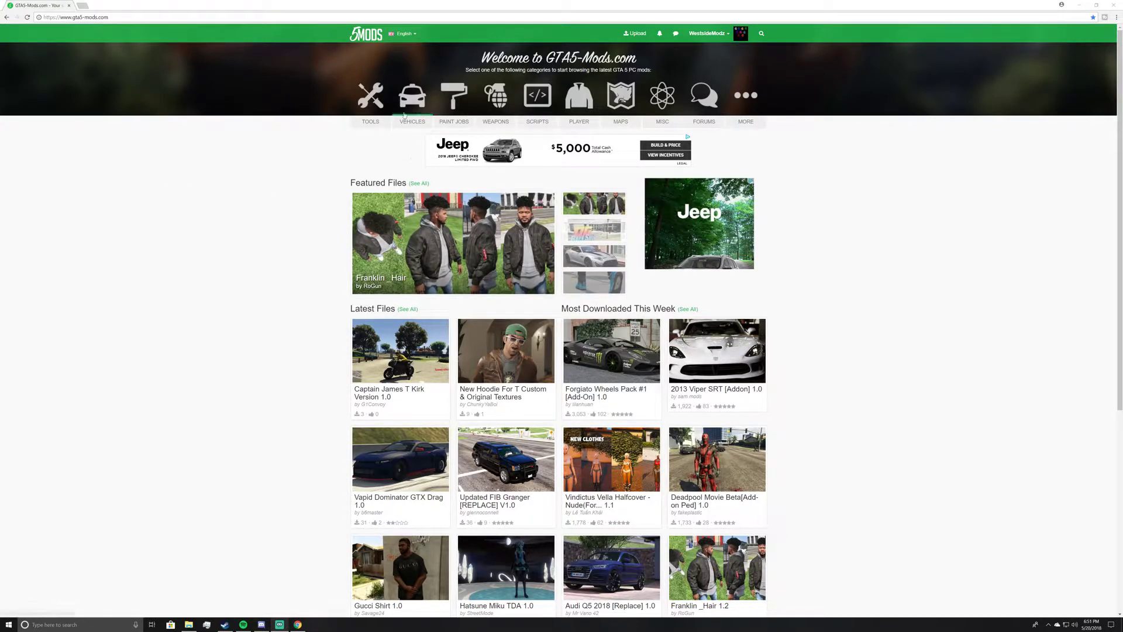
Open the Vehicles category of the GTA 5 mods site and look through the listed vehicle mods
left_click(412, 97)
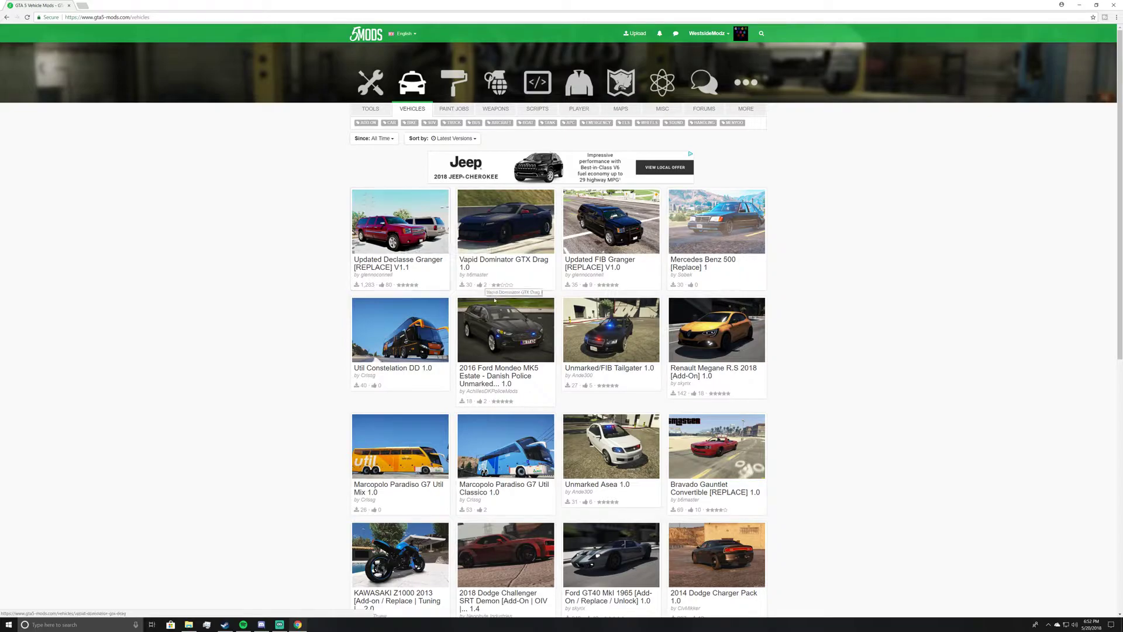
scroll(495, 296, "down", 4)
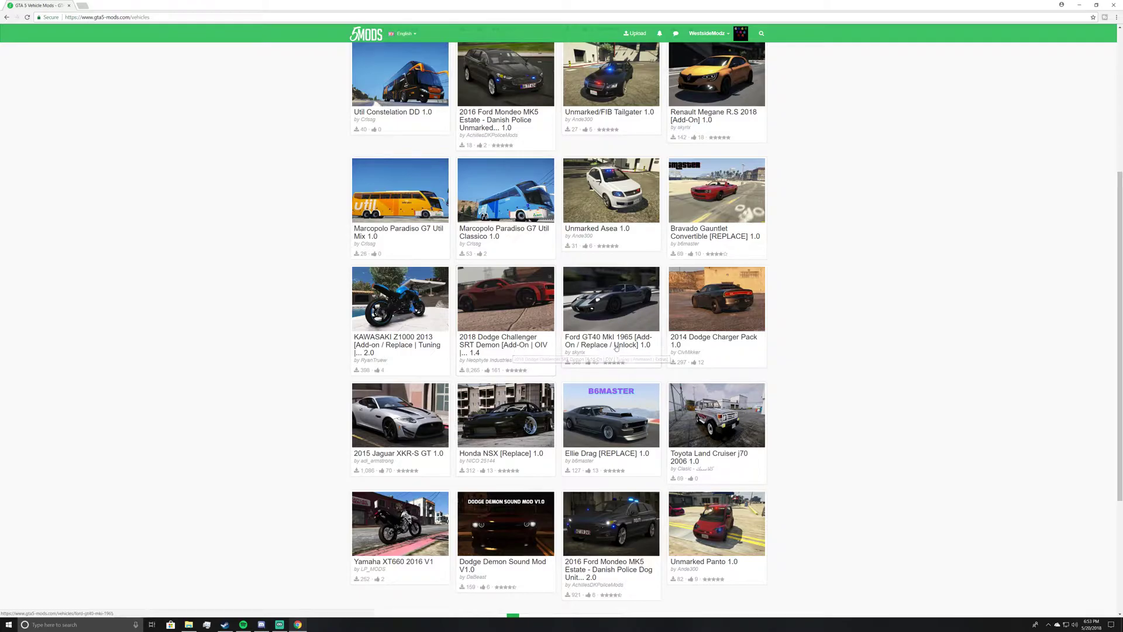
scroll(612, 347, "up", 3)
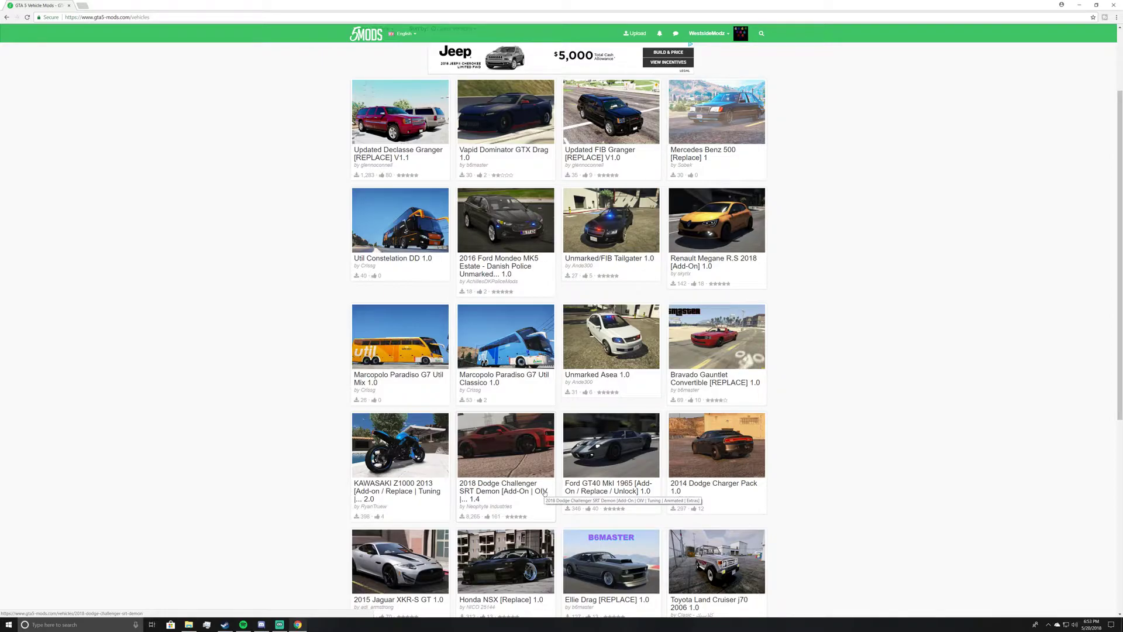
scroll(544, 493, "up", 2)
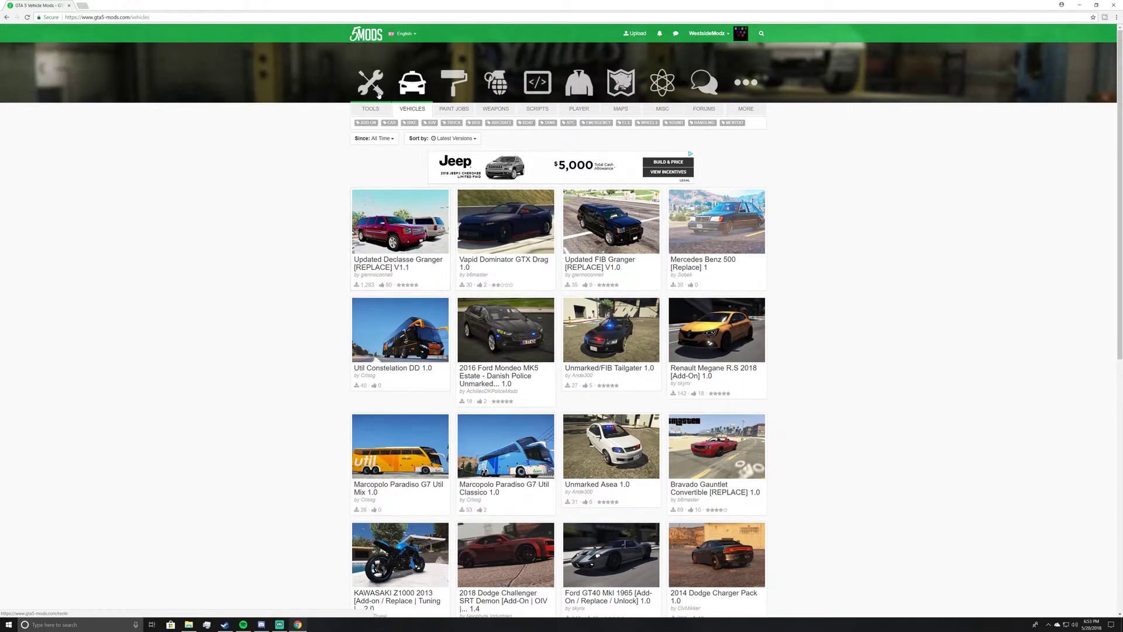
Search the mods site for EMF and open the Easy Mod Folder (EMF) 1.6 page in a separate tab
left_click(378, 94)
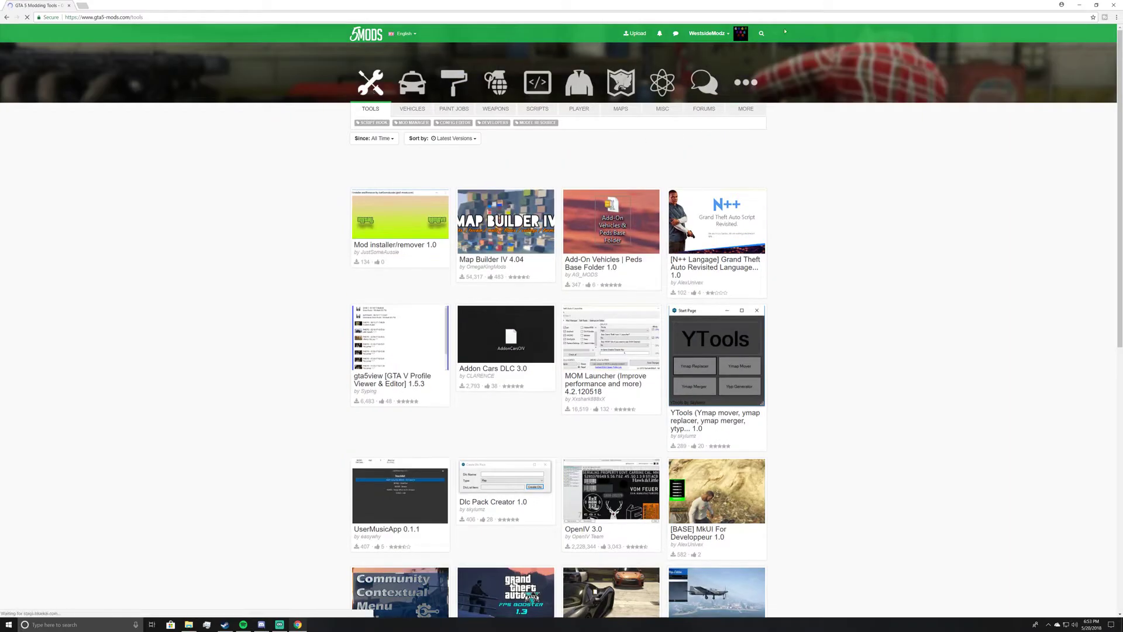
left_click(761, 34)
type("EMF")
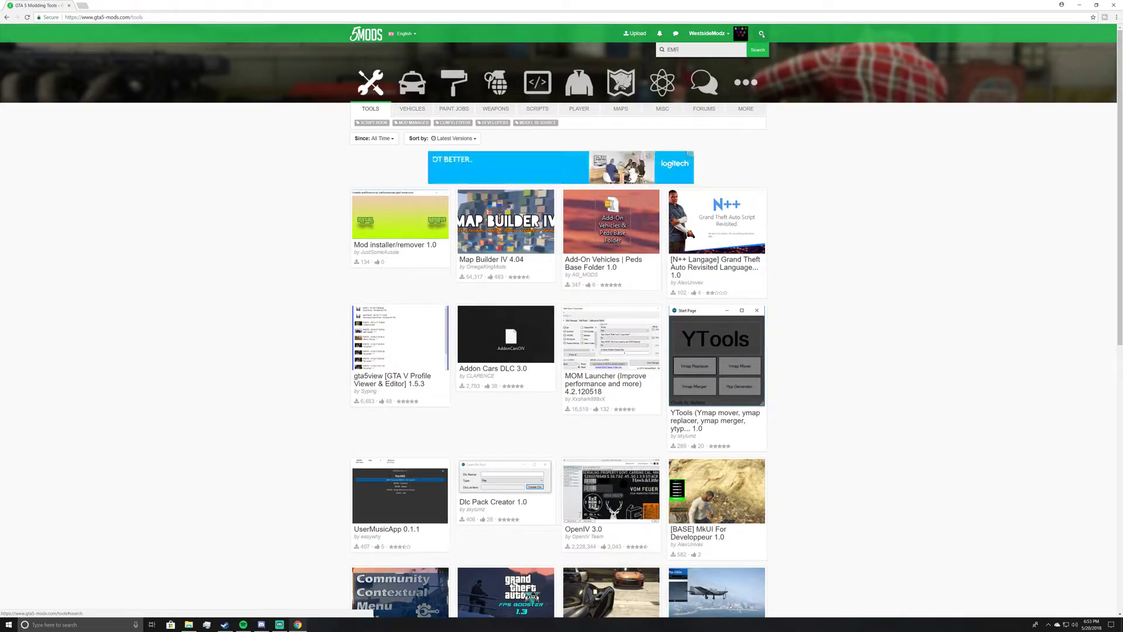
key("Return")
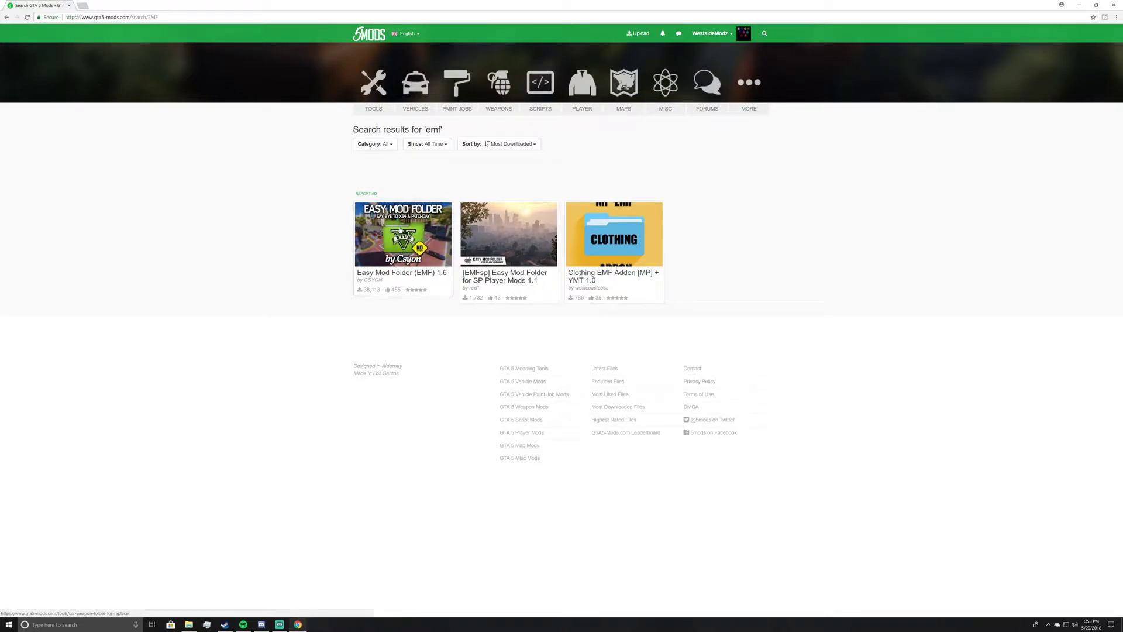
right_click(399, 231)
left_click(421, 235)
left_click(129, 4)
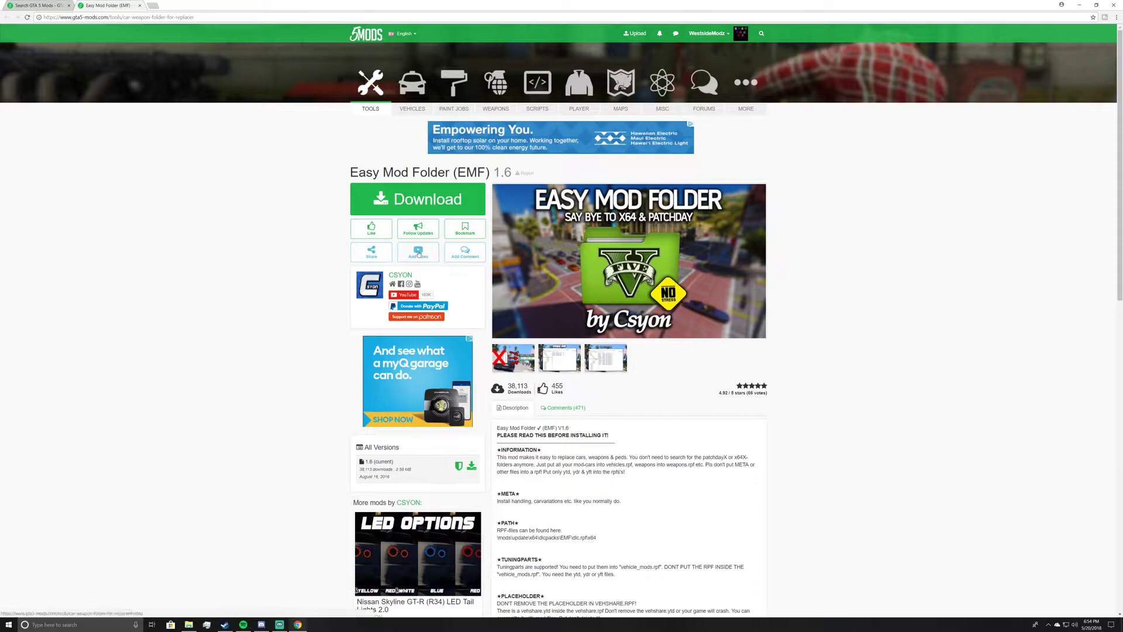
Switch to File Explorer, maximize the Grand Theft Auto V window and go to mods\update\x64\dlcpacks\EMF
left_click(1080, 5)
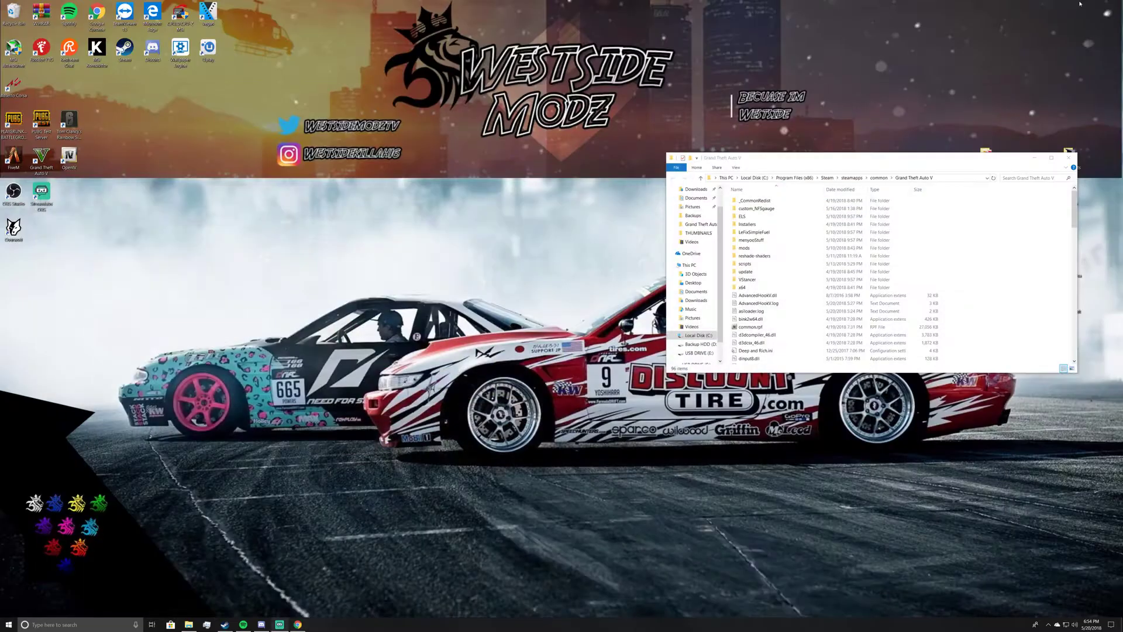
left_click_drag(814, 158, 398, 191)
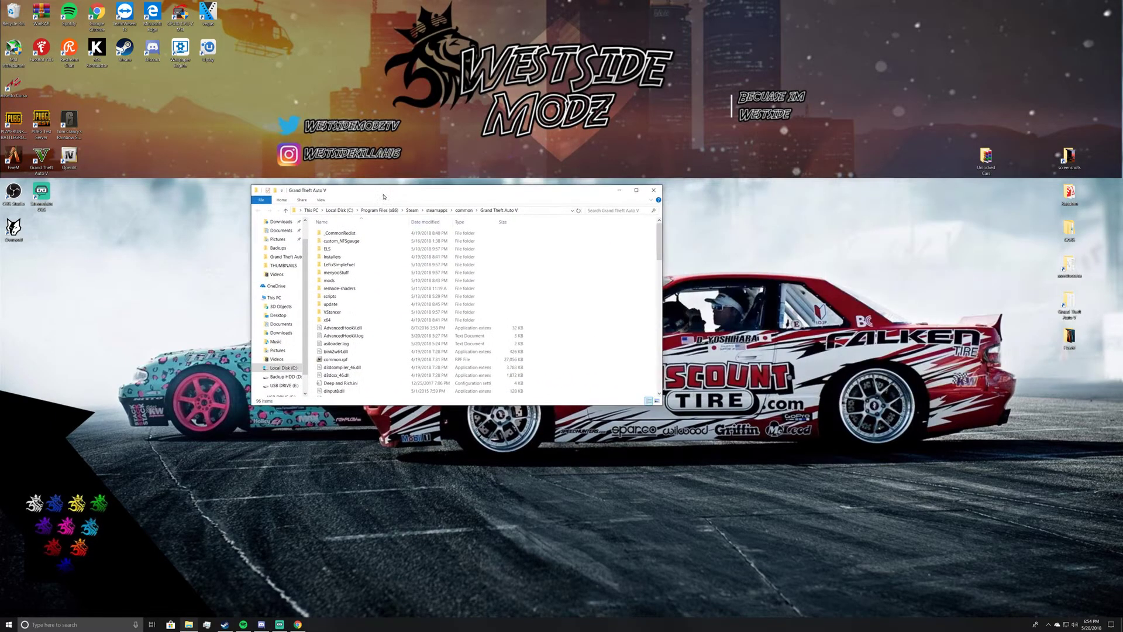
left_click(636, 190)
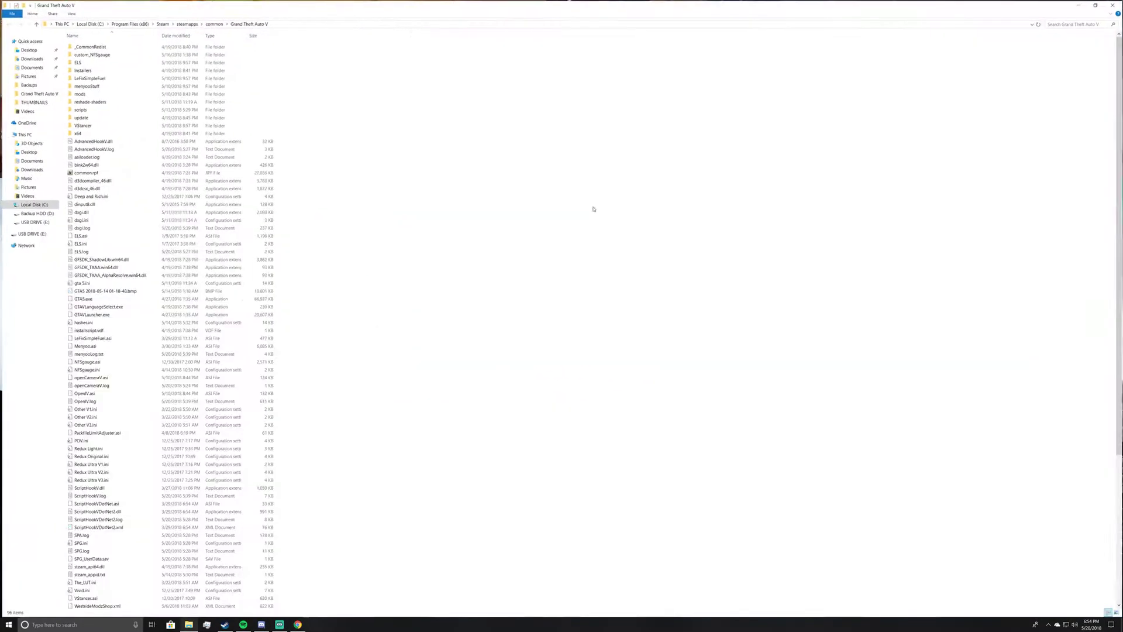
double_click(87, 93)
double_click(81, 46)
double_click(79, 46)
double_click(88, 54)
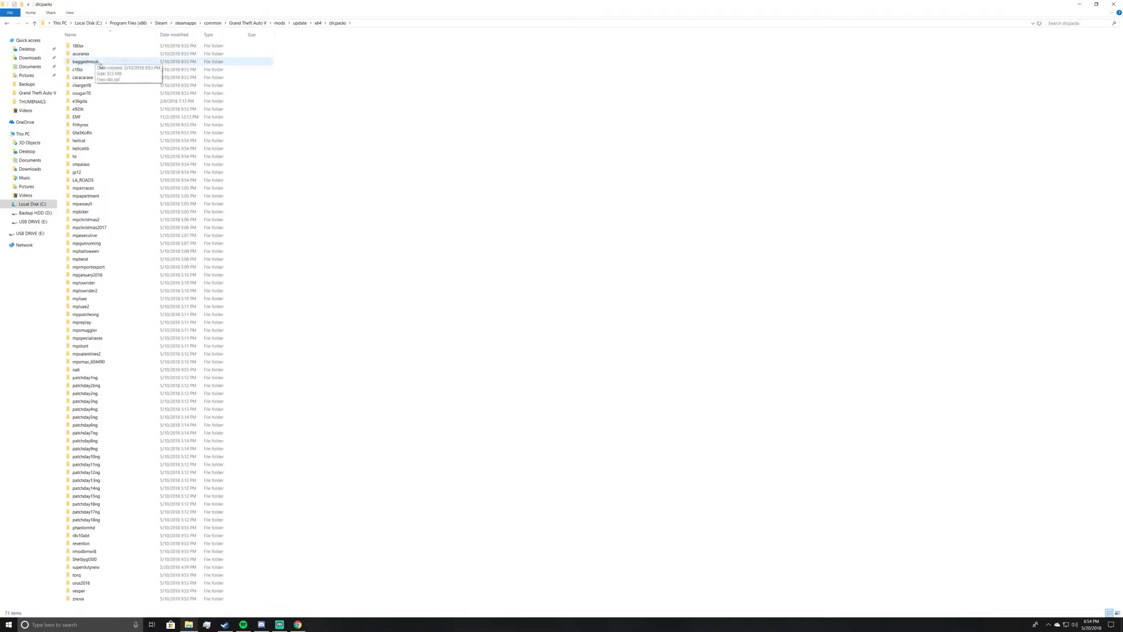
double_click(77, 117)
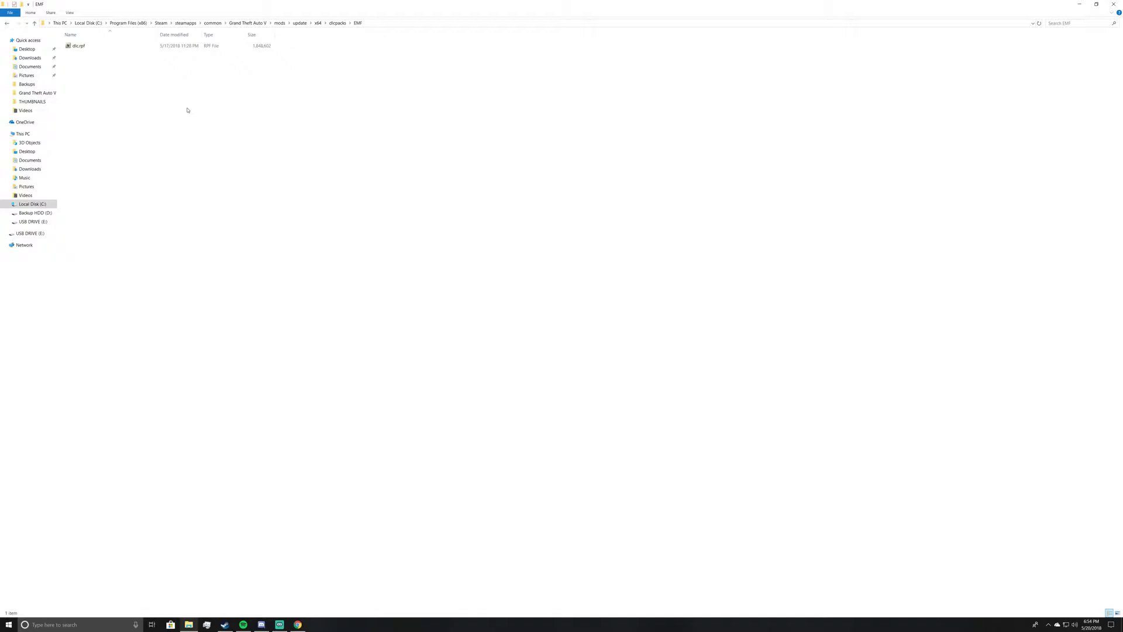
Open the EMF folder's dlc.rpf in OpenIV and look inside weapons.rpf in its x64 folder
left_click(88, 46)
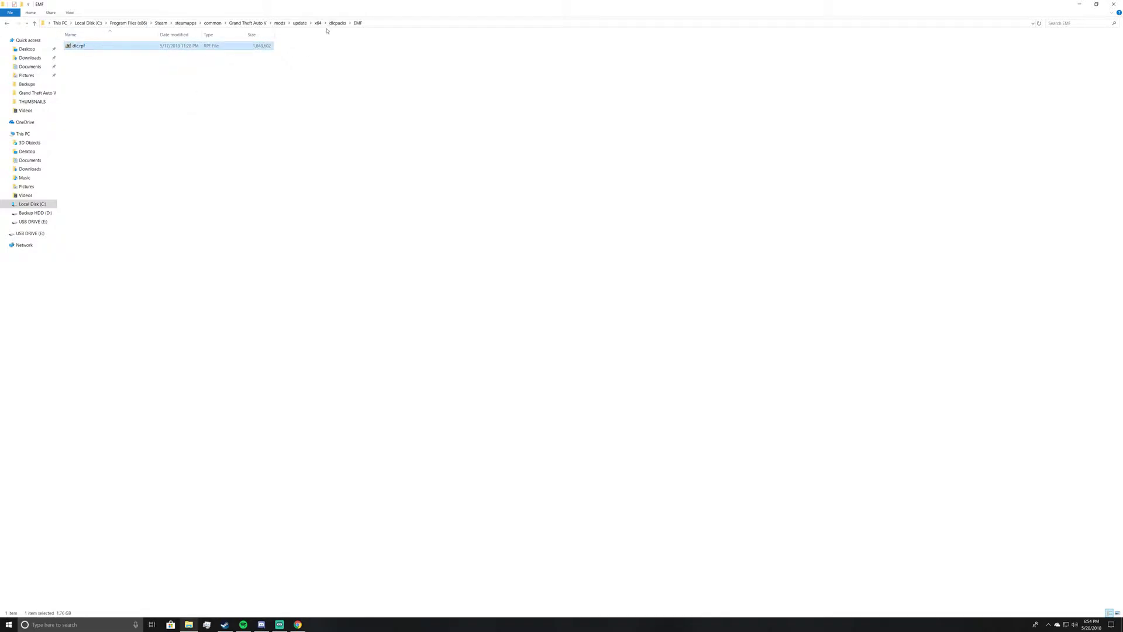
key("Return")
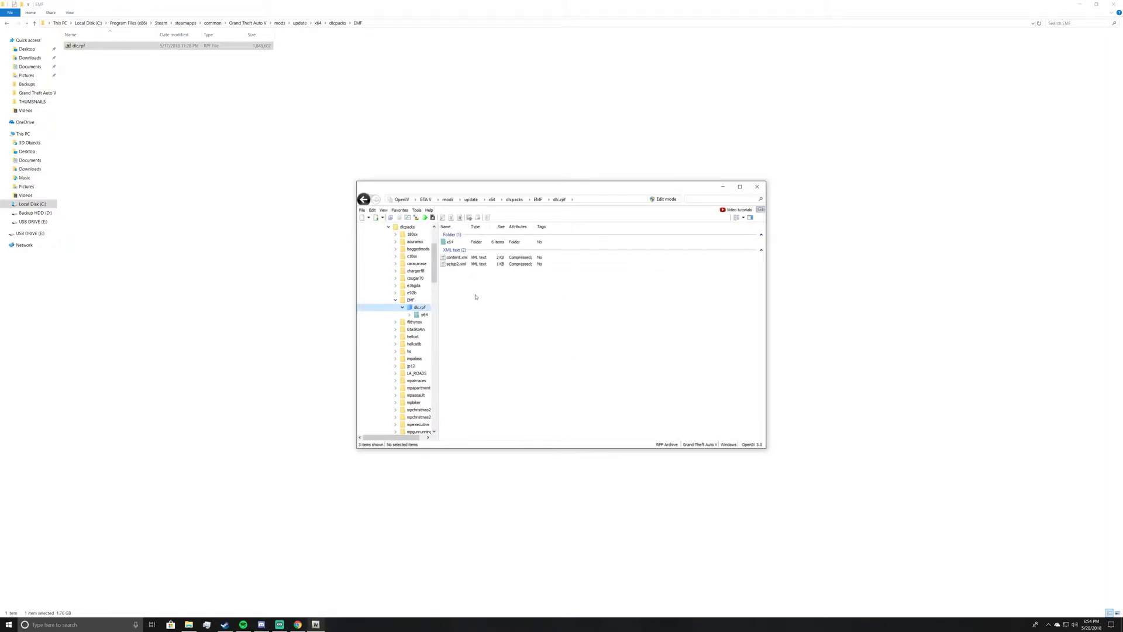
double_click(458, 244)
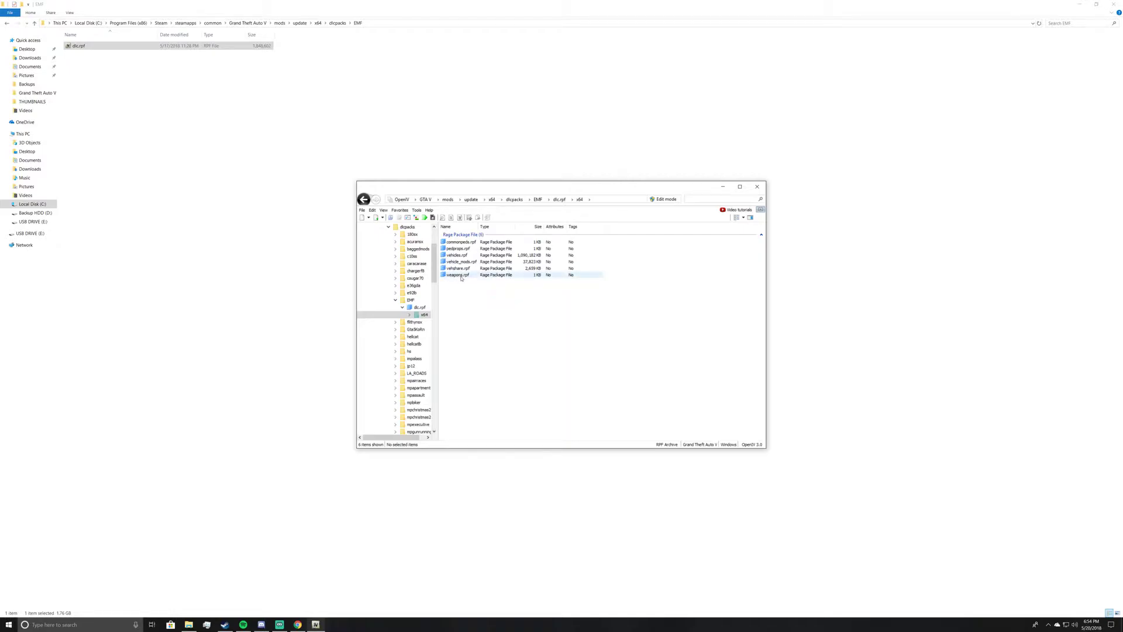
double_click(461, 278)
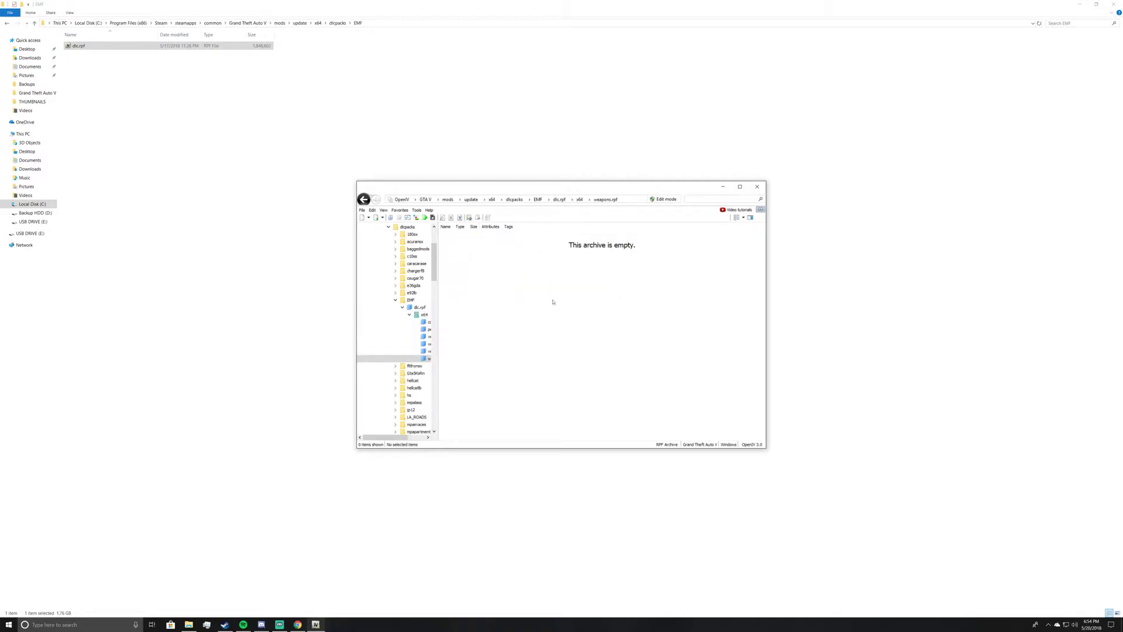
Return to the archive's x64 folder and look through the wheel files in vehicle_mods.rpf
left_click(579, 199)
left_click(459, 268)
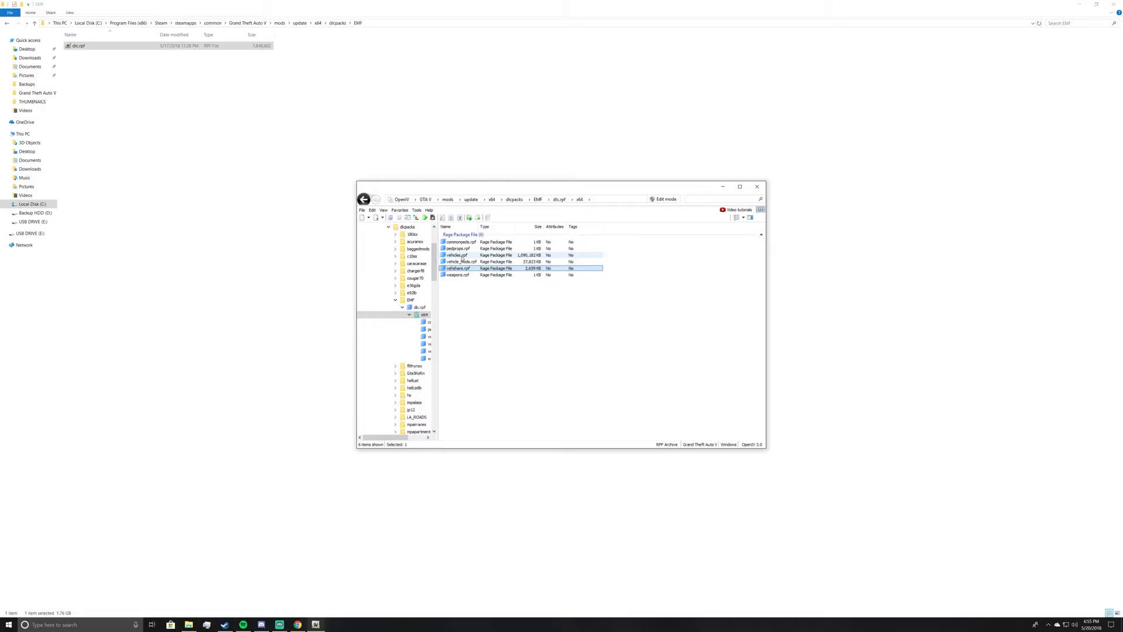
double_click(465, 261)
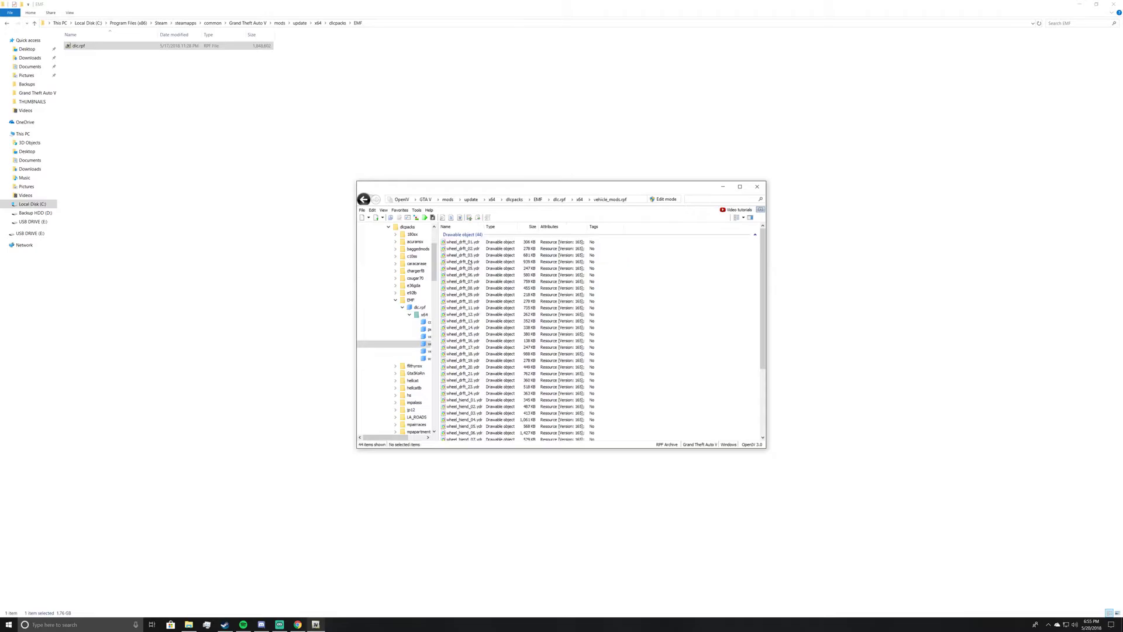
scroll(483, 289, "down", 5)
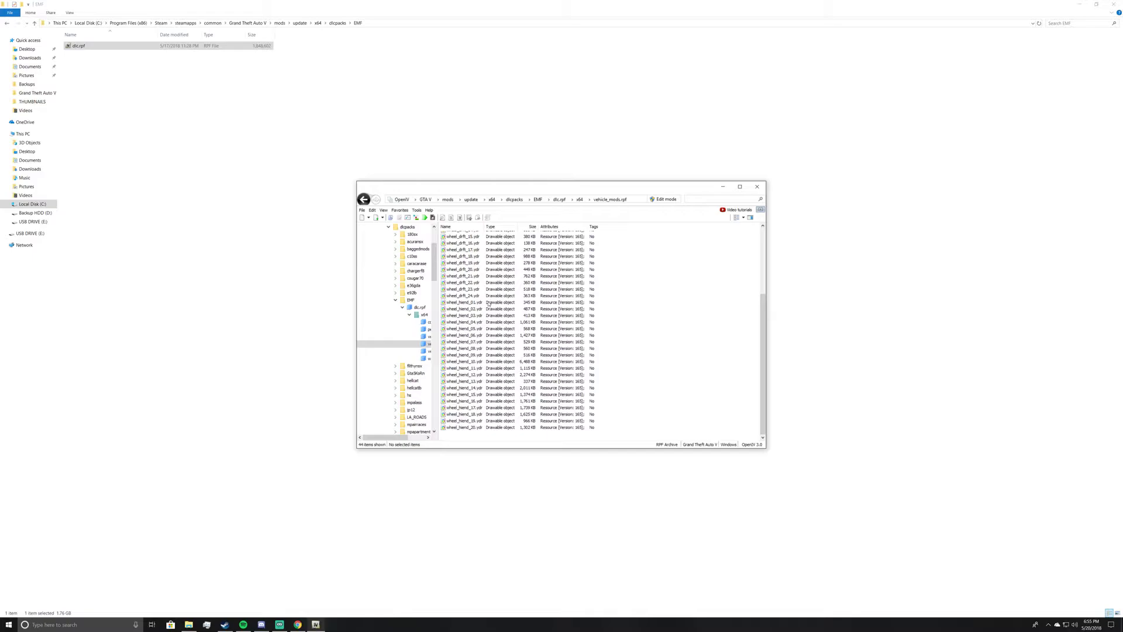
Go back to the x64 folder and look through the vehicle model and texture files in vehicles.rpf
left_click(580, 200)
left_click(454, 256)
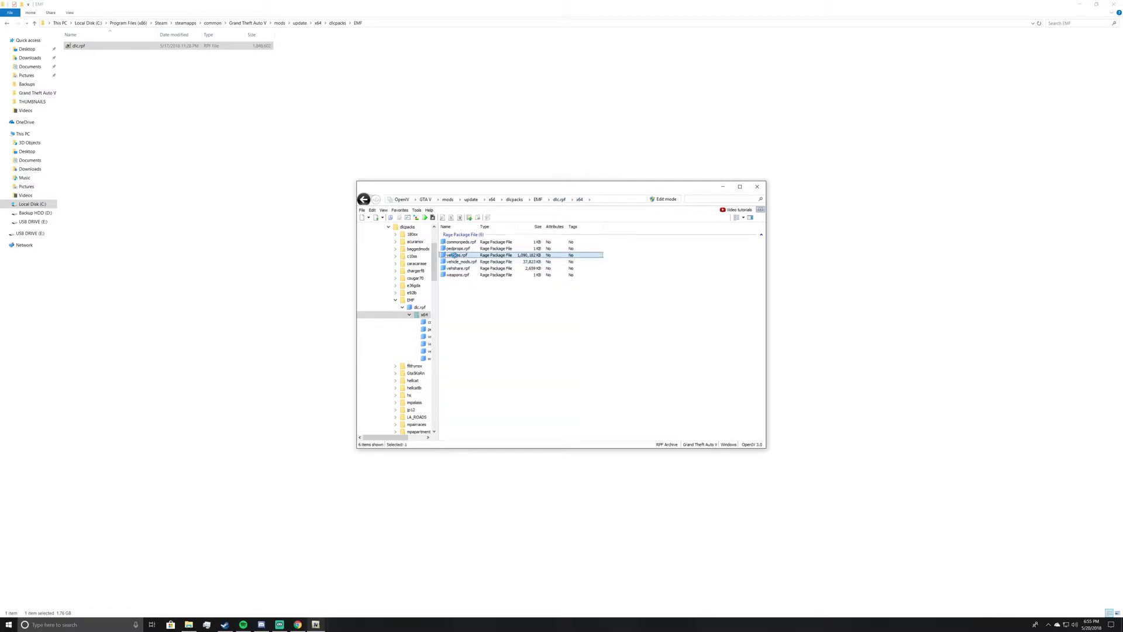
double_click(455, 256)
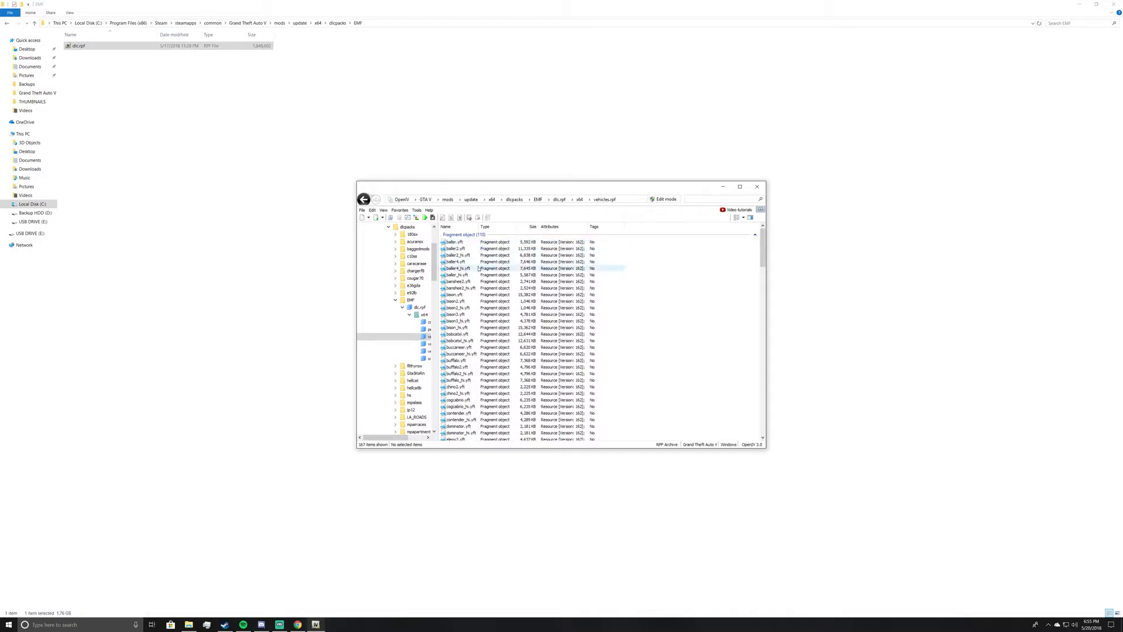
scroll(494, 273, "down", 20)
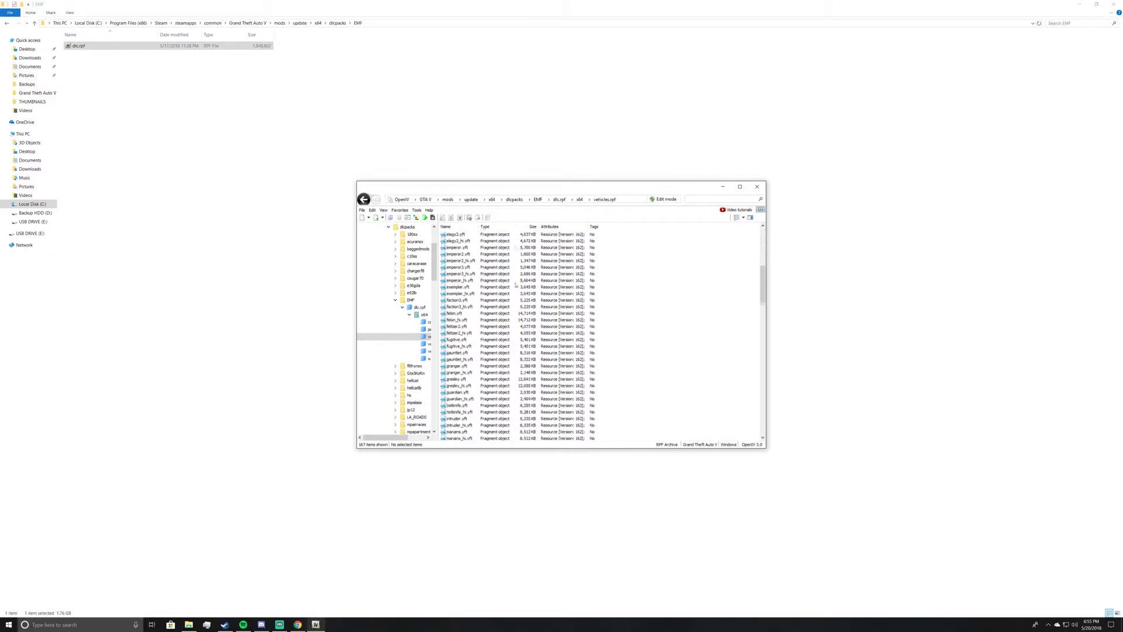
scroll(516, 284, "up", 15)
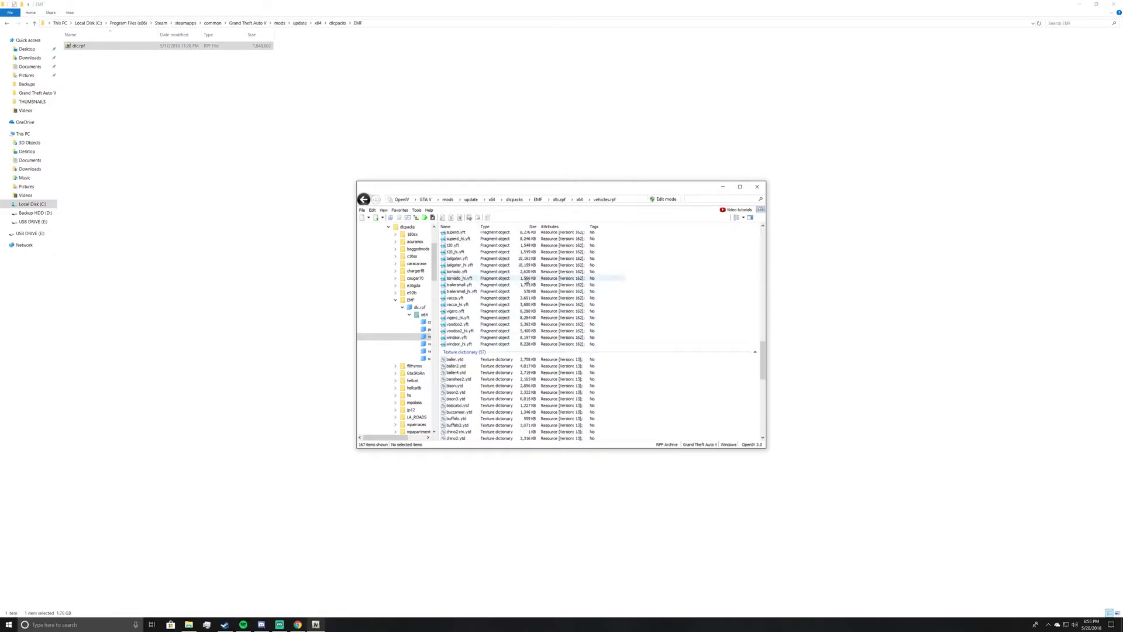
scroll(530, 286, "up", 10)
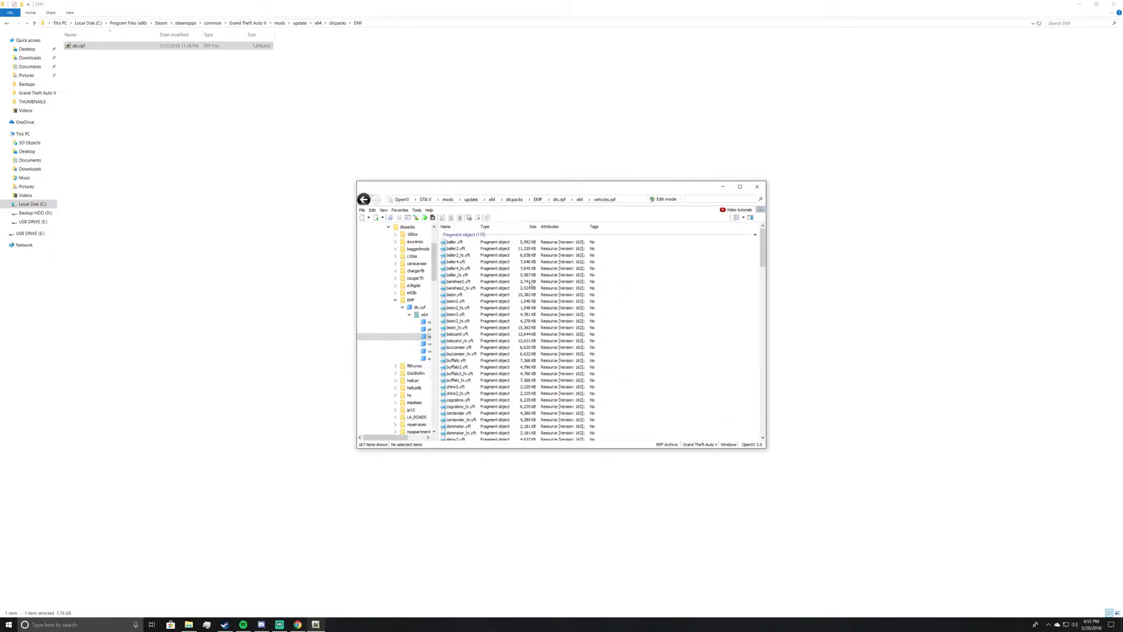
Review the folders inside dlcpacks, including the patchday folders, and go up to the mods folder
left_click(515, 200)
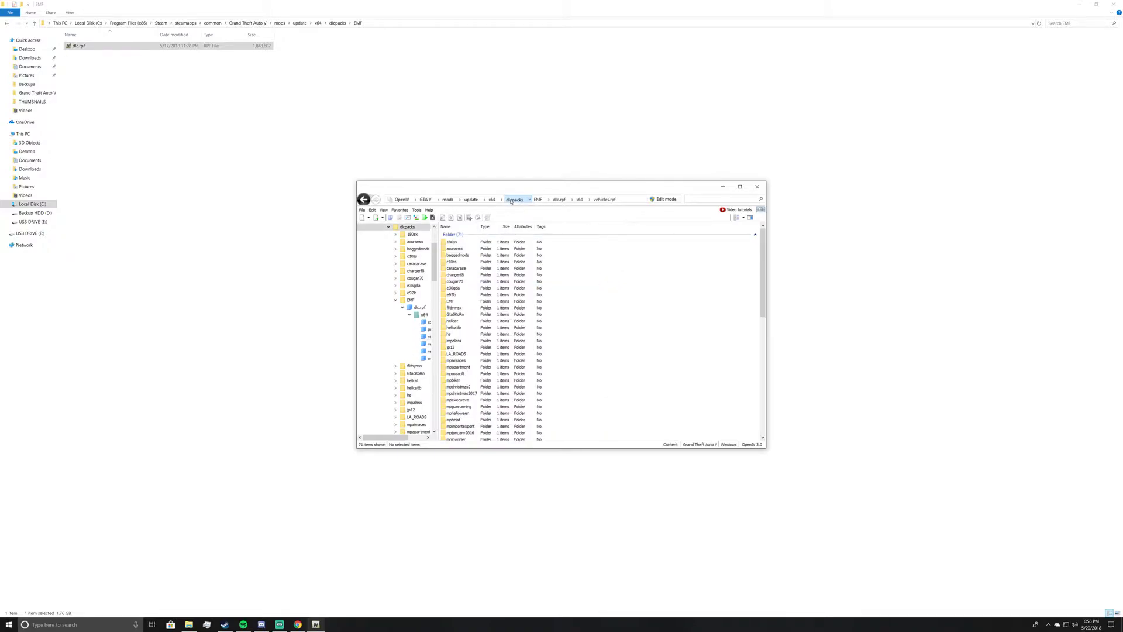
scroll(459, 256, "down", 6)
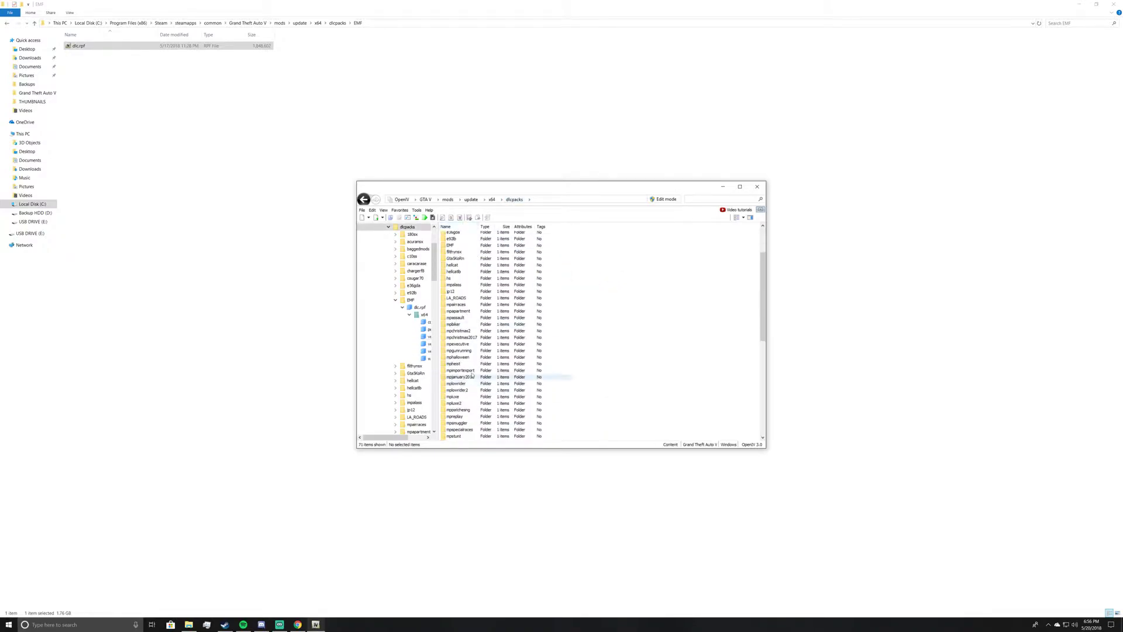
scroll(457, 262, "down", 6)
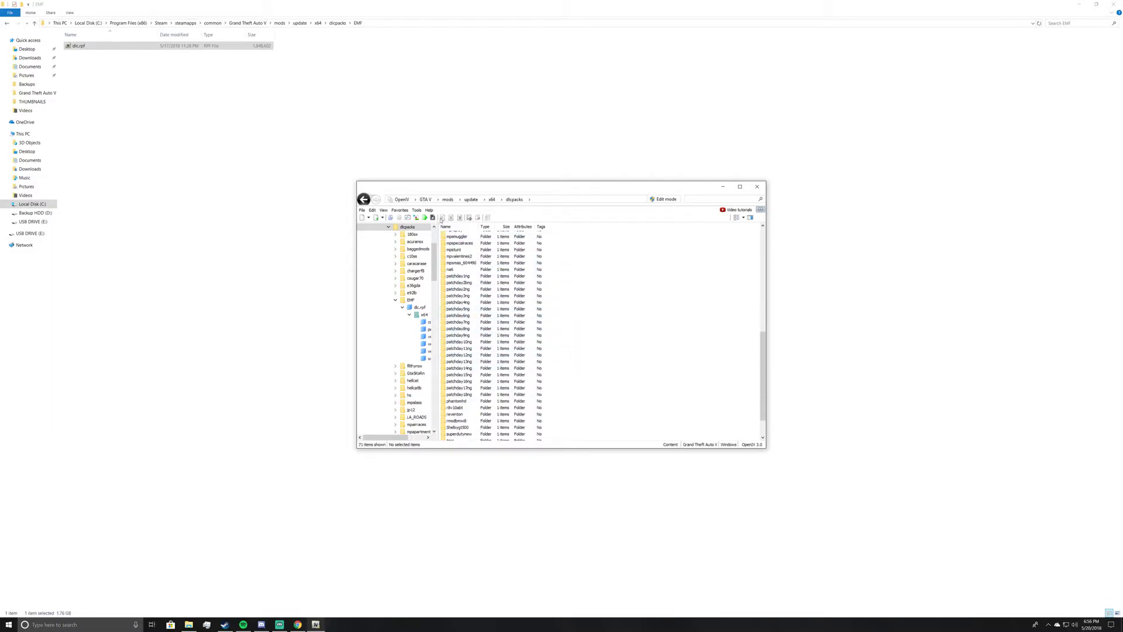
left_click(448, 199)
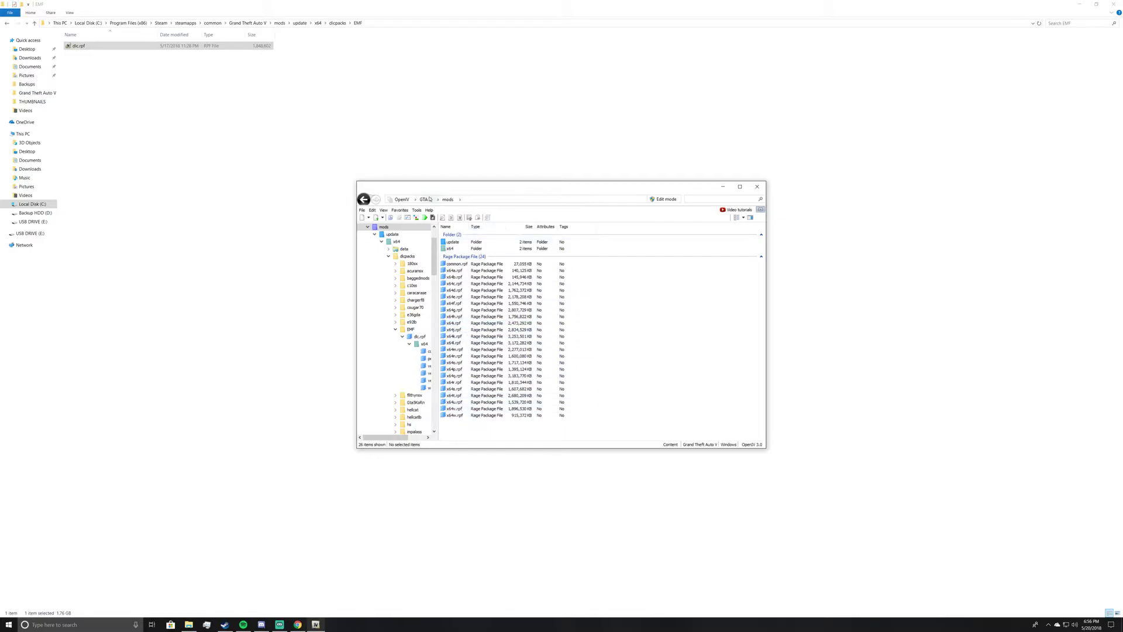
Close OpenIV and return to the dlcpacks folder in File Explorer
left_click_drag(464, 189, 338, 169)
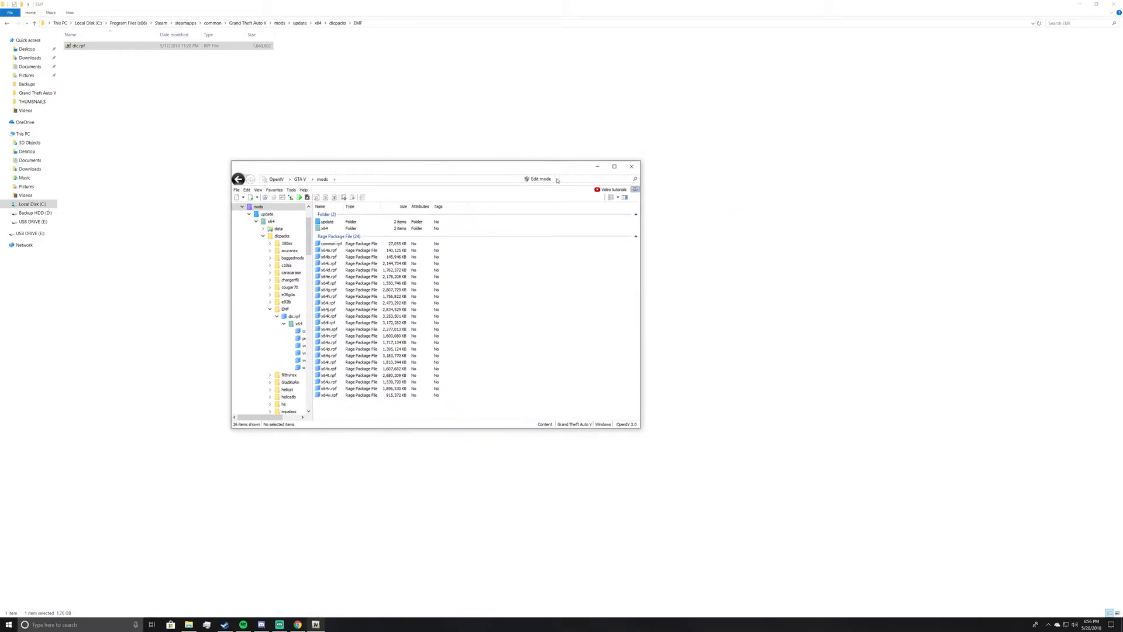
left_click(634, 168)
left_click(374, 151)
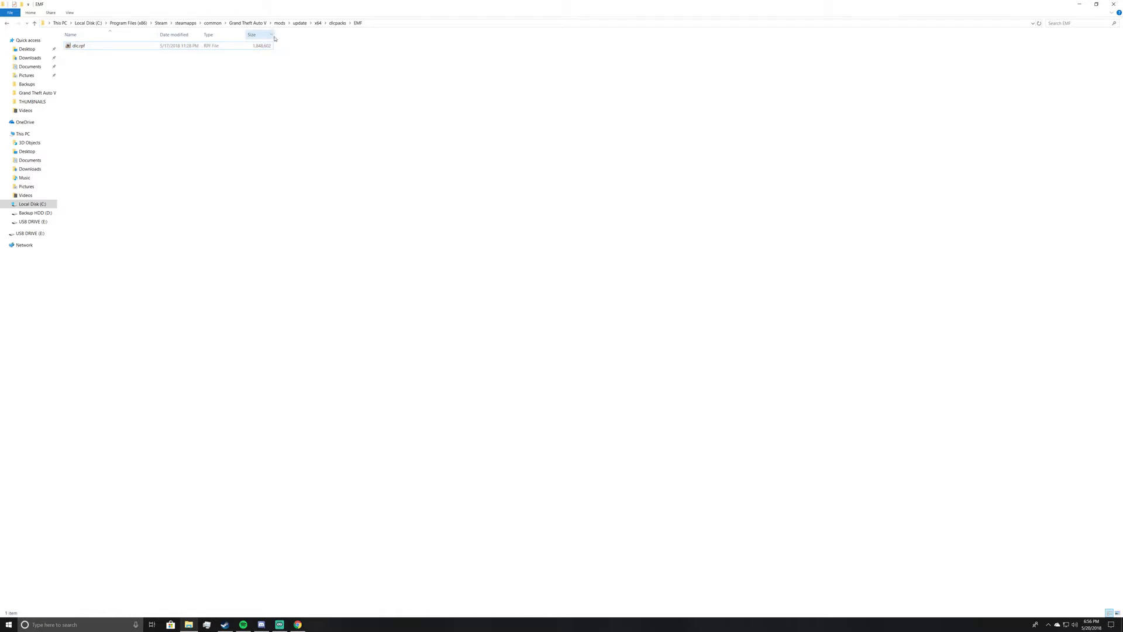
left_click(339, 24)
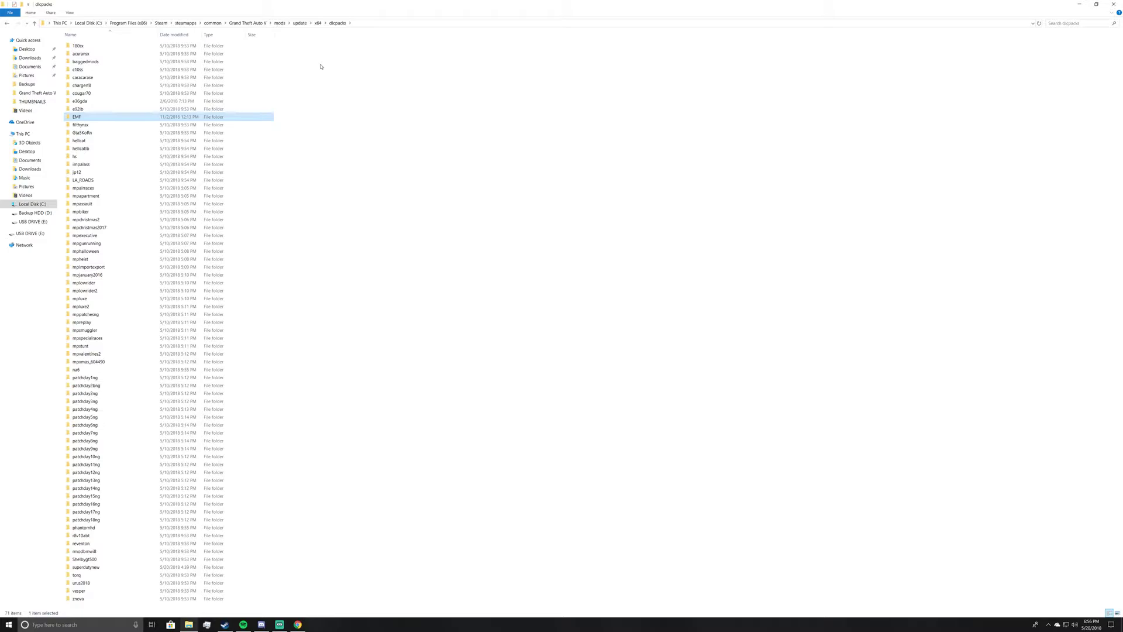
left_click(296, 218)
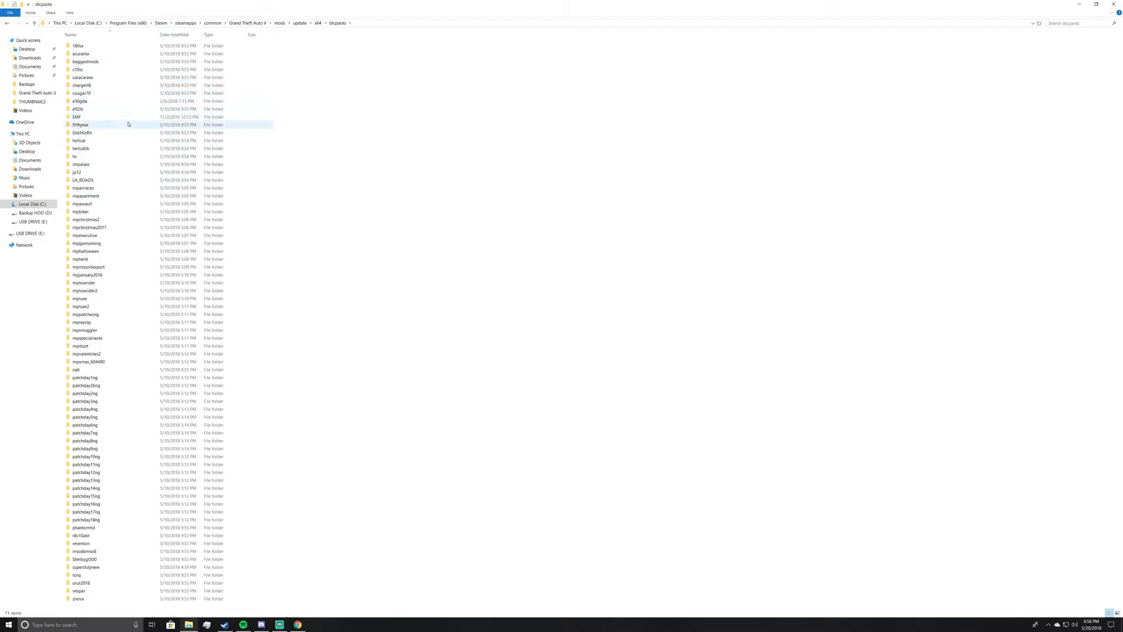
In Chrome, find the 2018 Dodge Challenger SRT Demon 1.4 mod among the GTA5-Mods vehicles and download it
left_click(297, 623)
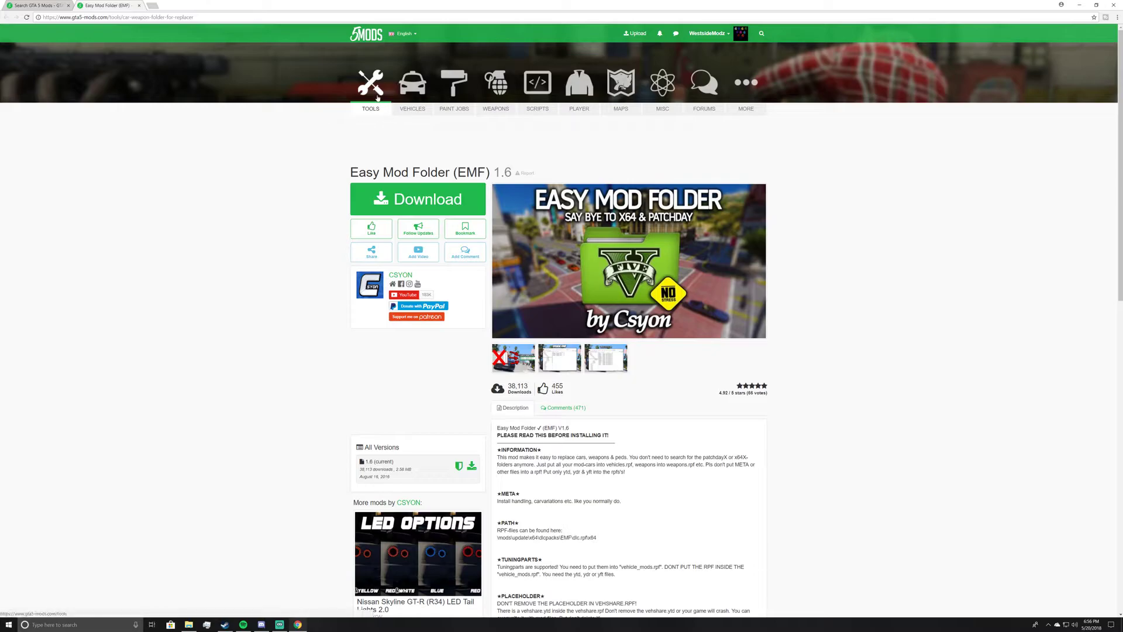
left_click(409, 88)
scroll(467, 177, "down", 3)
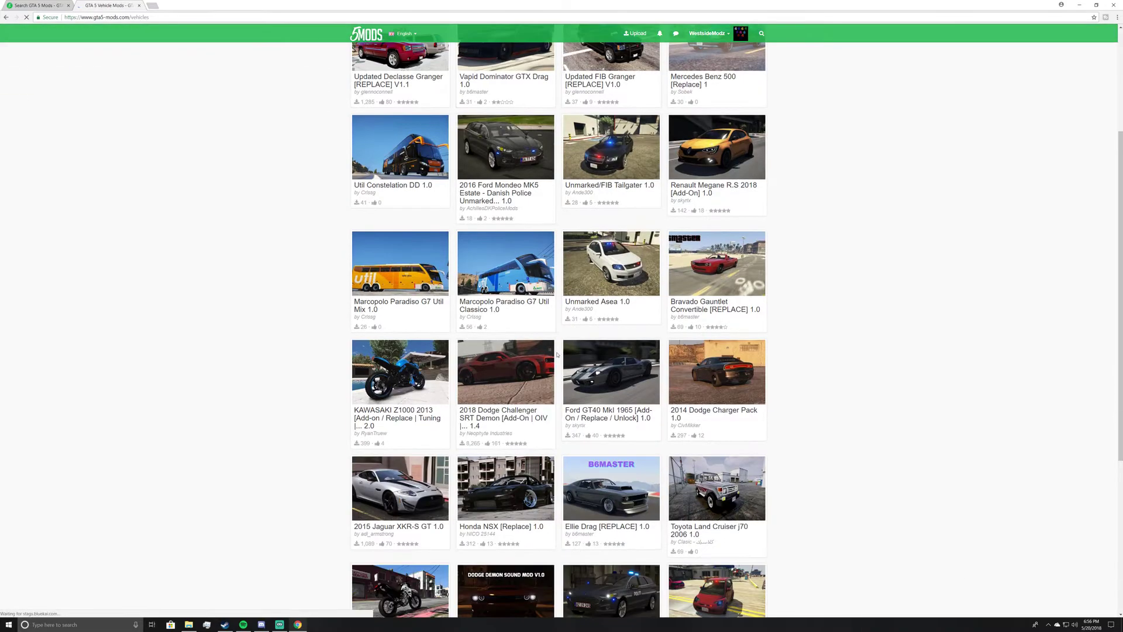
middle_click(516, 388)
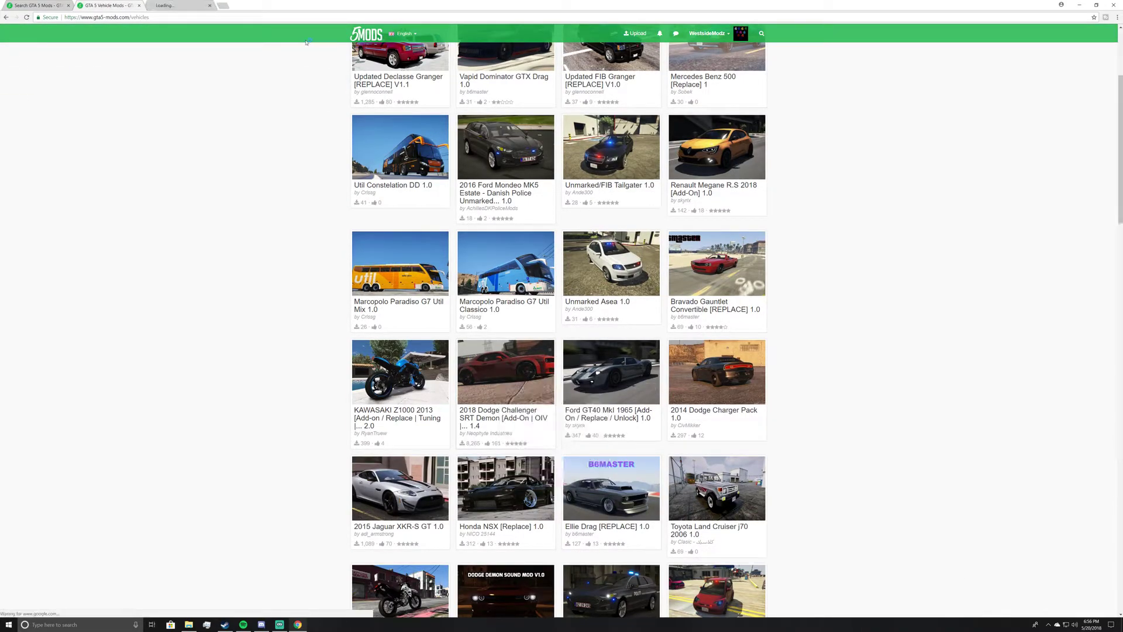
key("ctrl+Tab")
left_click(414, 214)
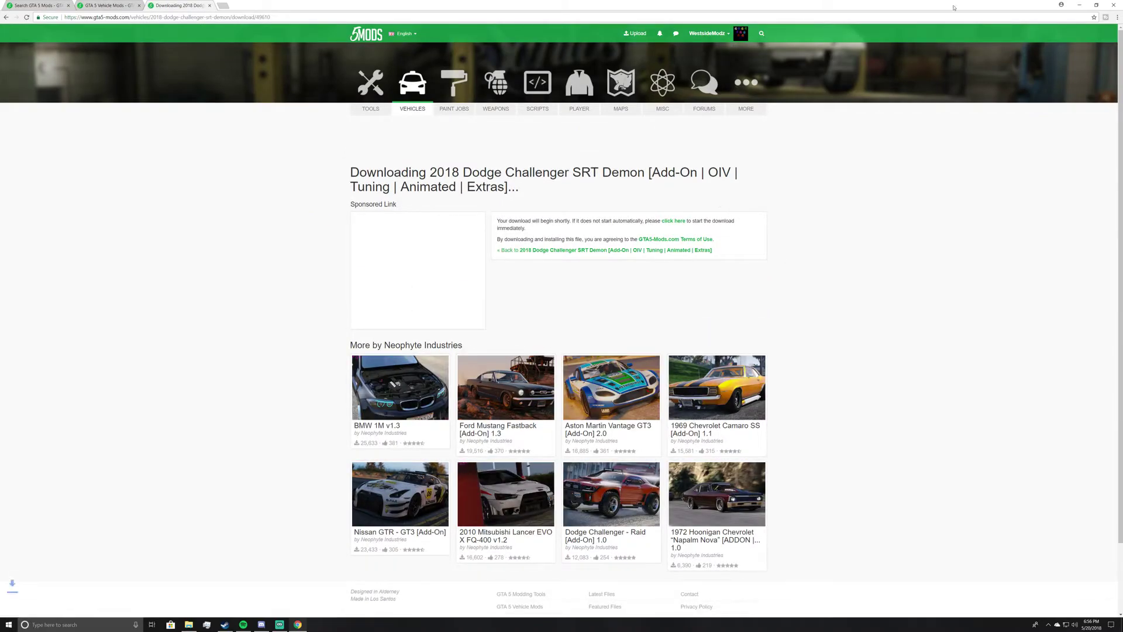
left_click(1081, 4)
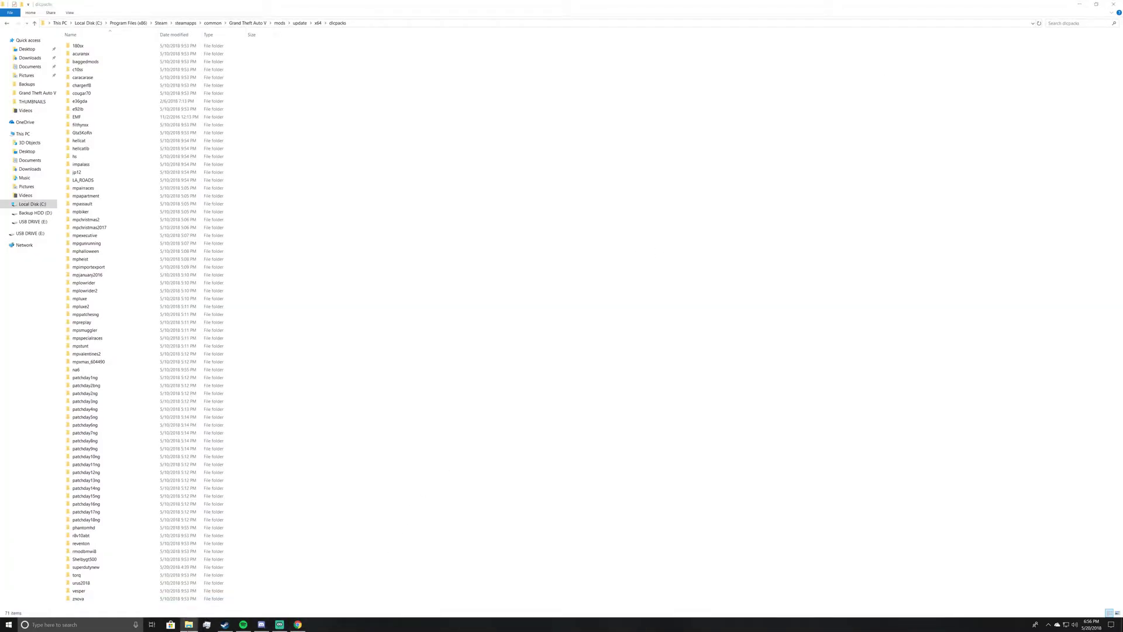
Extract the downloaded Dodge Challenger SRT Demon archive into its own folder in Downloads and check the folder's contents
right_click(188, 625)
left_click(167, 450)
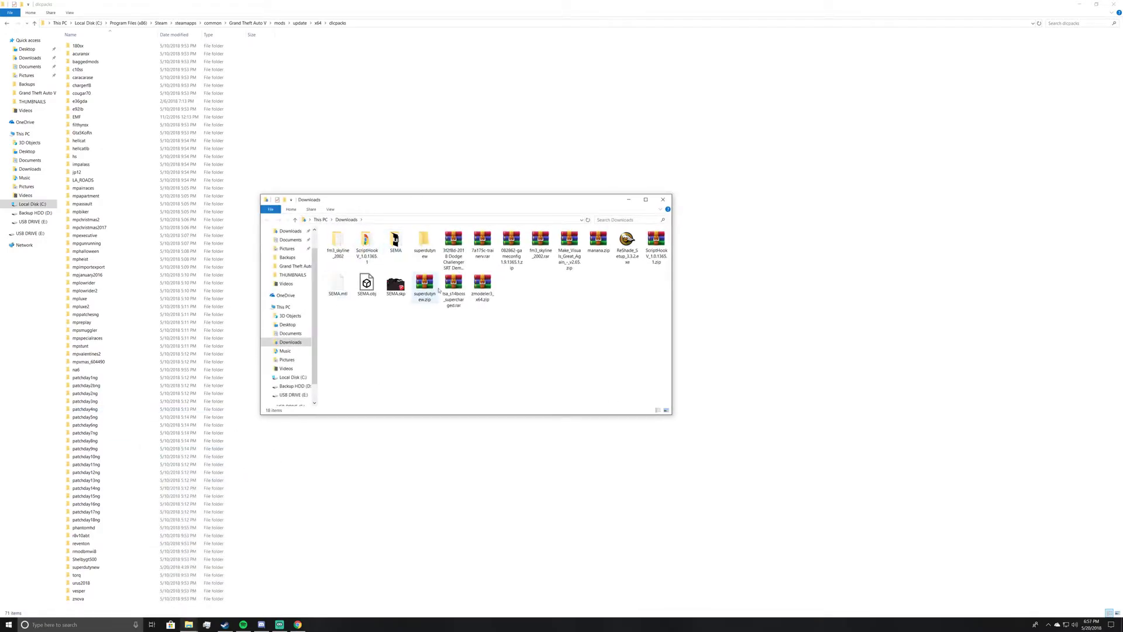
right_click(452, 252)
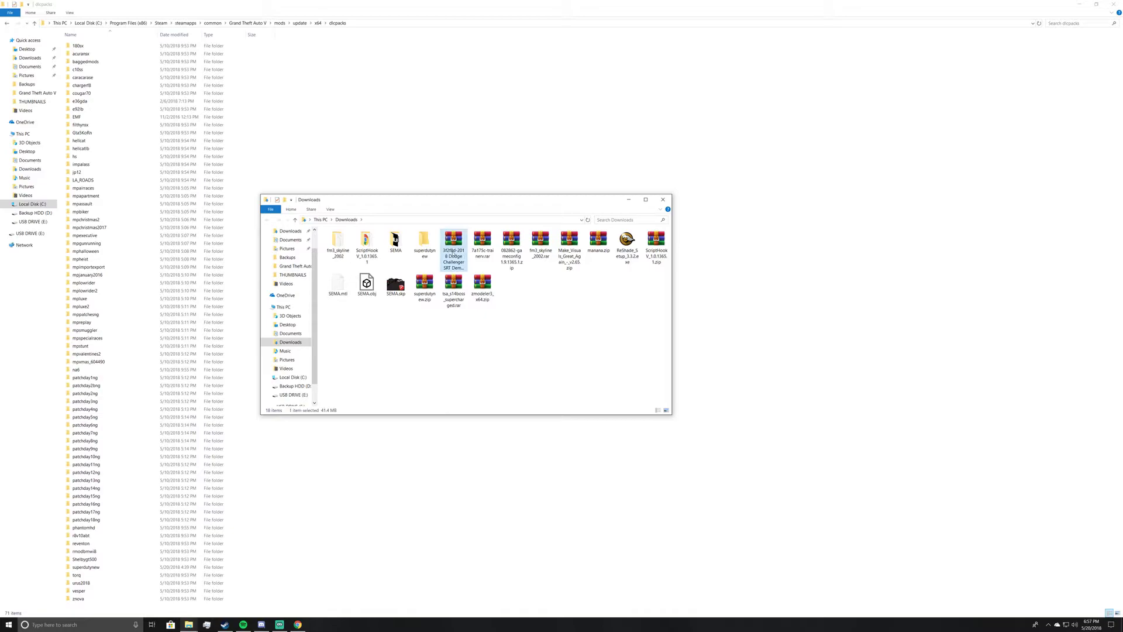
left_click(475, 259)
double_click(512, 291)
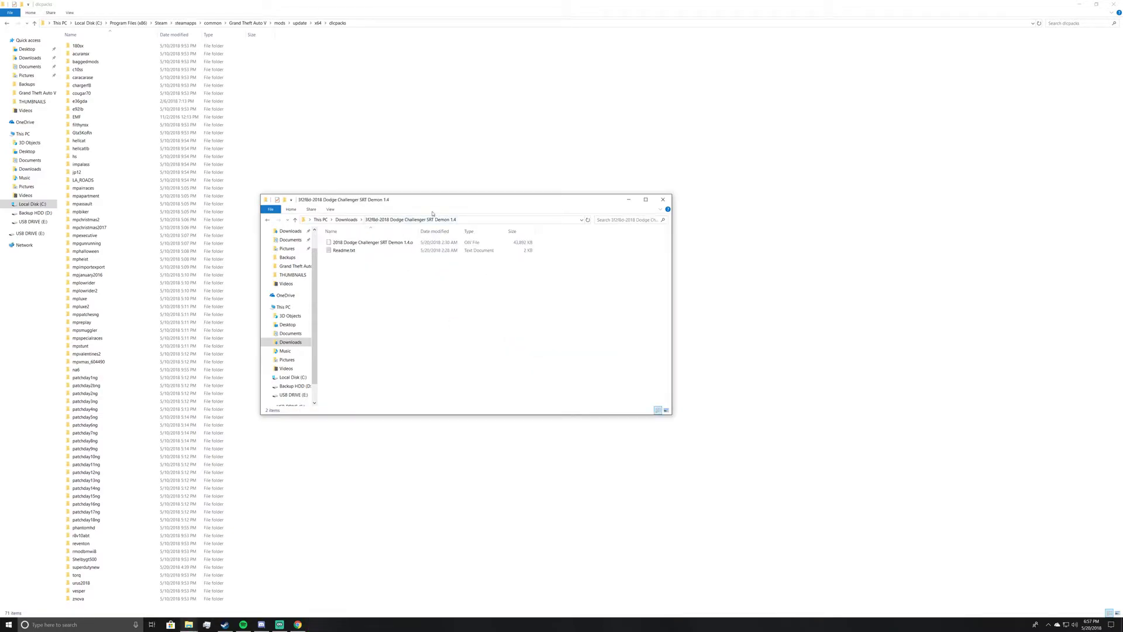
left_click(348, 220)
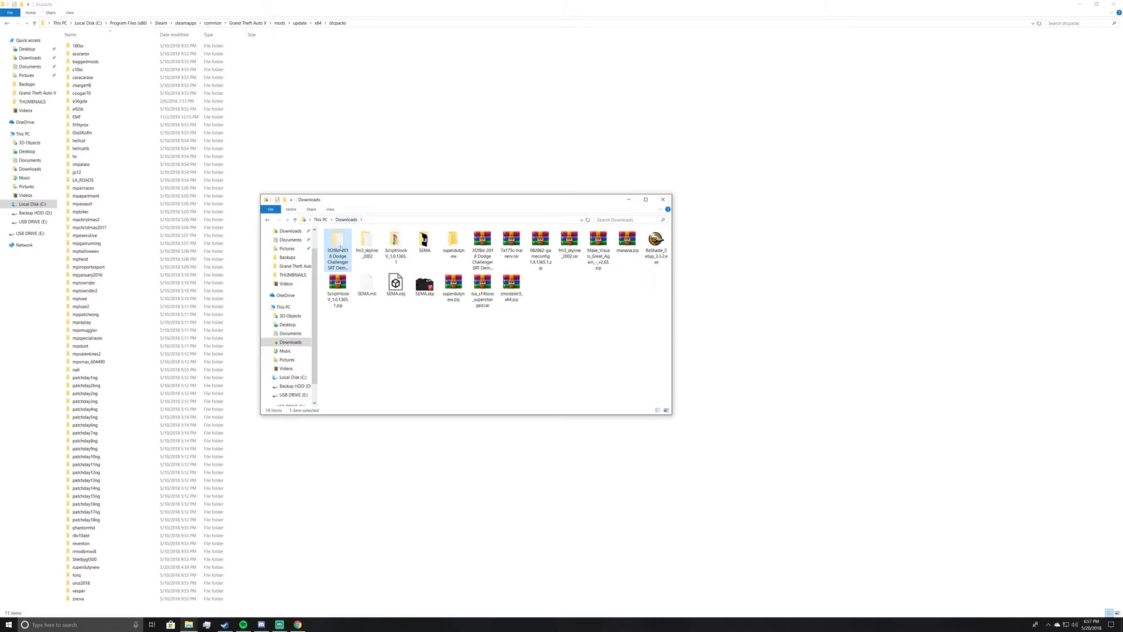
Launch OpenIV from the desktop and load the Windows version of Grand Theft Auto V
left_click(1079, 4)
double_click(70, 158)
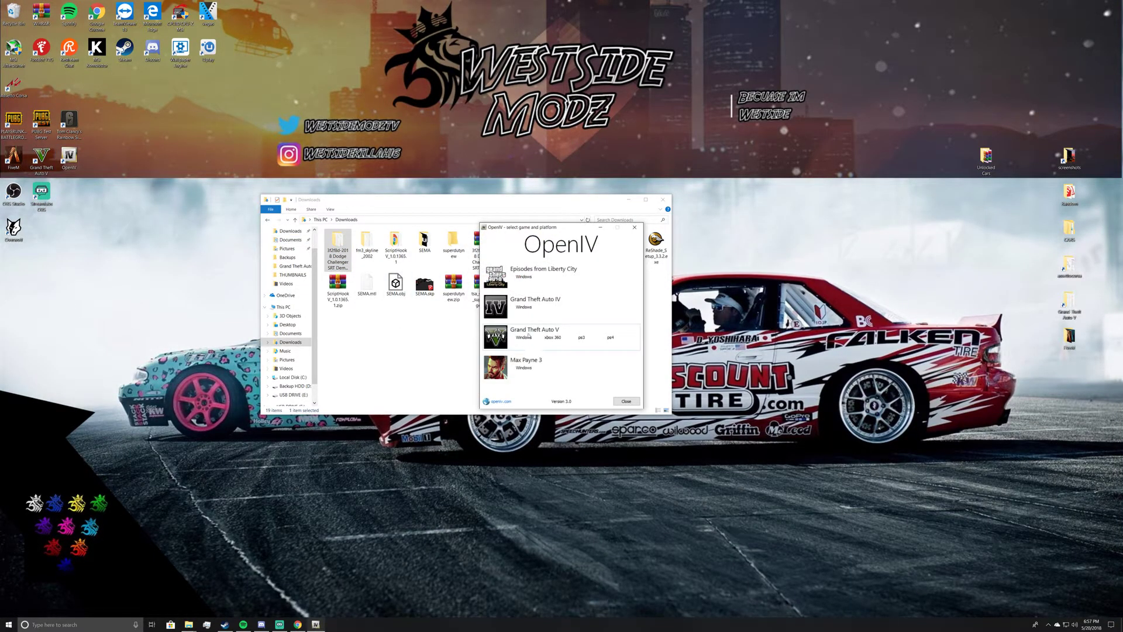
left_click(525, 337)
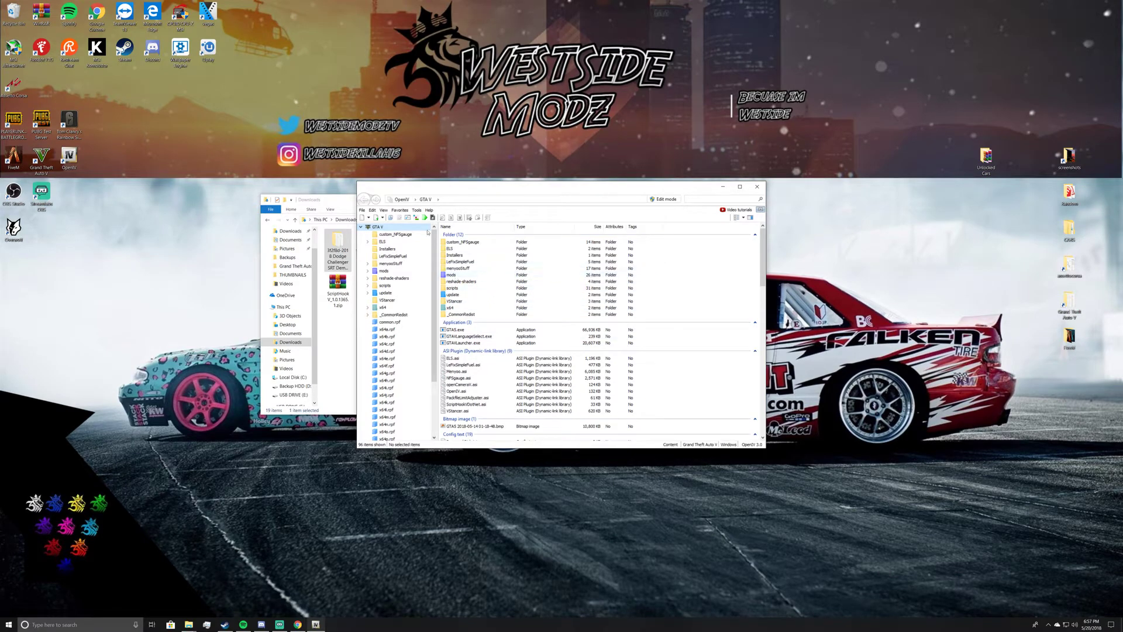
Load the 2018 Dodge Challenger SRT Demon 1.4 .oiv file from its extracted Downloads folder into OpenIV's Package Installer
left_click(418, 210)
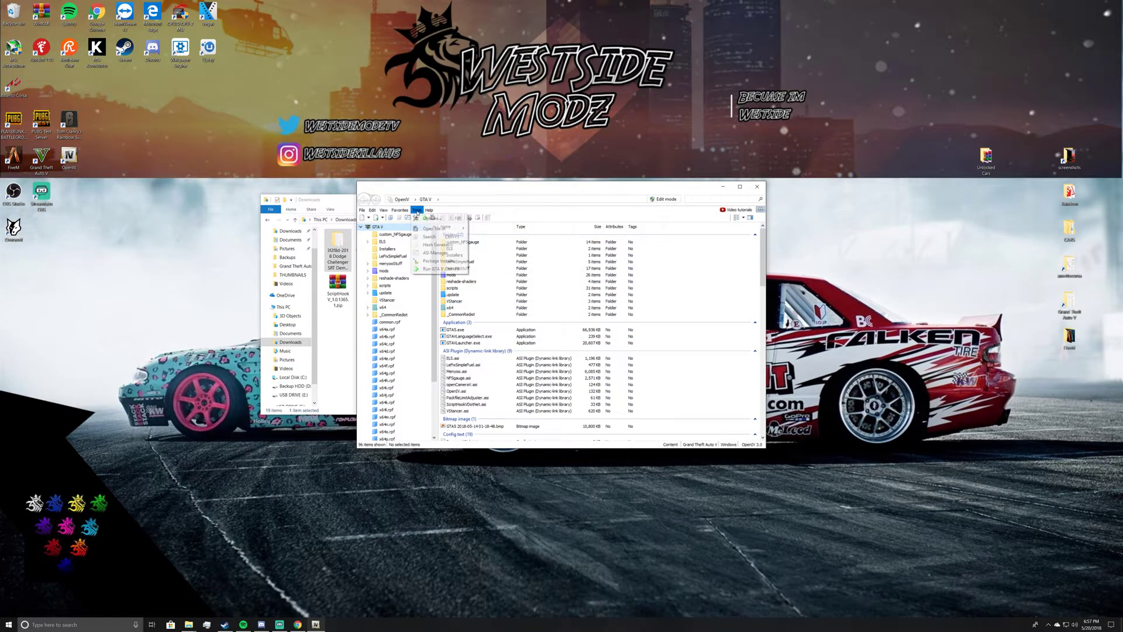
left_click(440, 261)
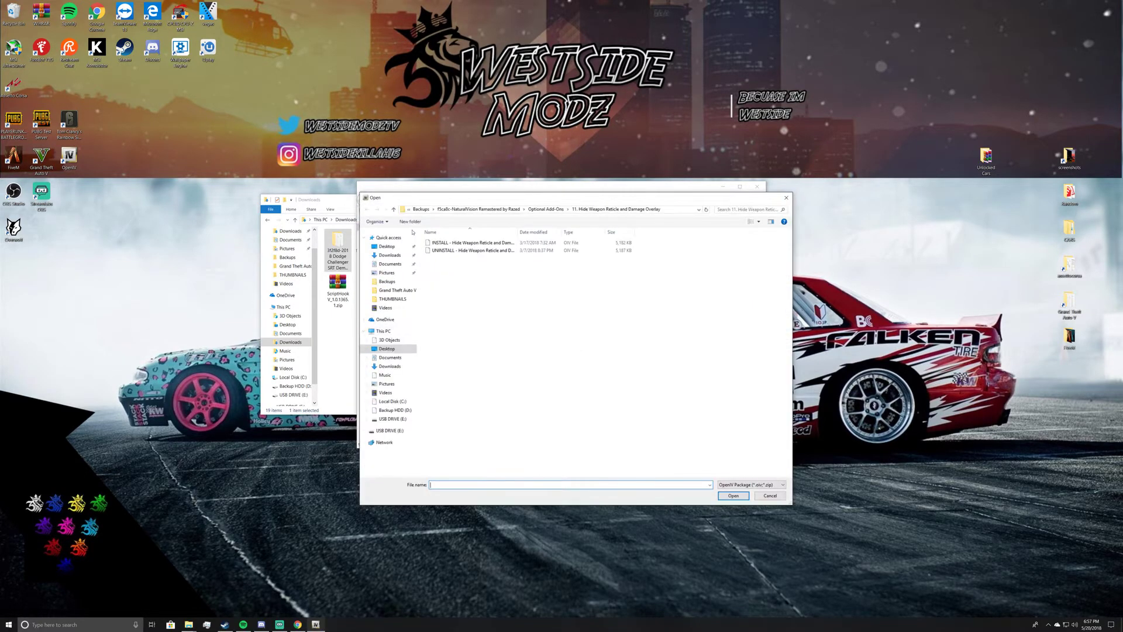
left_click(390, 257)
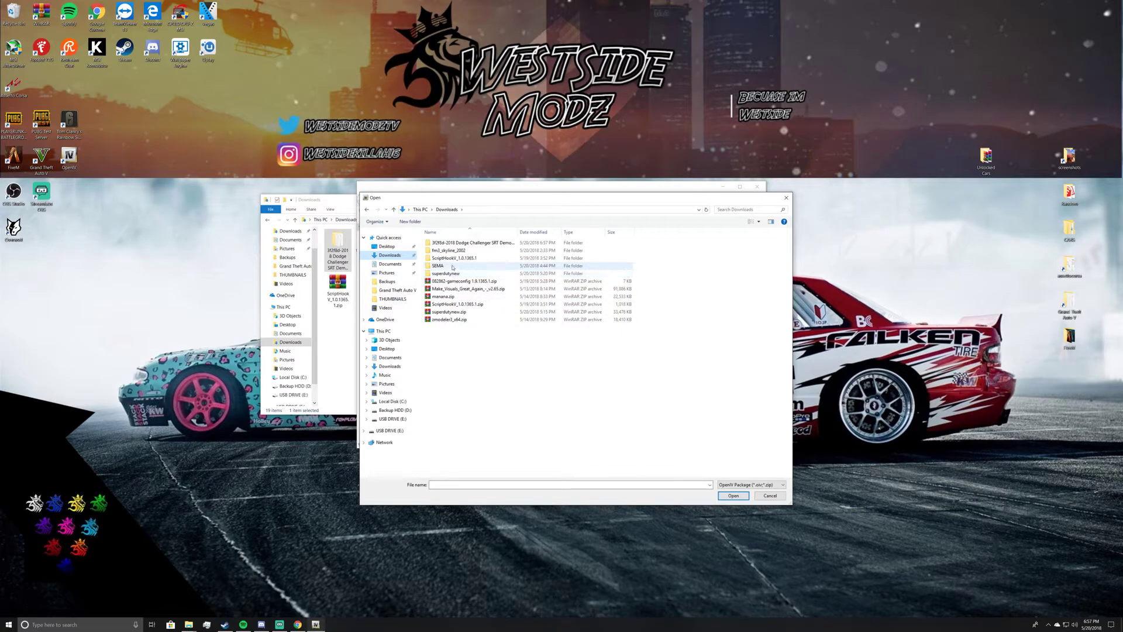
double_click(452, 243)
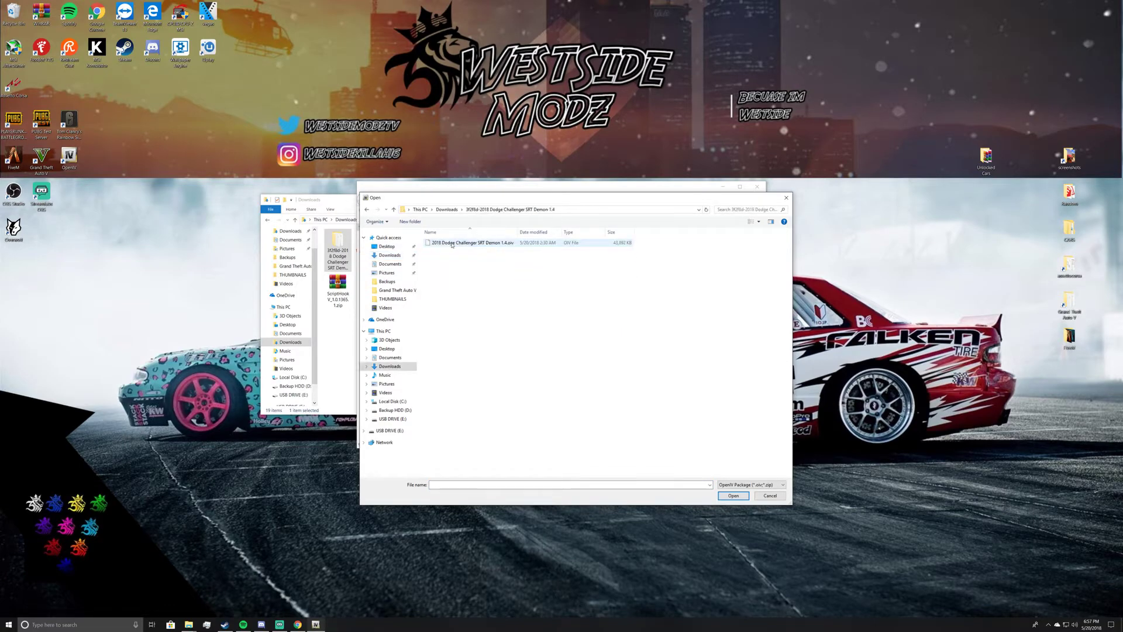
left_click(514, 243)
left_click(733, 496)
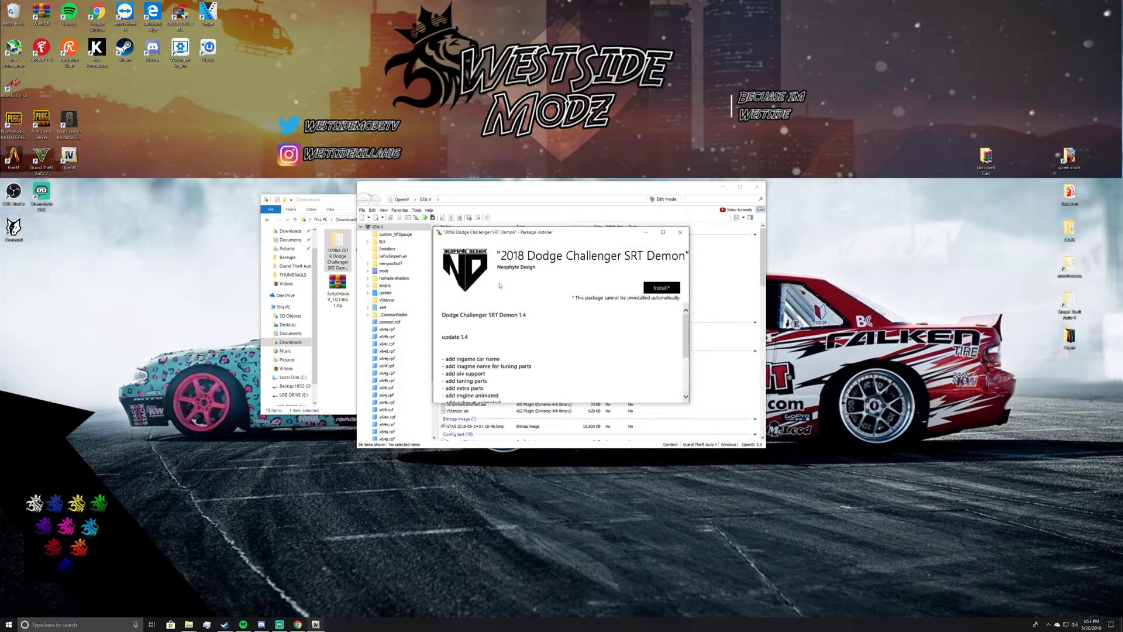
Read through the Dodge Challenger package description and install the package into the "mods" folder
scroll(501, 354, "down", 2)
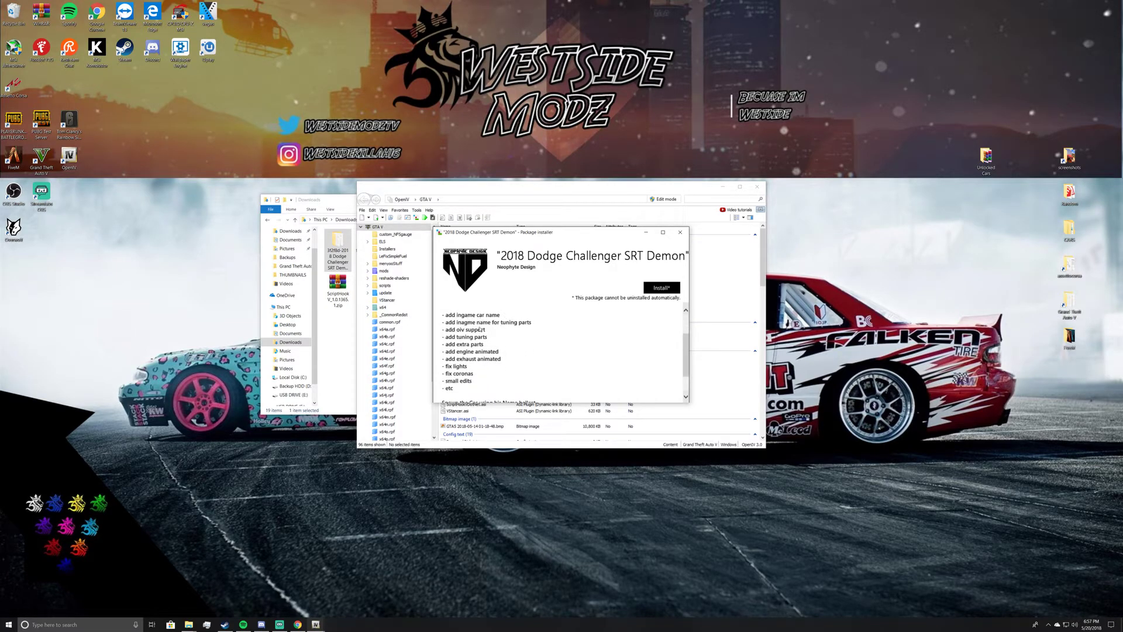
scroll(591, 327, "down", 3)
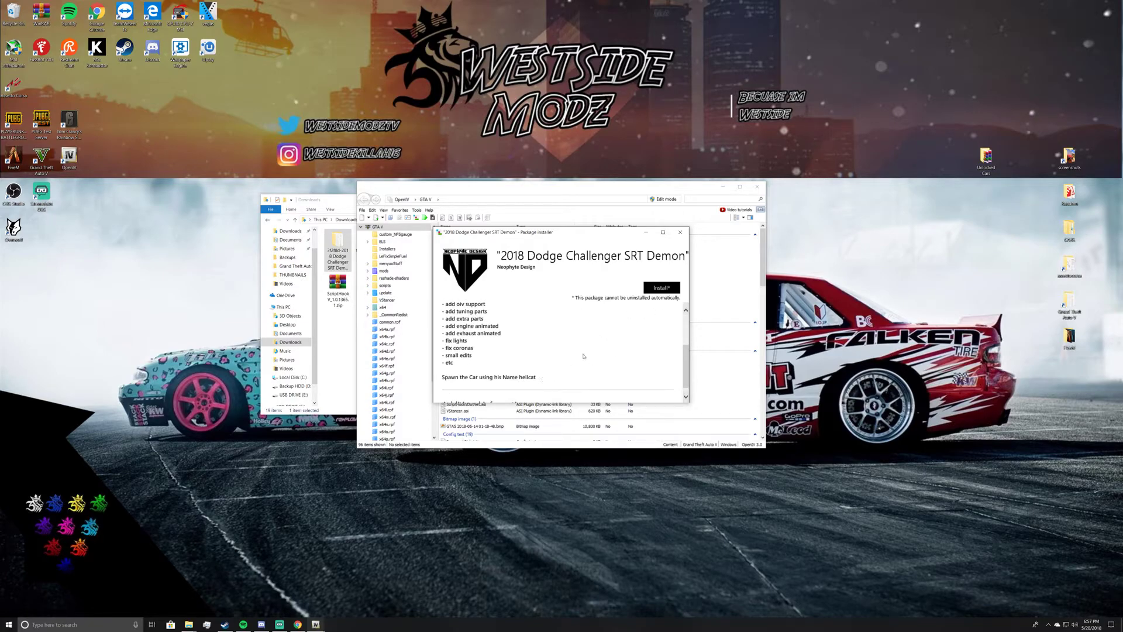
left_click(661, 287)
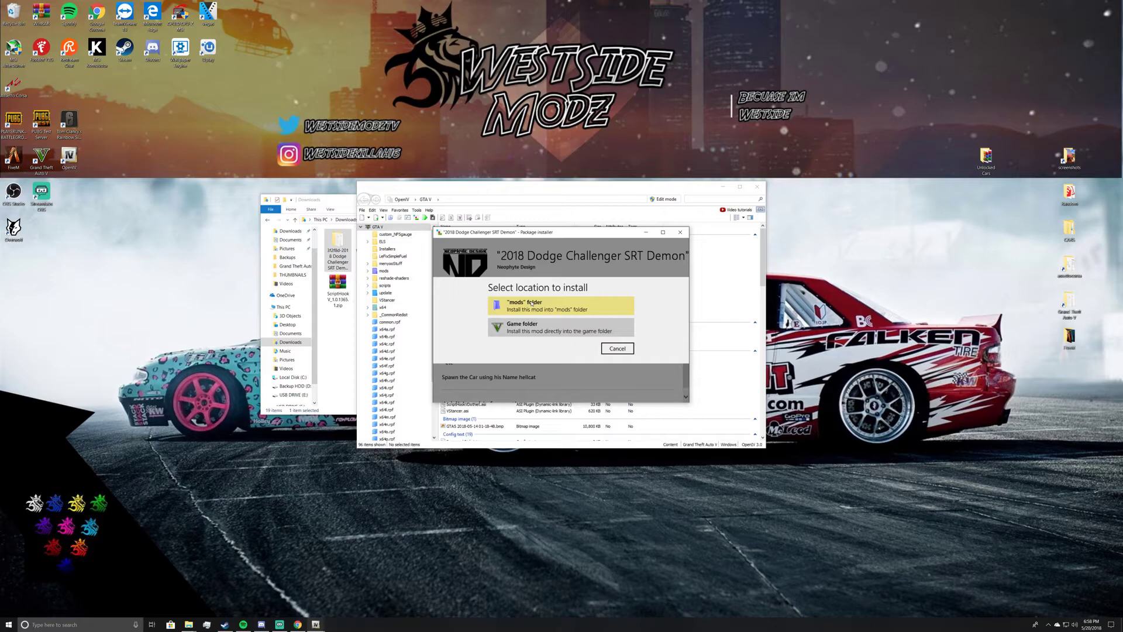
left_click(589, 305)
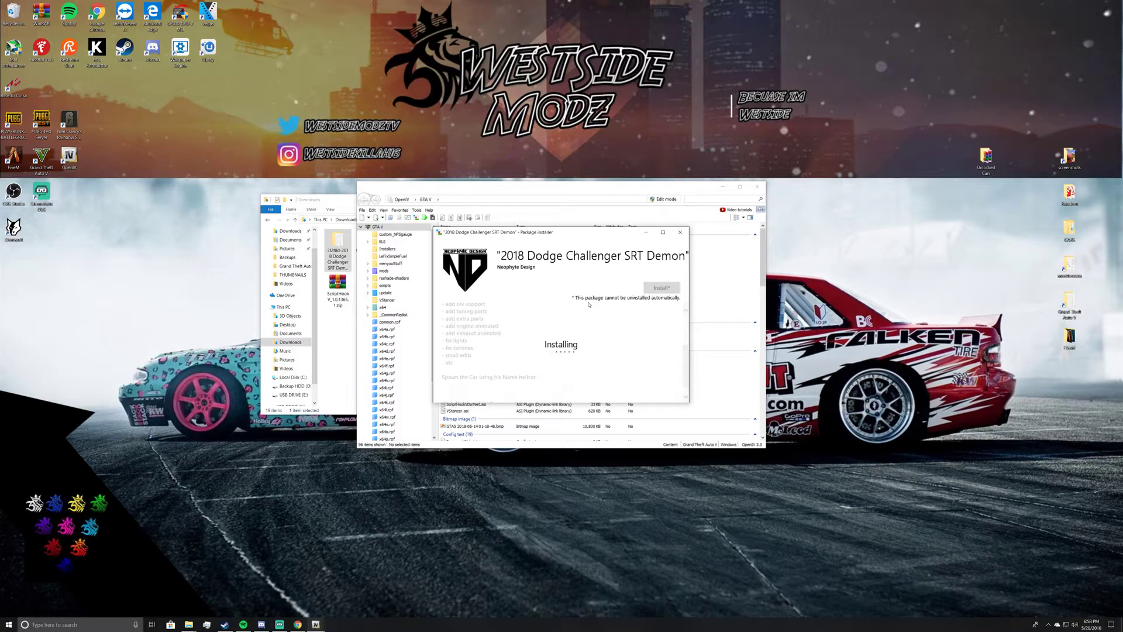
Switch to Chrome and download the Ford Mustang Fastback [Add-On] 1.3 mod from the Neophyte Industries listings
left_click(297, 624)
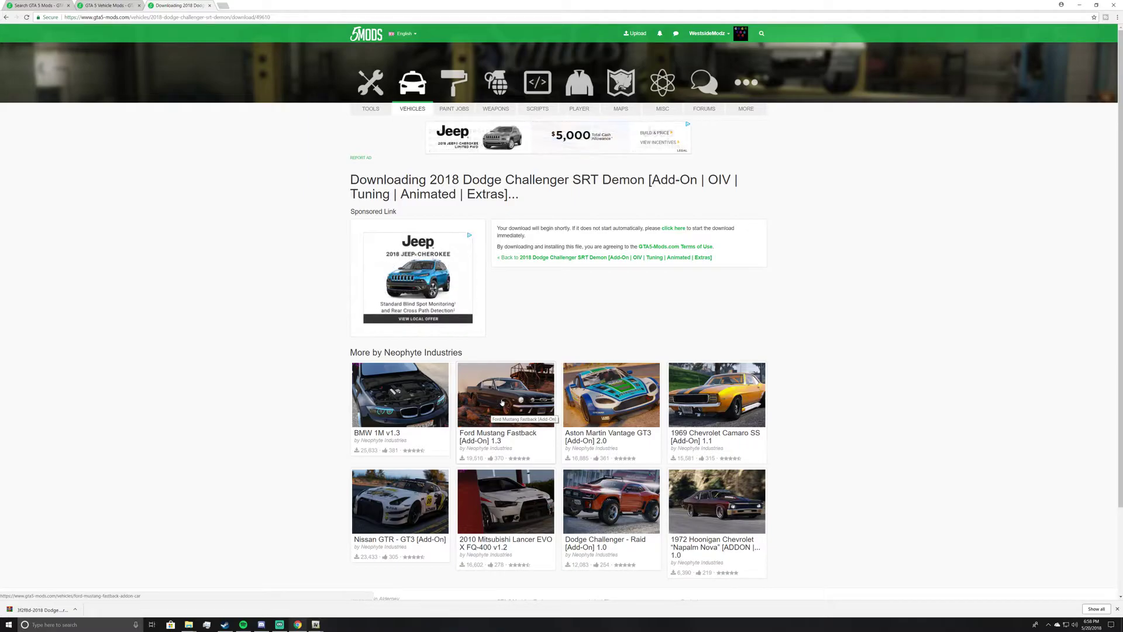
right_click(501, 382)
left_click(517, 392)
left_click(241, 6)
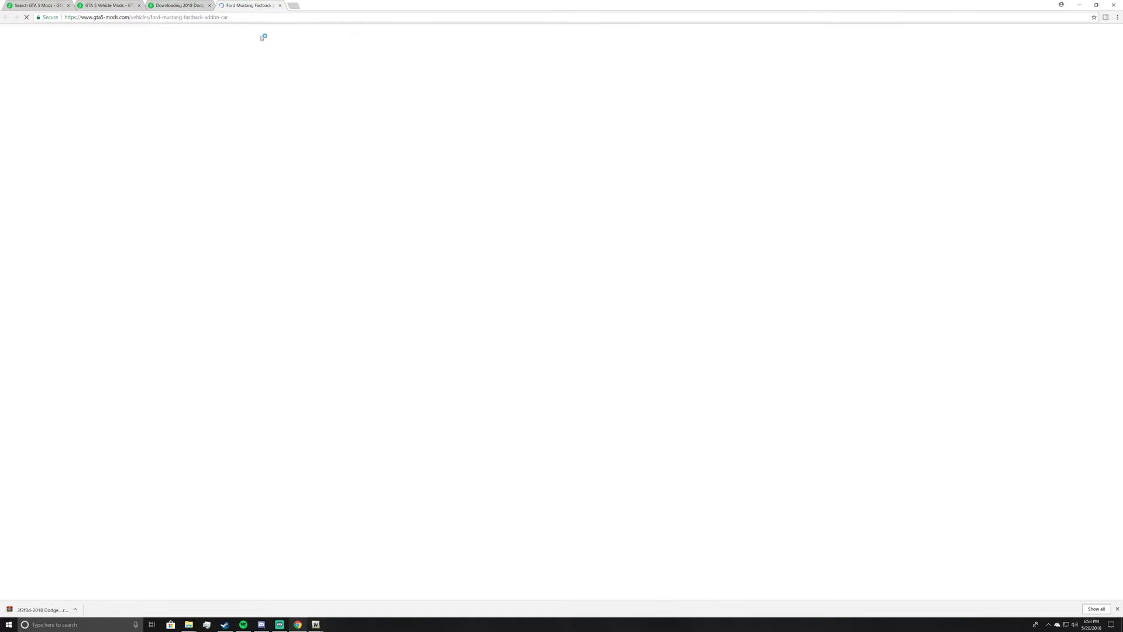
left_click(419, 202)
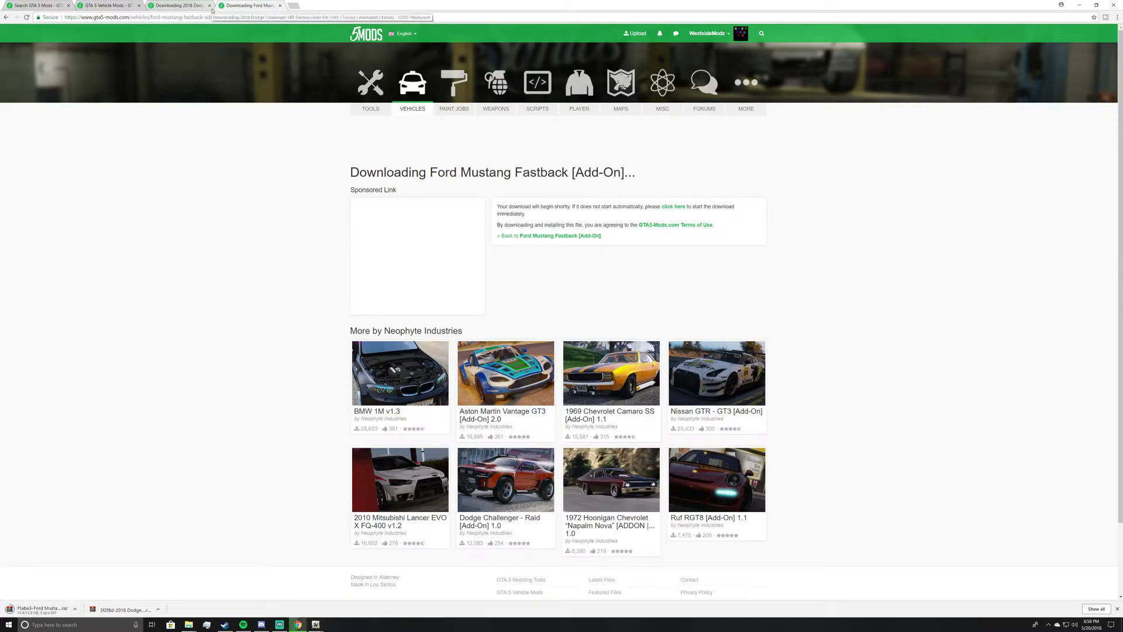
left_click(210, 6)
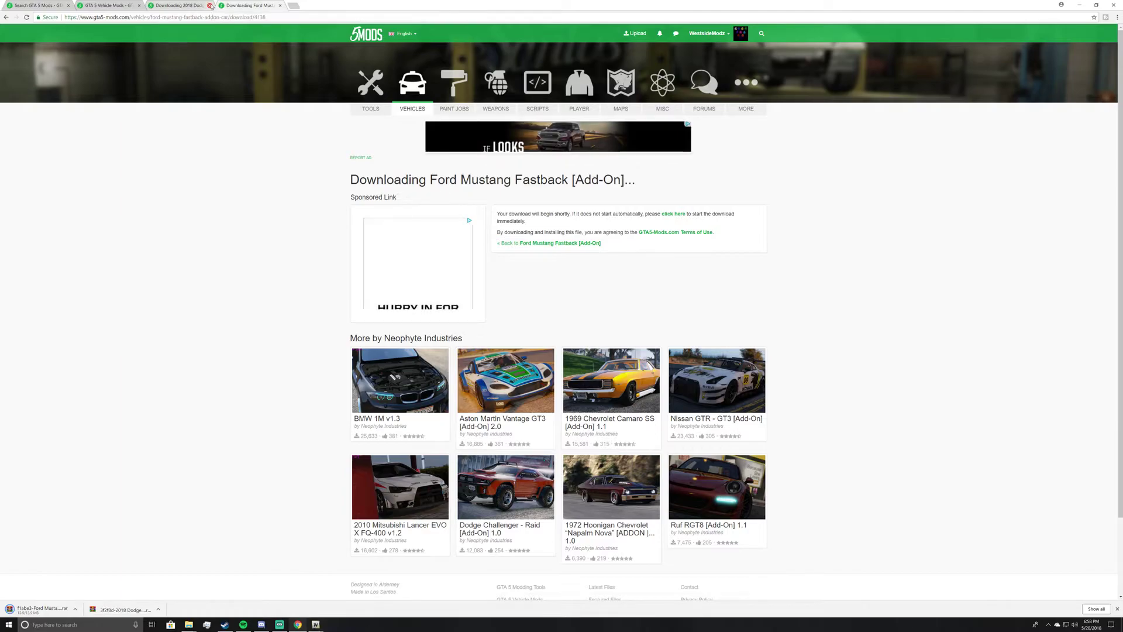
left_click(210, 5)
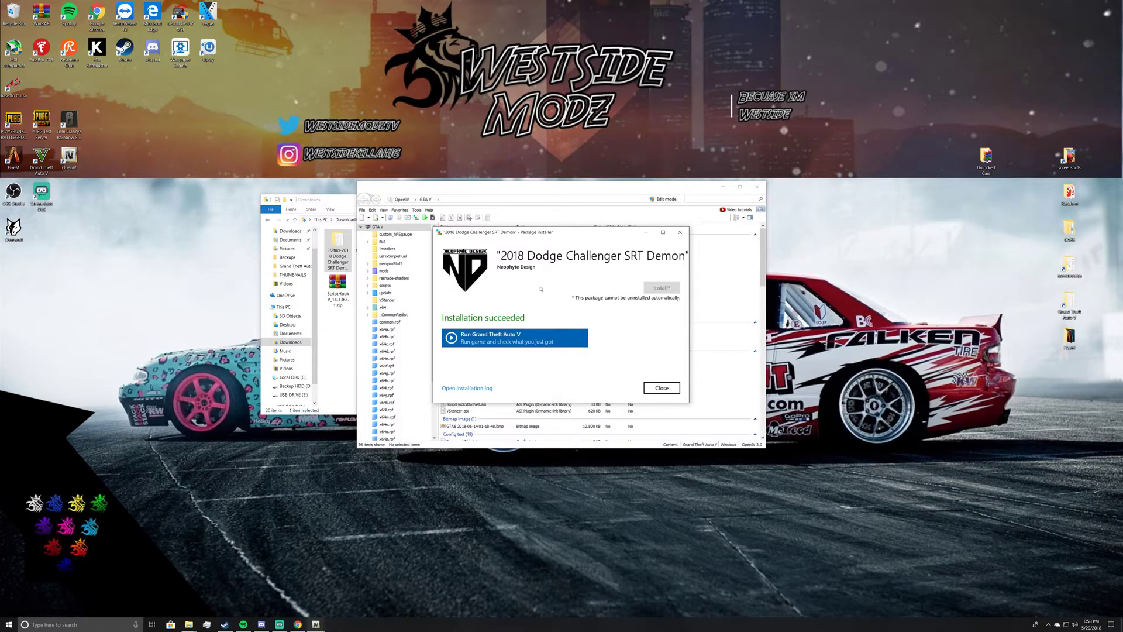
Close the package installer and extract the Ford Mustang Fastback archive into its own folder in Downloads
left_click(662, 388)
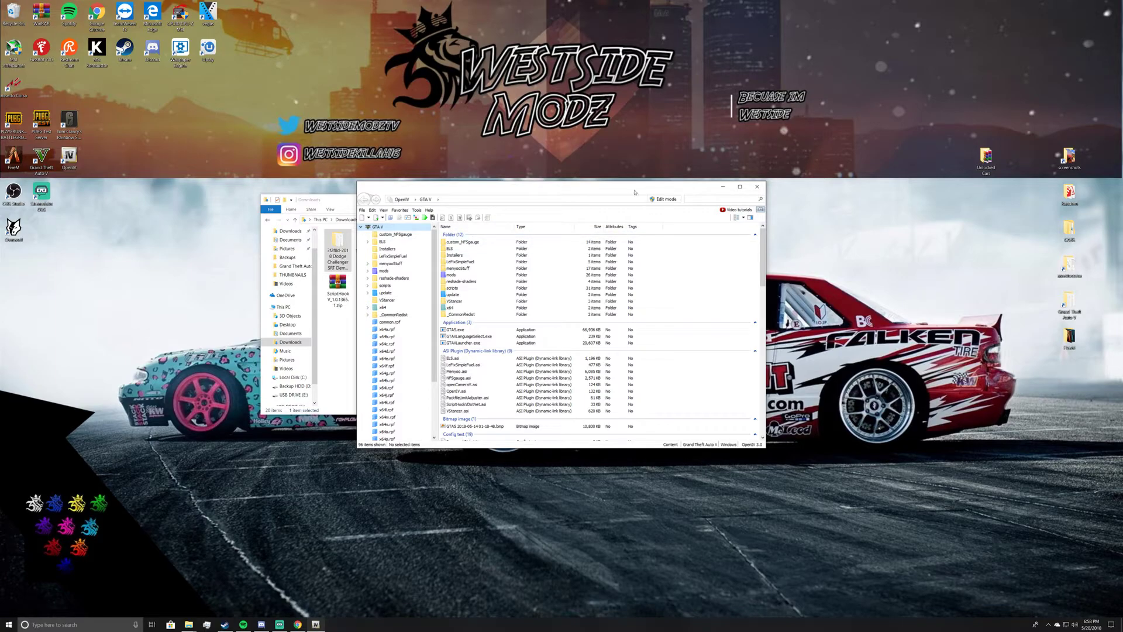
left_click(722, 187)
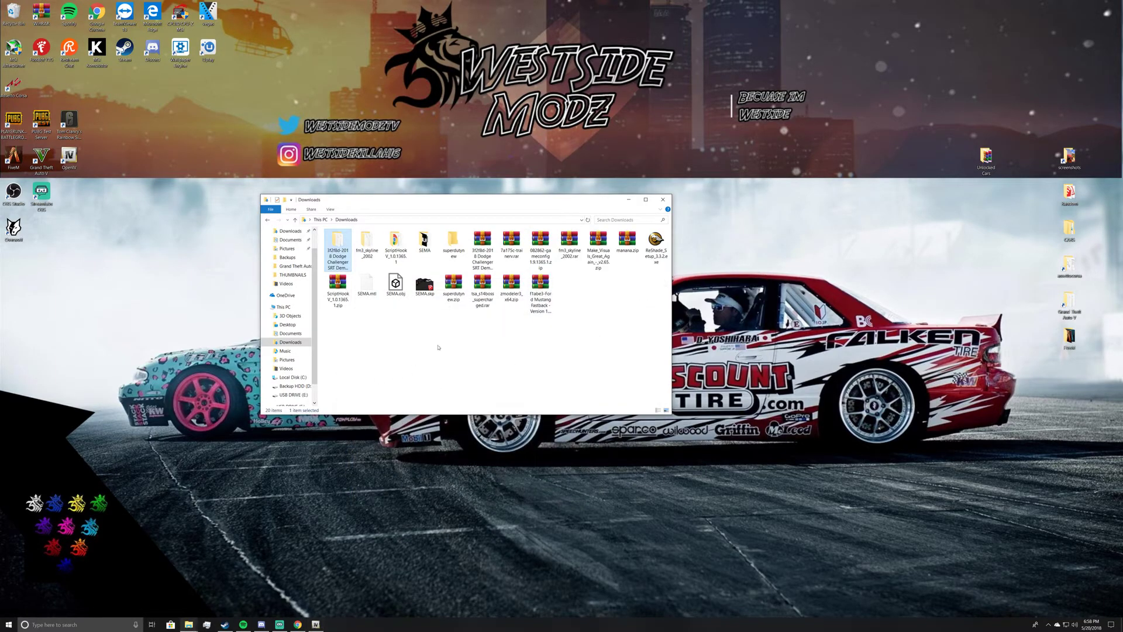
right_click(542, 284)
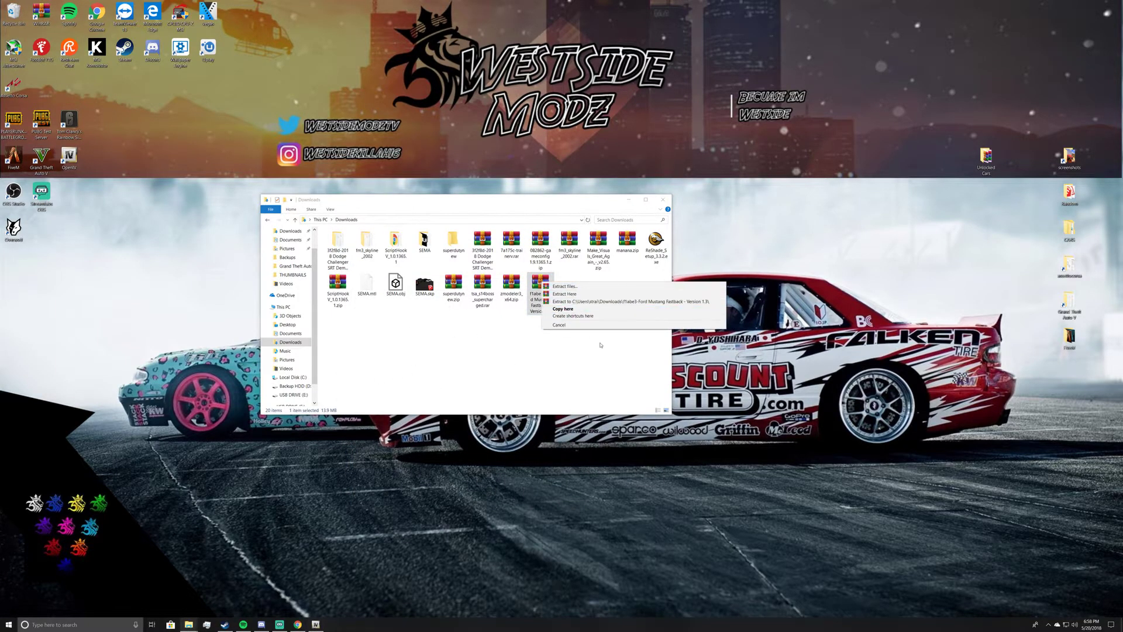
left_click(542, 289)
right_click(542, 290)
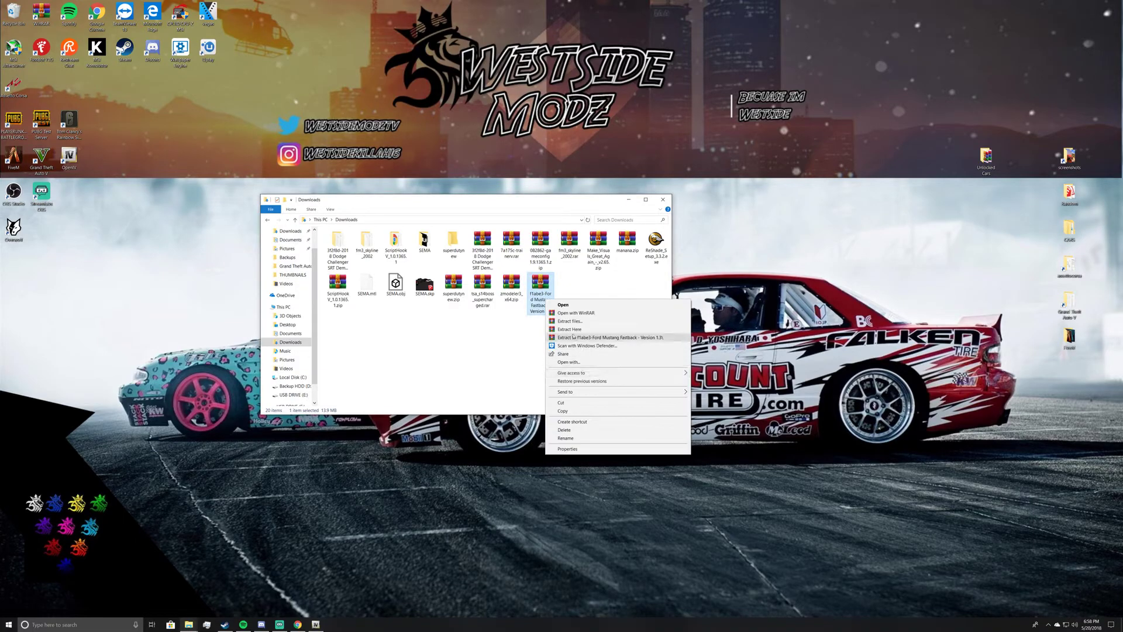
left_click(585, 337)
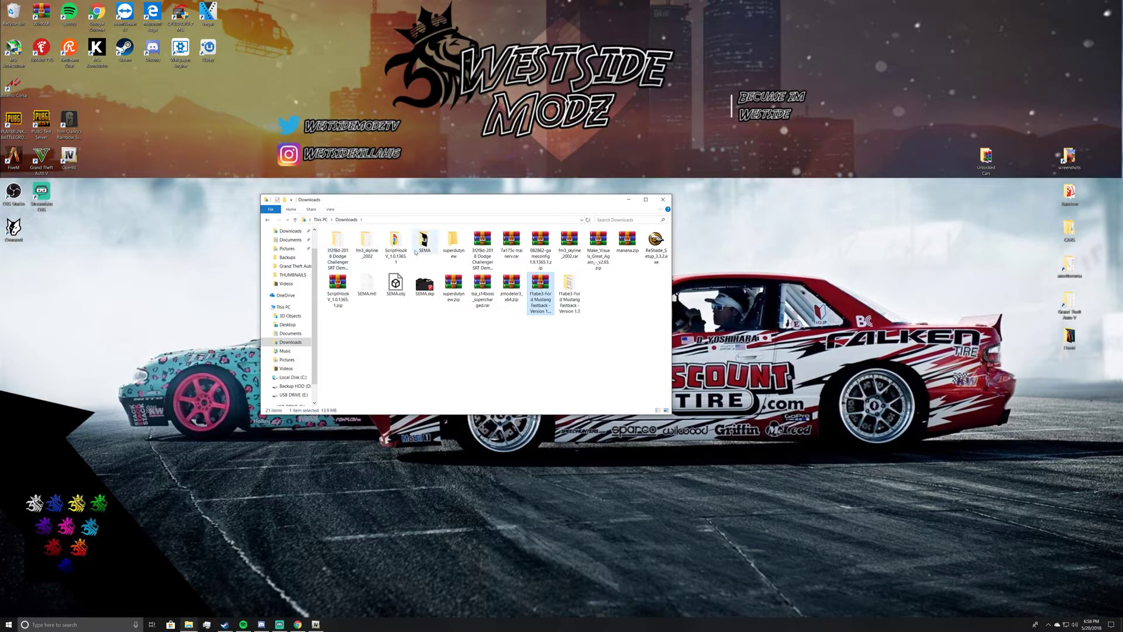
Open the extracted Mustang mod's update folder and, in a File Explorer window beside it, the Grand Theft Auto V game folder
double_click(576, 304)
double_click(341, 243)
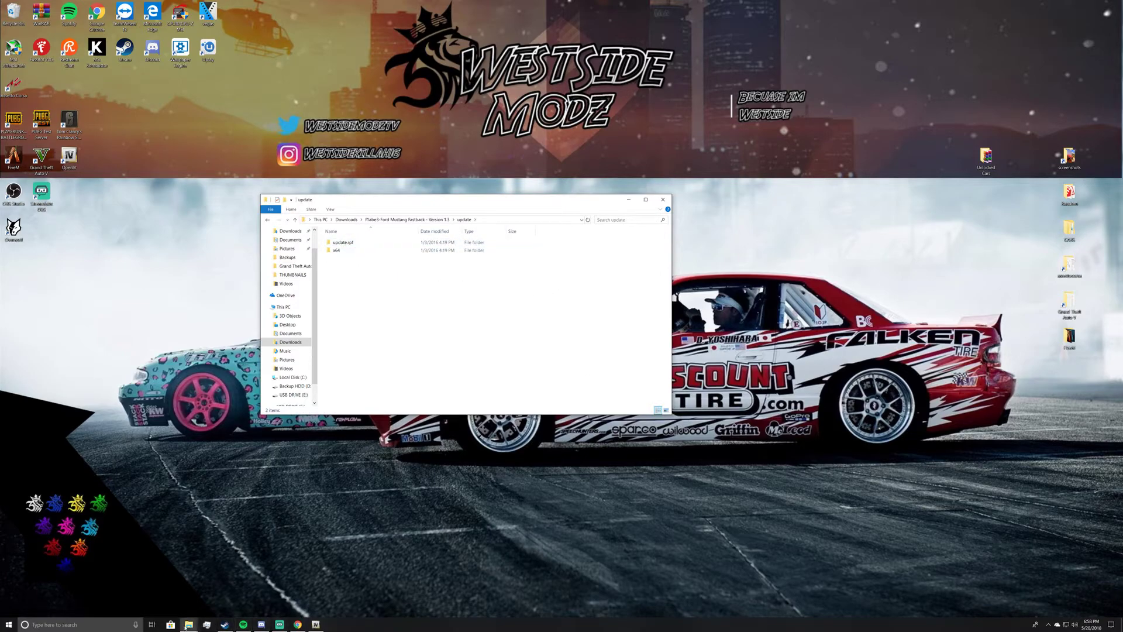
mouse_move(188, 624)
left_click(161, 602)
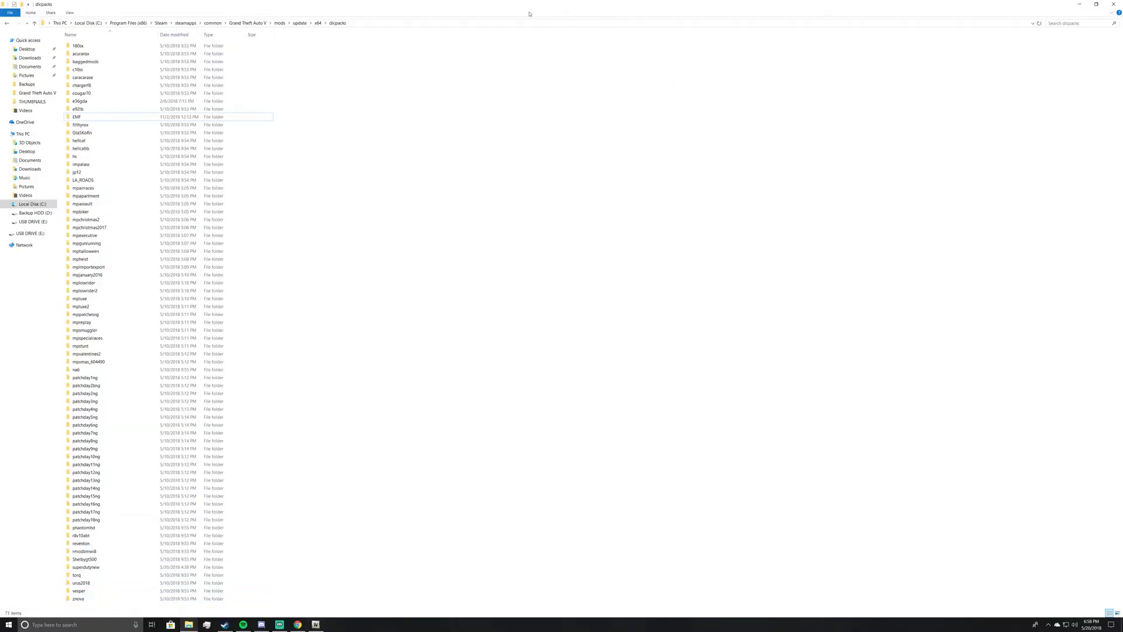
double_click(532, 13)
left_click_drag(466, 203, 370, 198)
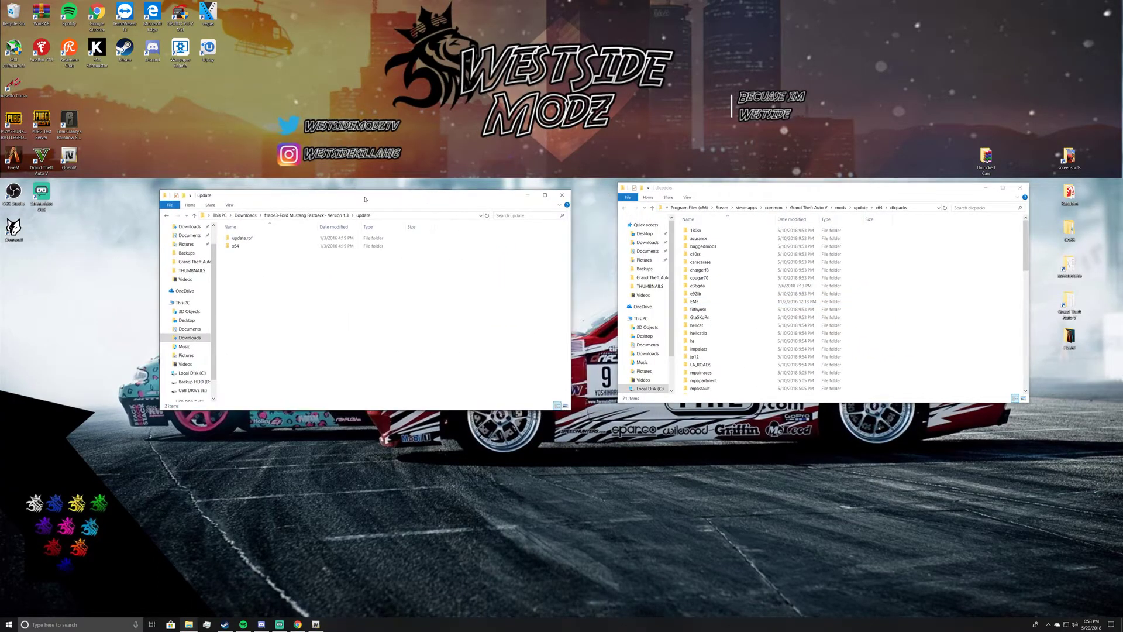
left_click_drag(681, 191, 652, 200)
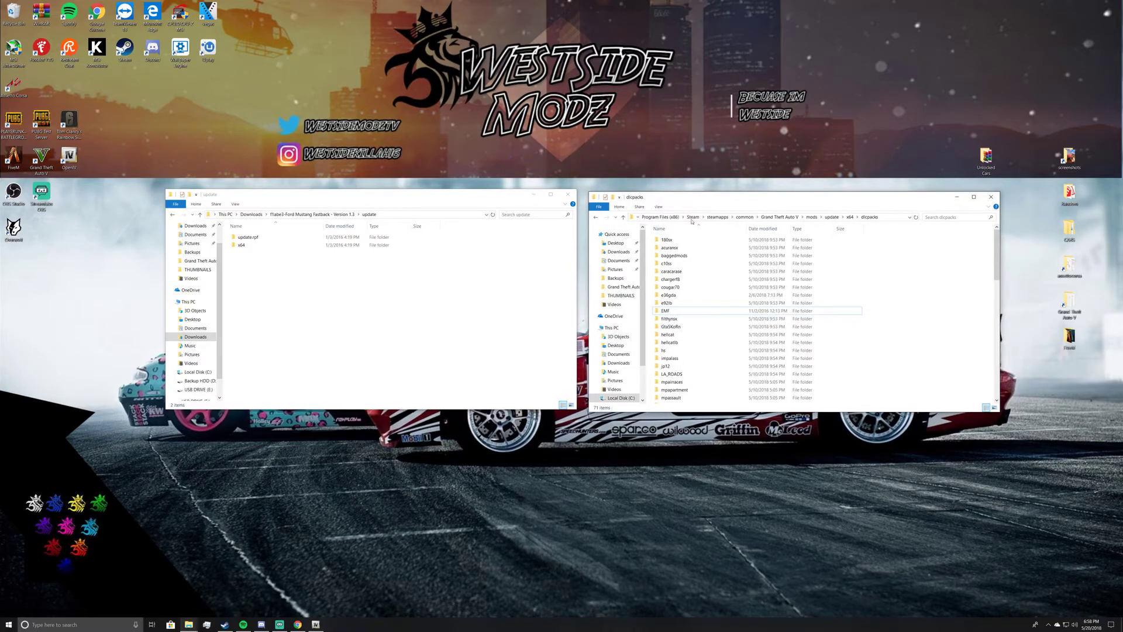
left_click(766, 218)
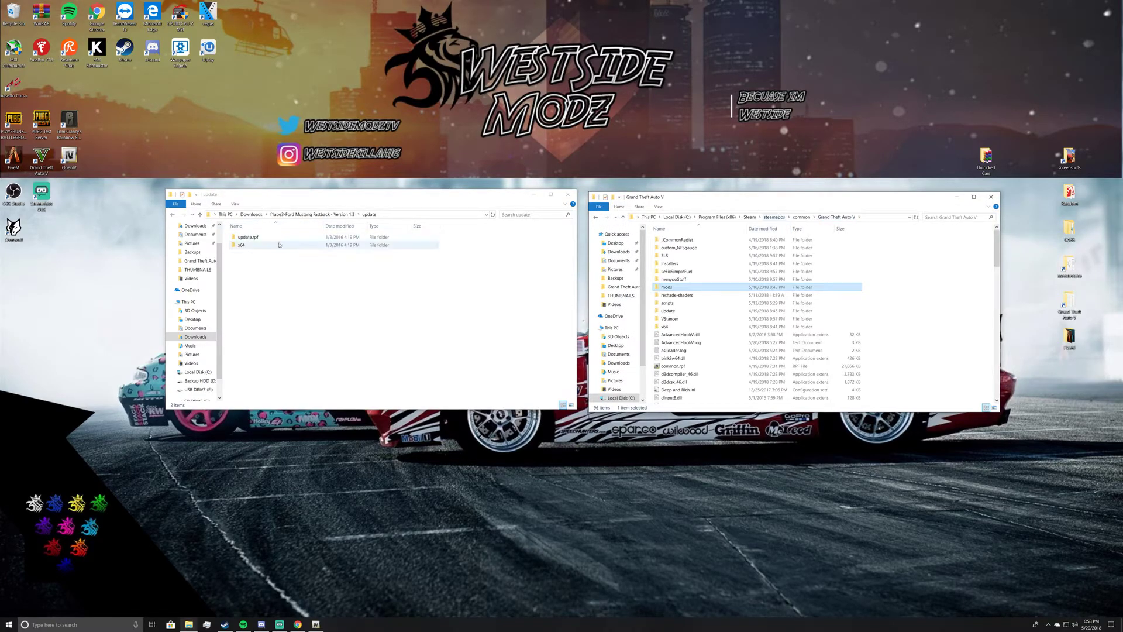
Return to the extracted Mustang mod's main folder and open the "mods" folder inside the Grand Theft Auto V directory
left_click(312, 214)
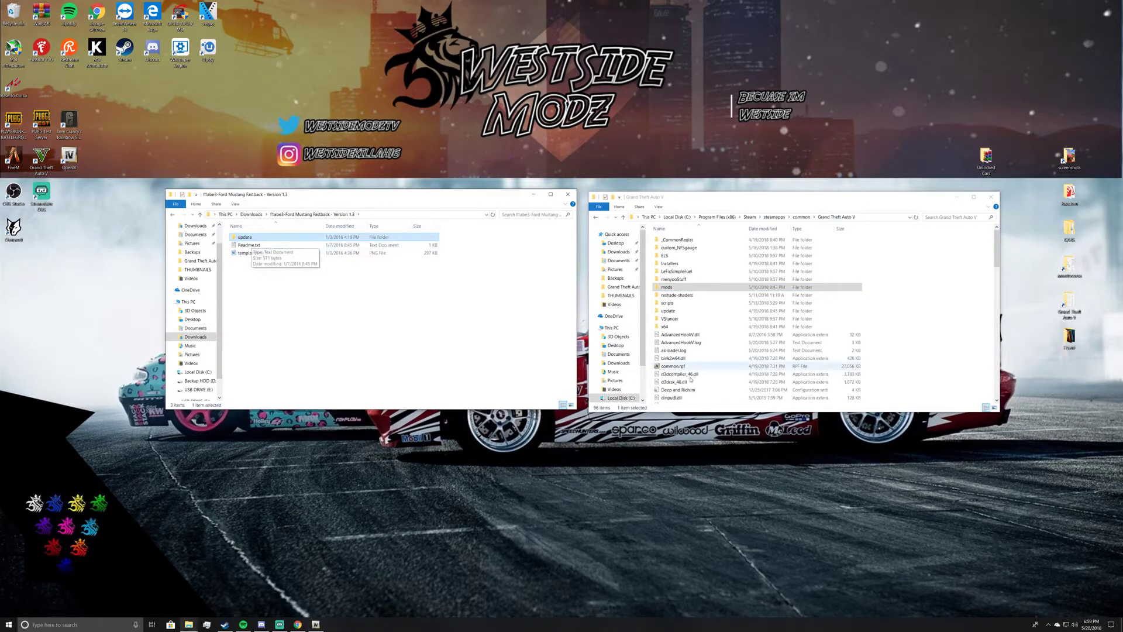
left_click(682, 314)
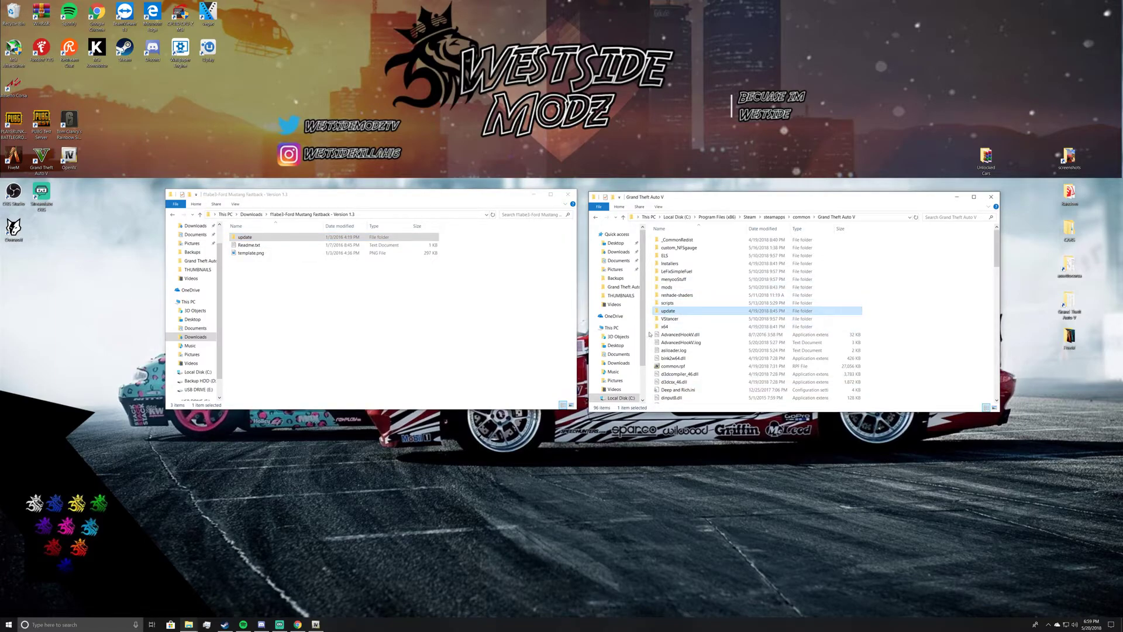
double_click(674, 289)
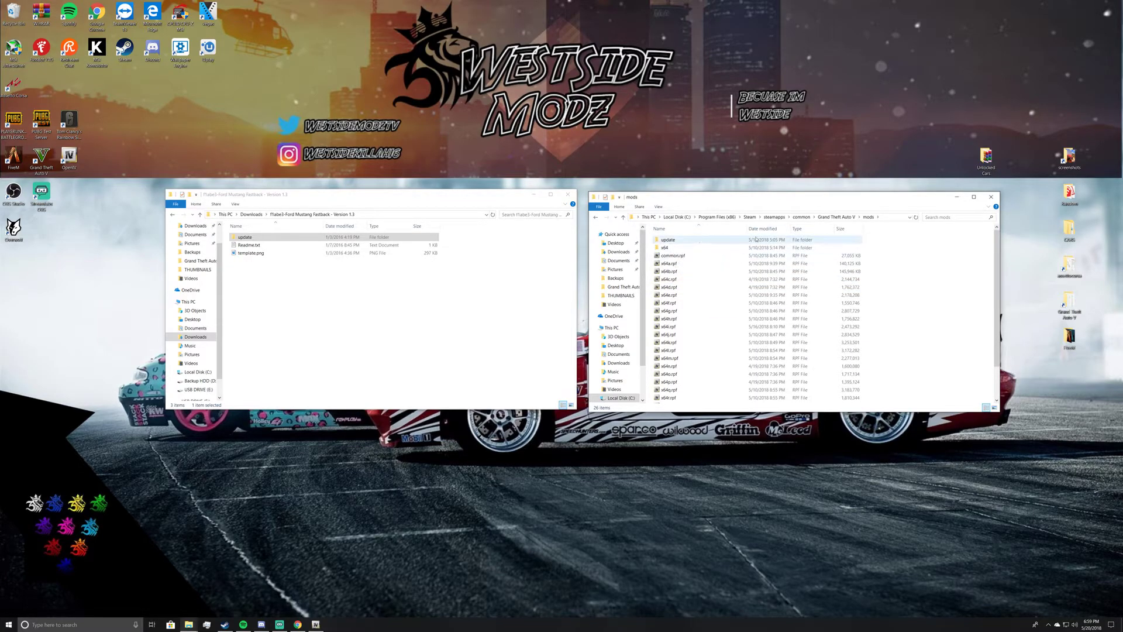
left_click(836, 217)
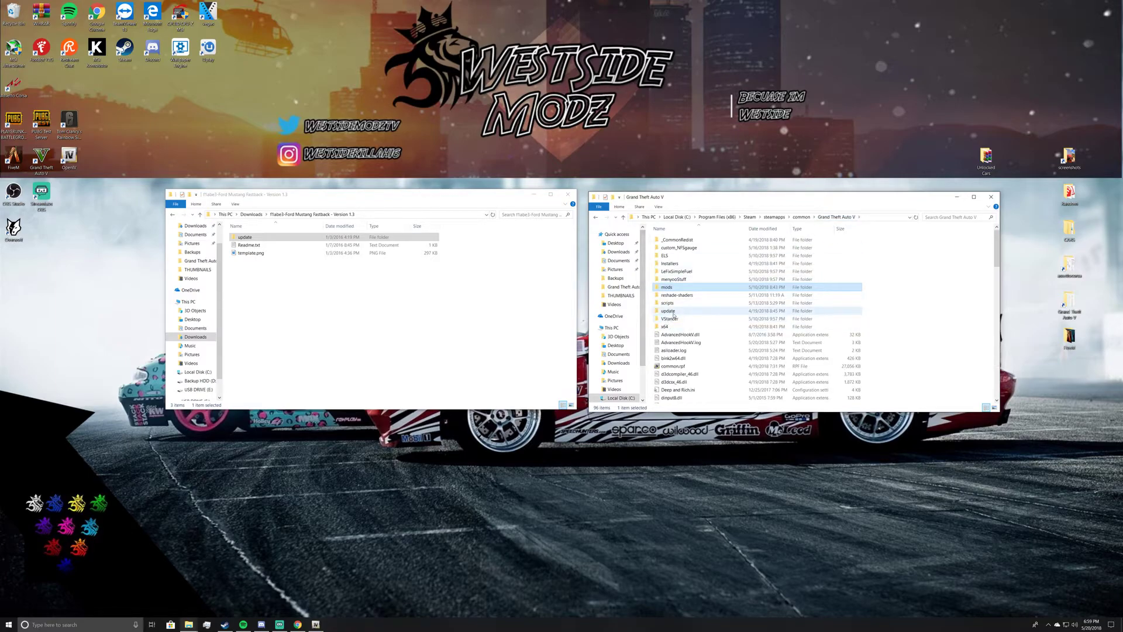
double_click(849, 287)
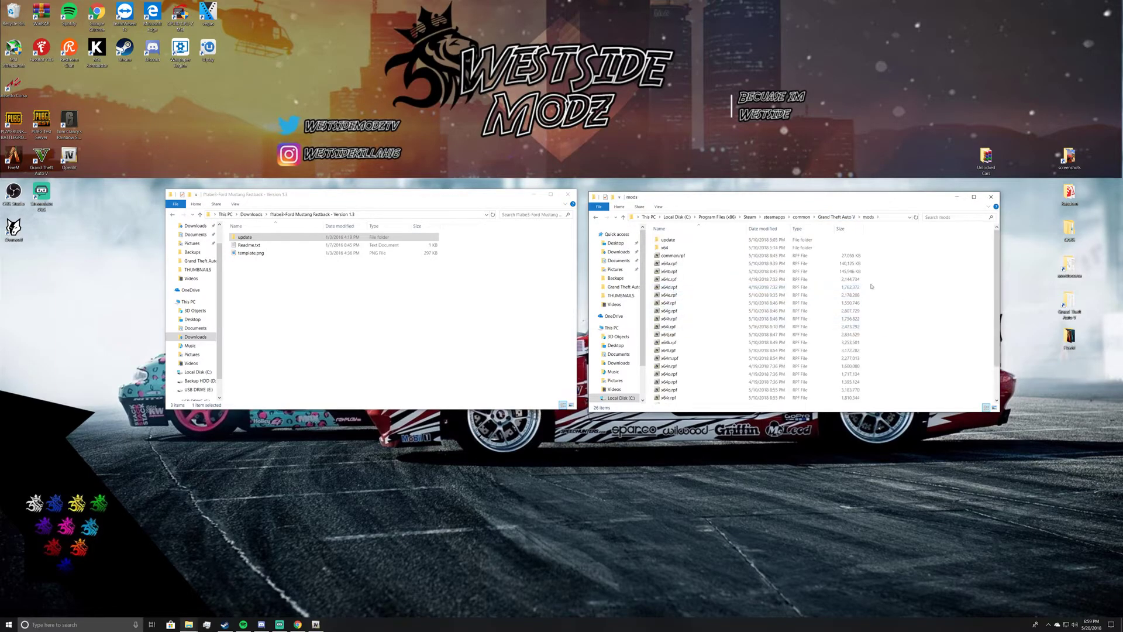
Open the update\x64\dlcpacks folder both in the game's "mods" directory and in the extracted Mustang mod
double_click(672, 240)
double_click(275, 236)
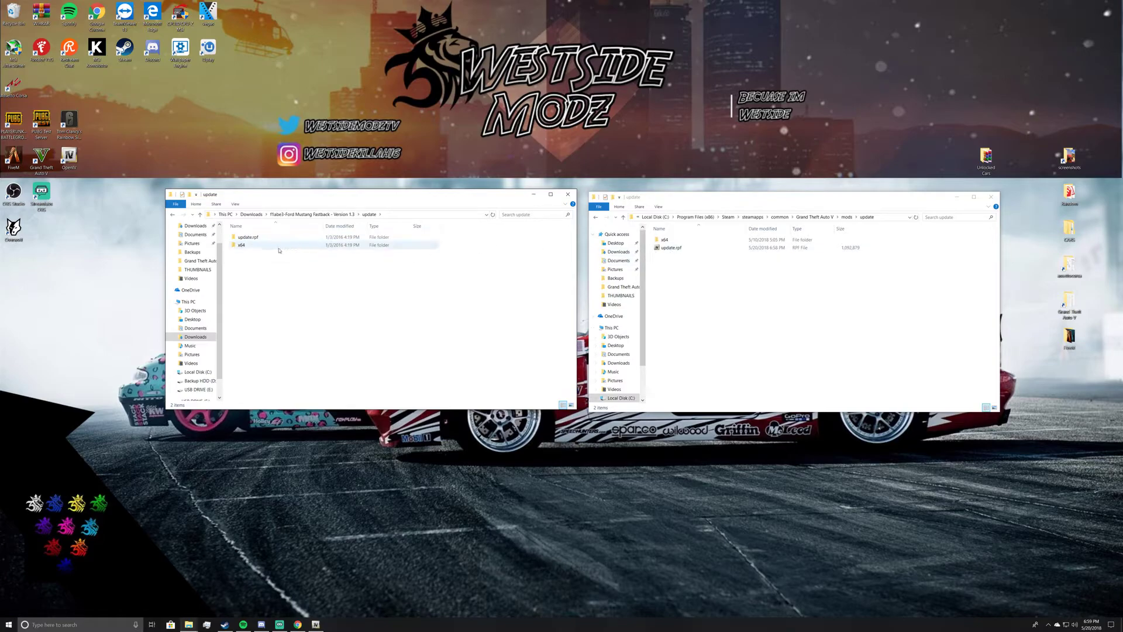
double_click(433, 245)
double_click(664, 240)
double_click(677, 248)
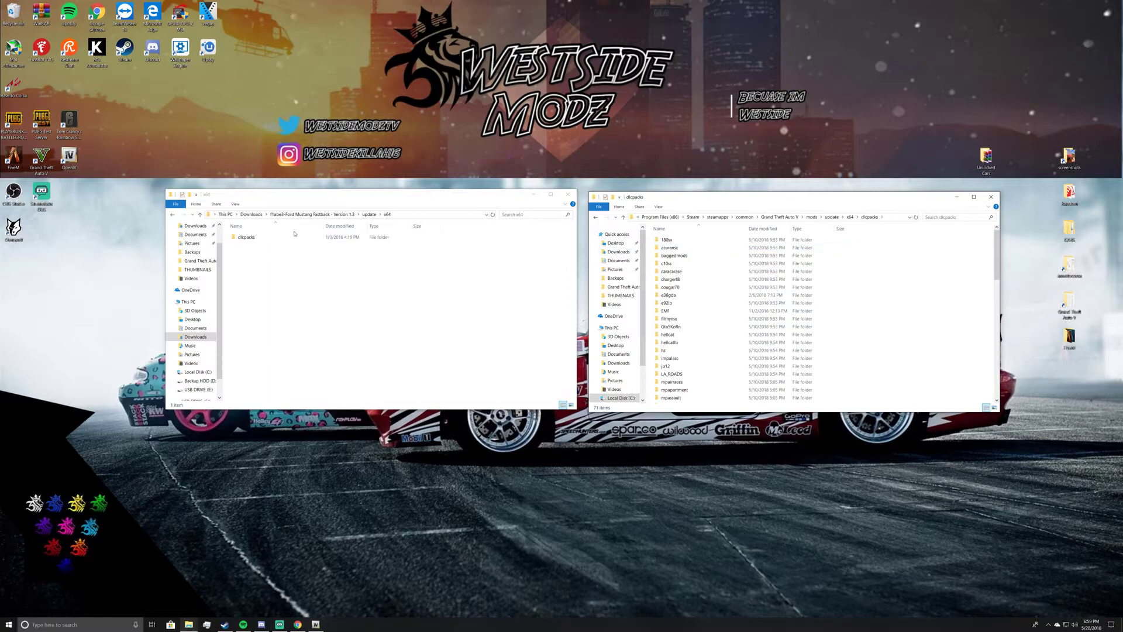
double_click(246, 238)
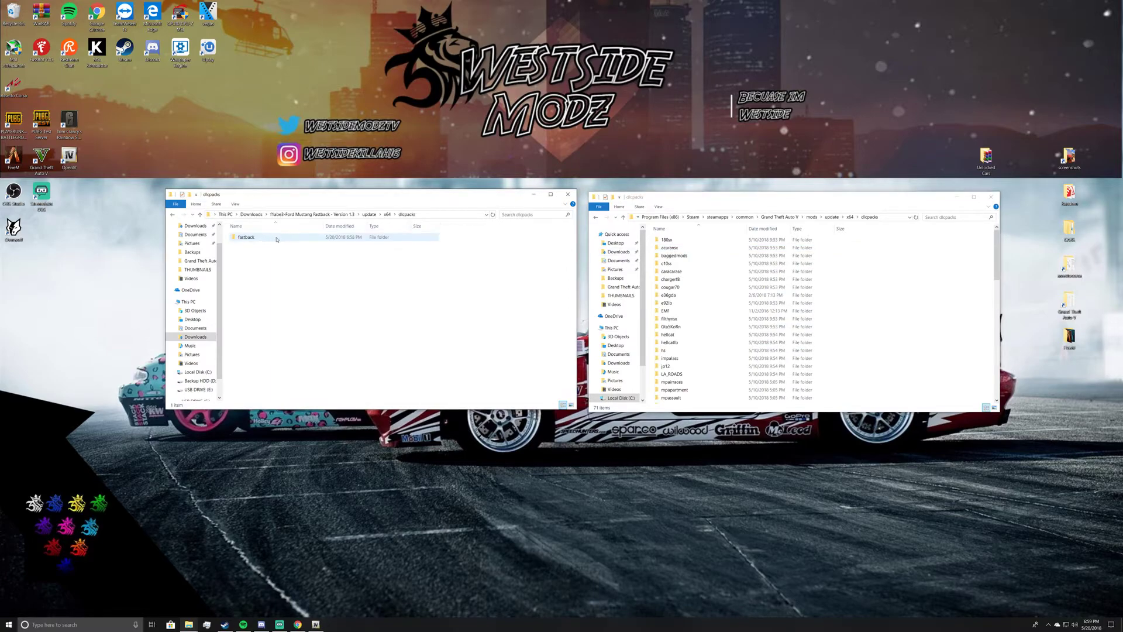
Check the contents of the mod's "fastback" folder and move that folder into the game's mods\update\x64\dlcpacks folder
left_click(241, 239)
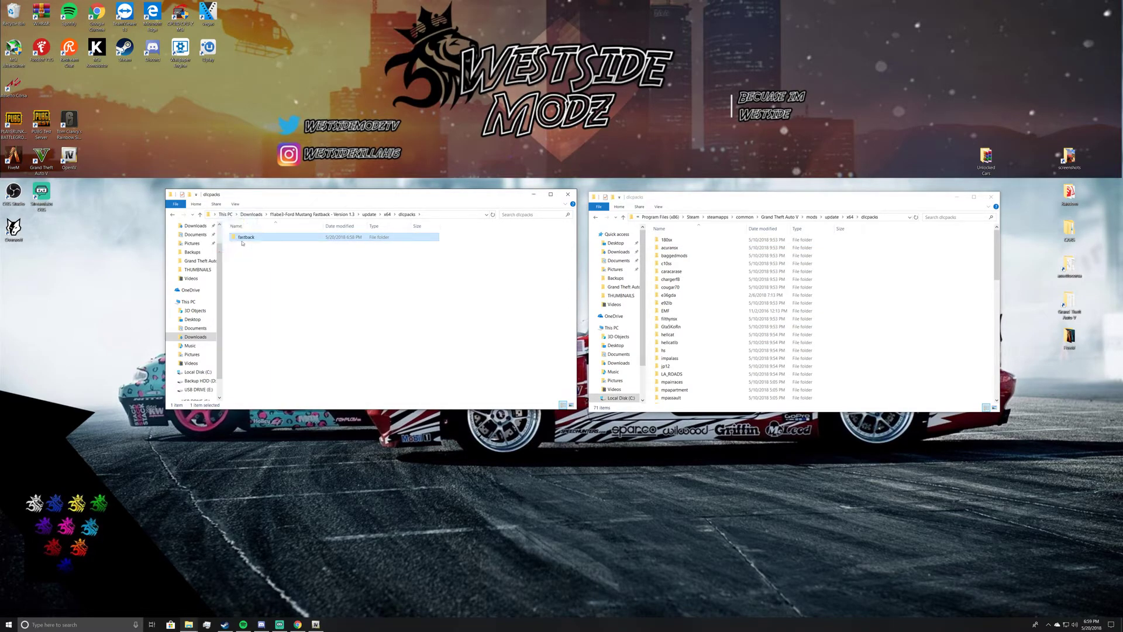
double_click(240, 239)
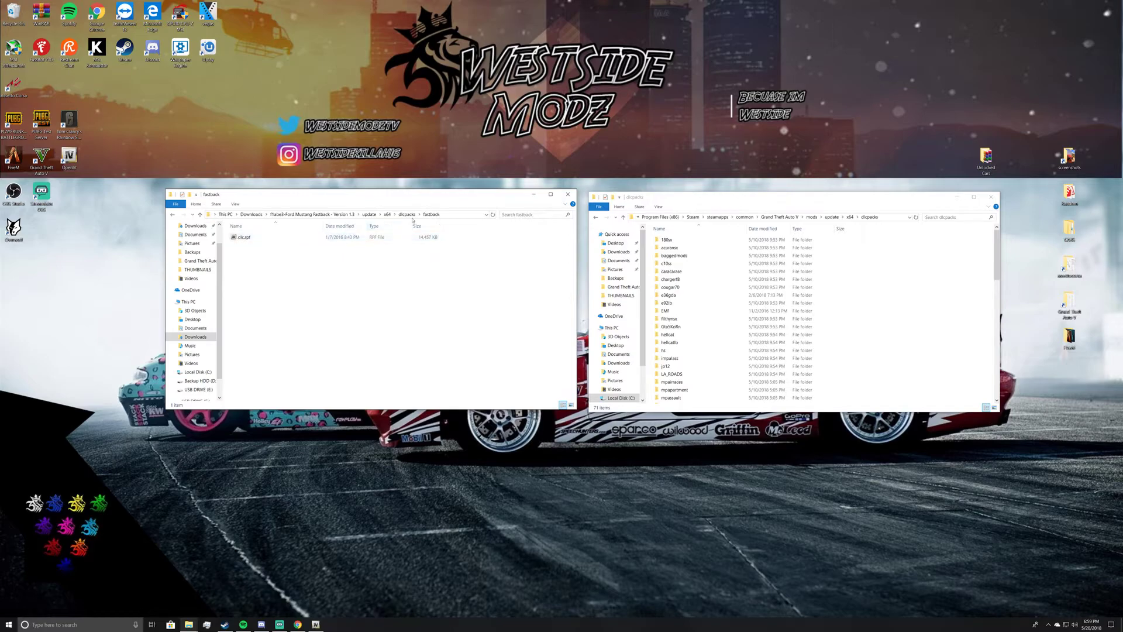
left_click(407, 216)
left_click_drag(246, 237, 956, 337)
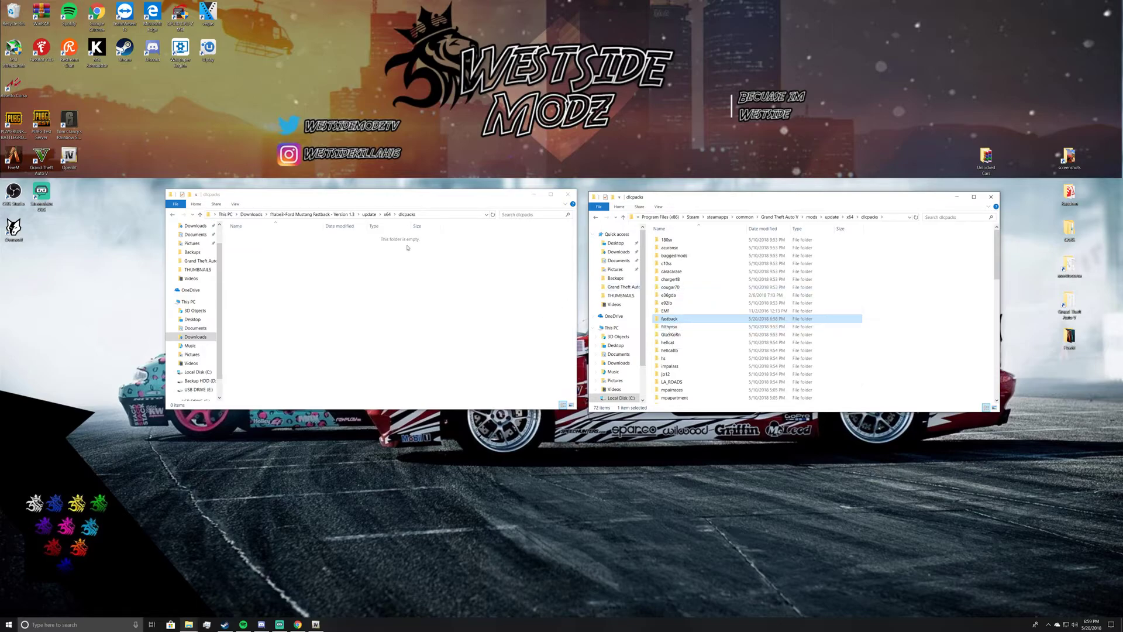
Go back to the mod's update folder and the game's x64 folder, and open Backups inside the desktop's Random folder
left_click(369, 215)
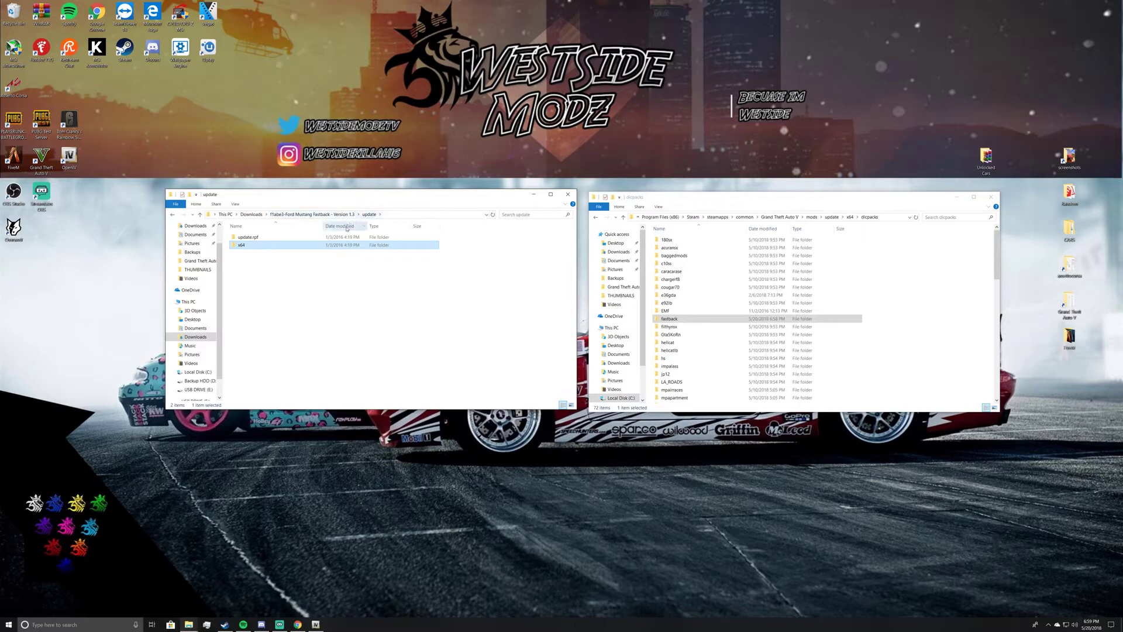
left_click(850, 217)
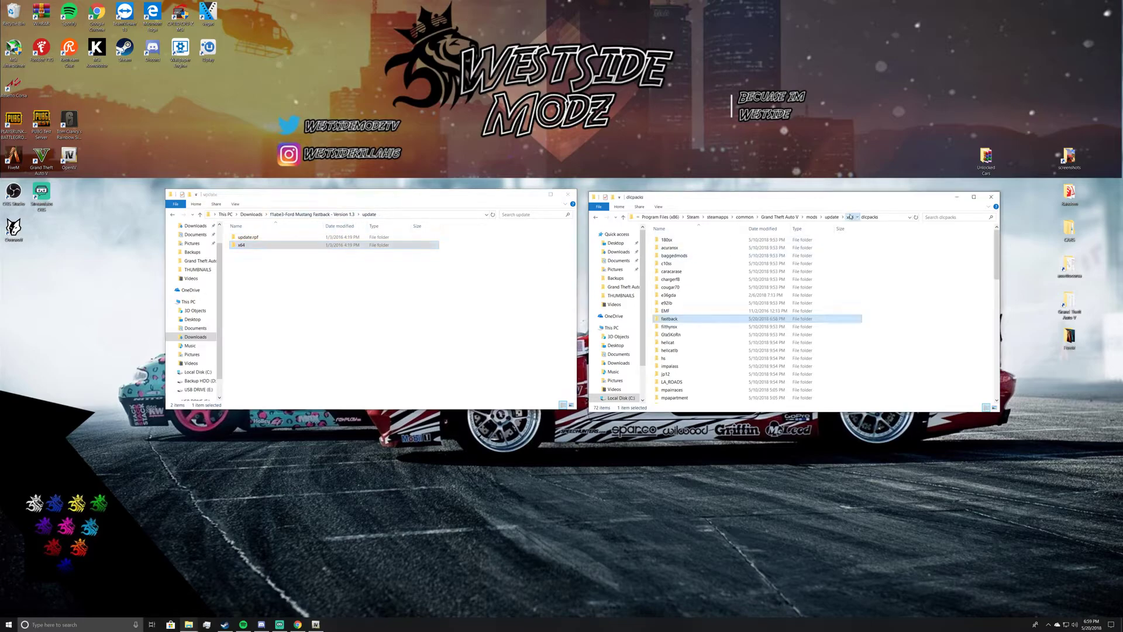
left_click_drag(763, 203, 753, 201)
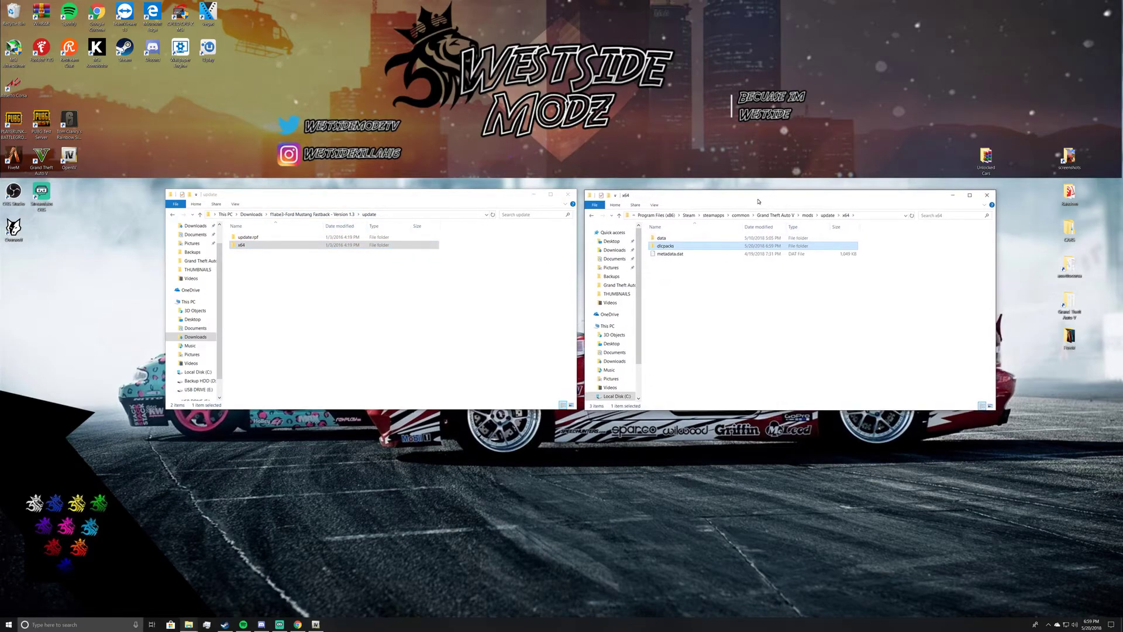
double_click(1069, 197)
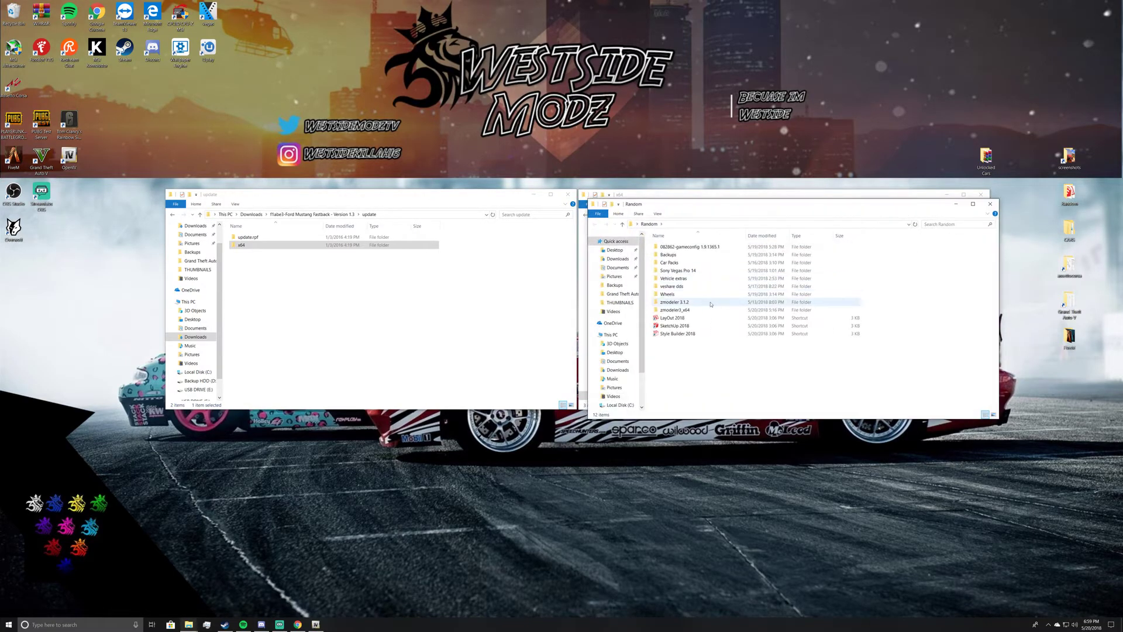
double_click(677, 256)
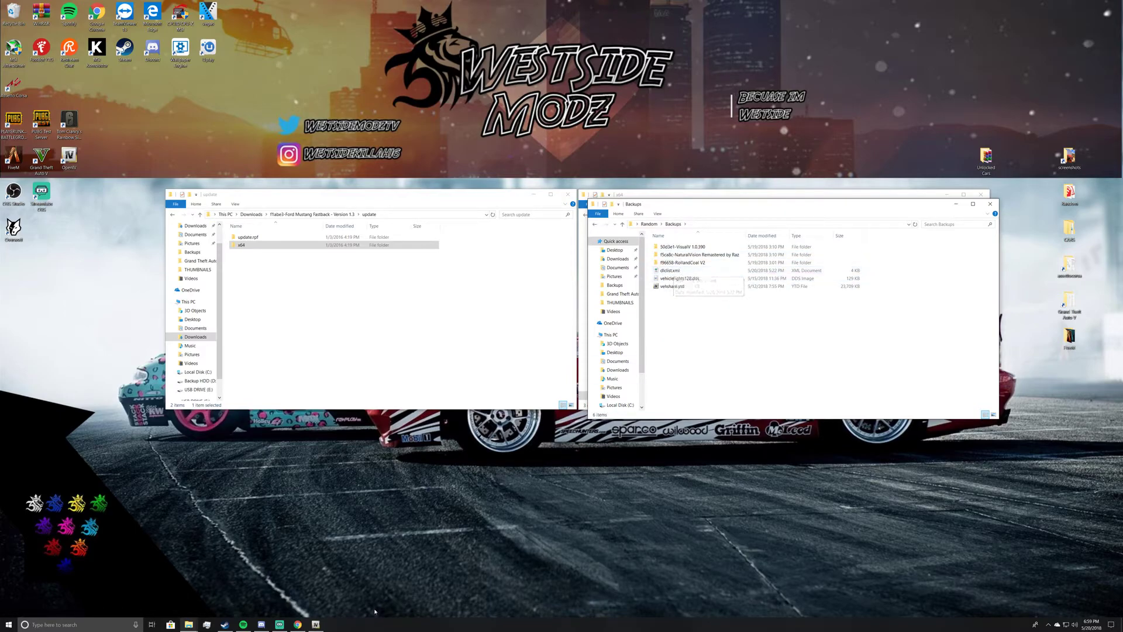
Switch to OpenIV and locate dlclist.xml in mods\update\update.rpf\common\data, then minimize the OpenIV window
left_click(316, 625)
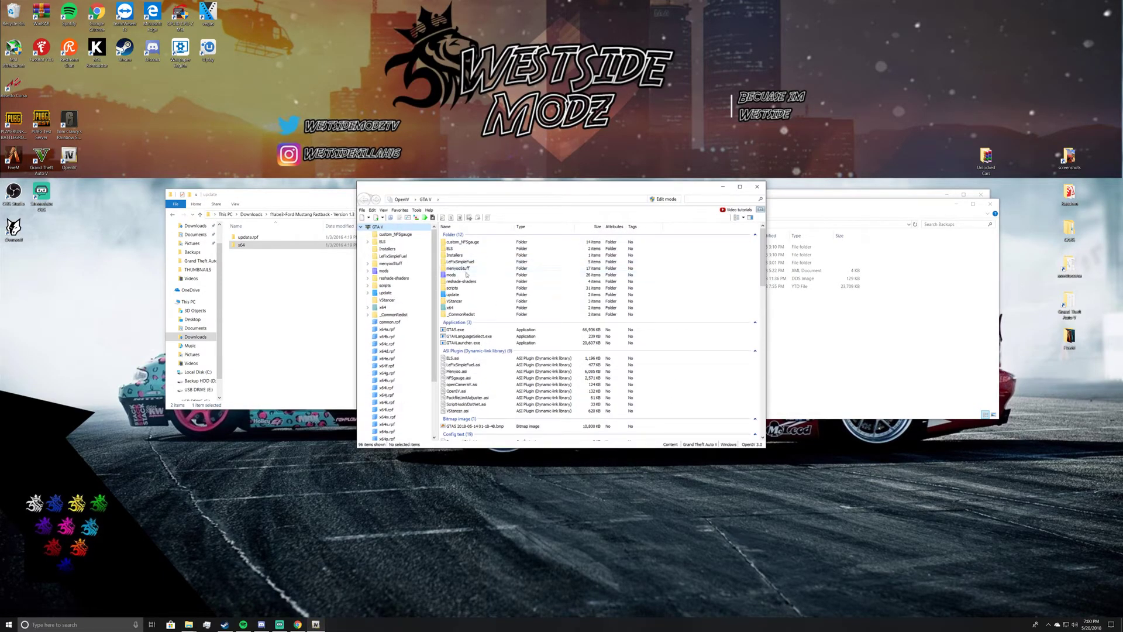
double_click(461, 275)
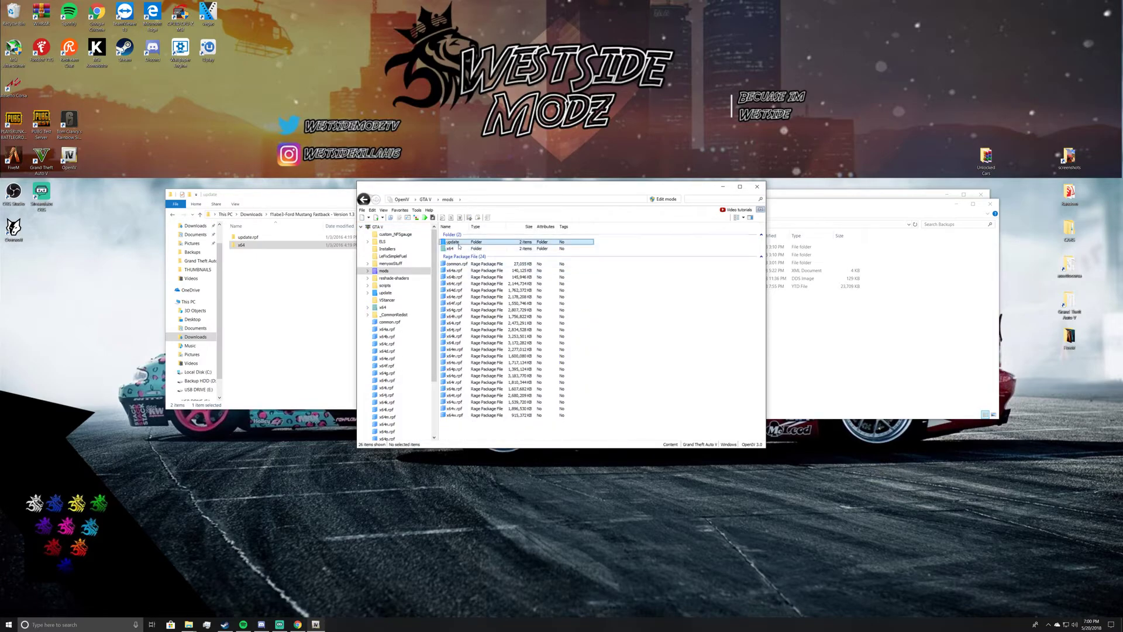
double_click(455, 241)
left_click(460, 258)
double_click(460, 257)
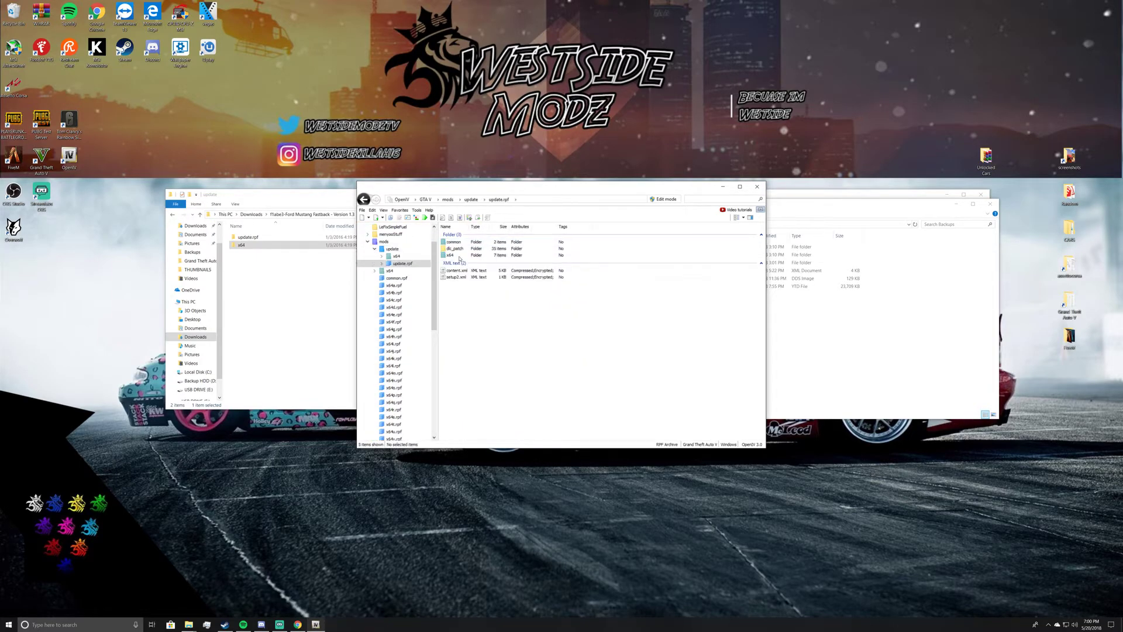
double_click(461, 242)
double_click(450, 241)
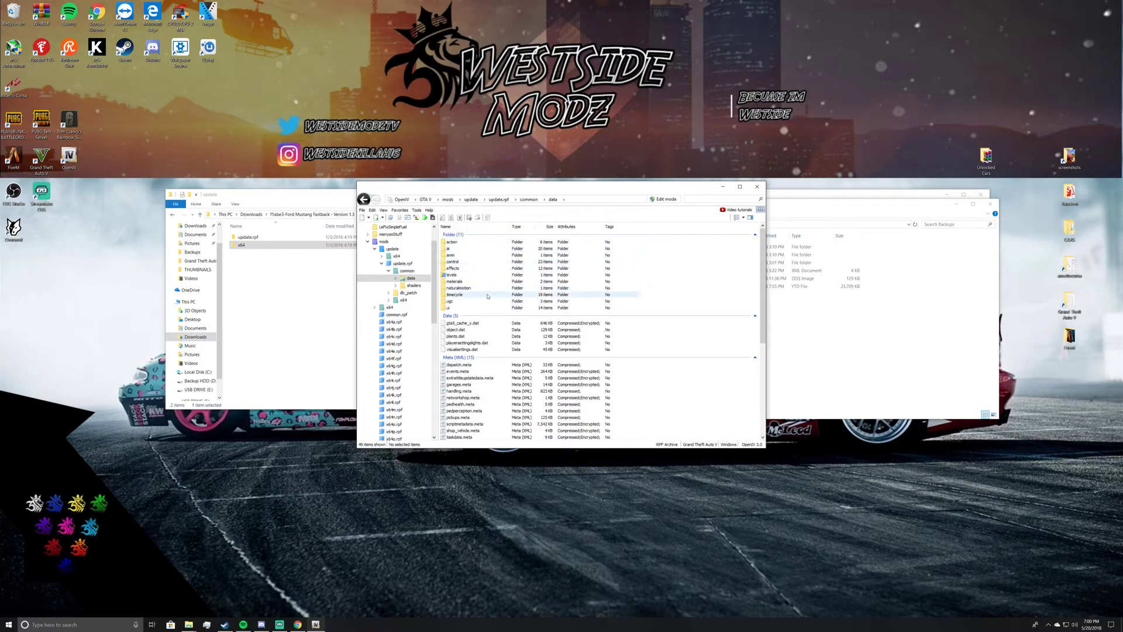
scroll(483, 365, "down", 3)
scroll(484, 365, "down", 4)
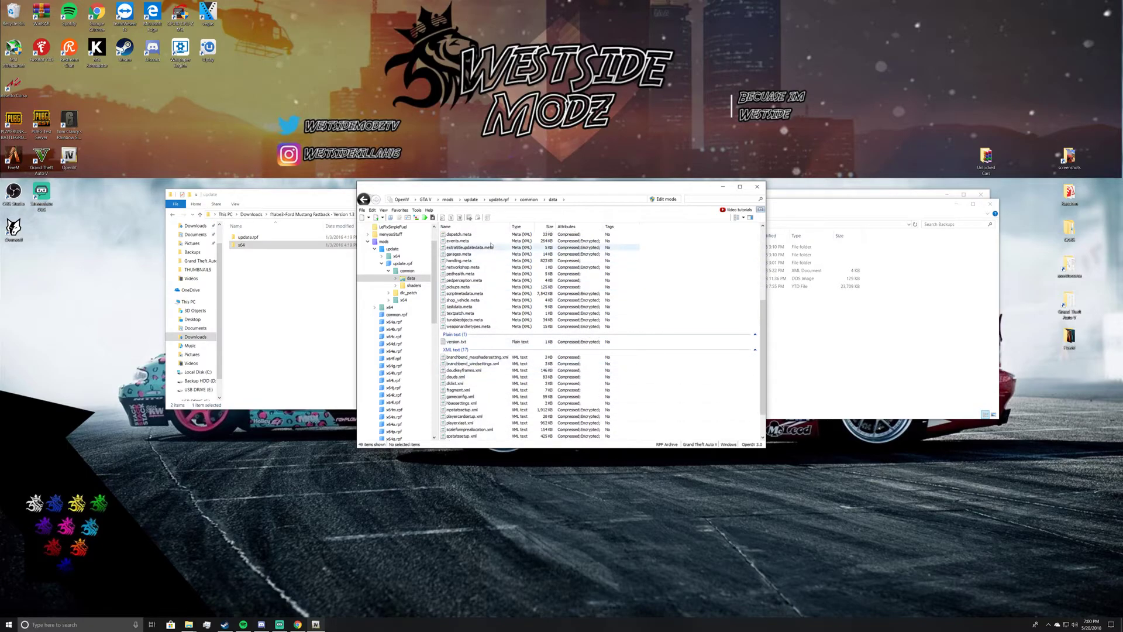
left_click(461, 385)
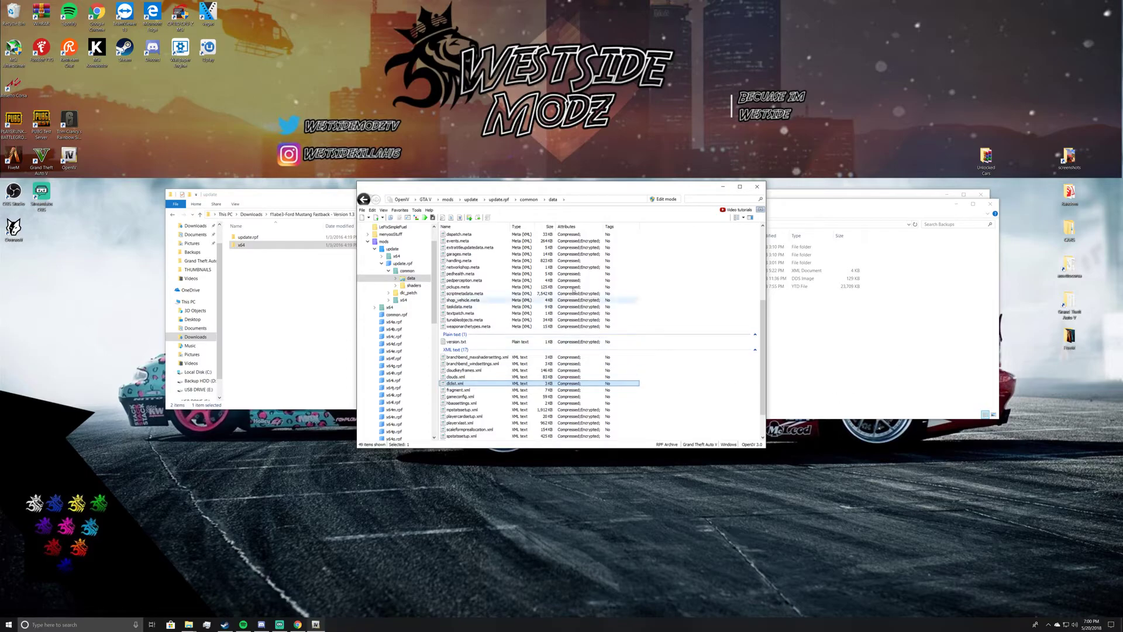
left_click(722, 187)
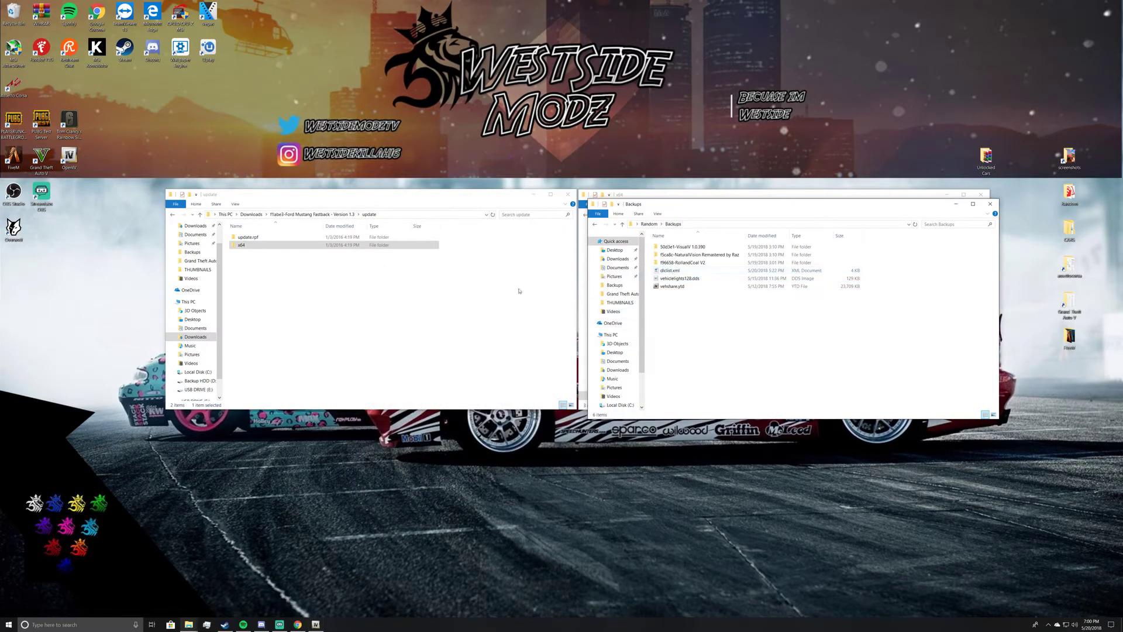
Open the Mustang mod's update.rpf\common\data folder and check the text file about adding the line to dlclist
double_click(247, 238)
double_click(248, 237)
double_click(248, 237)
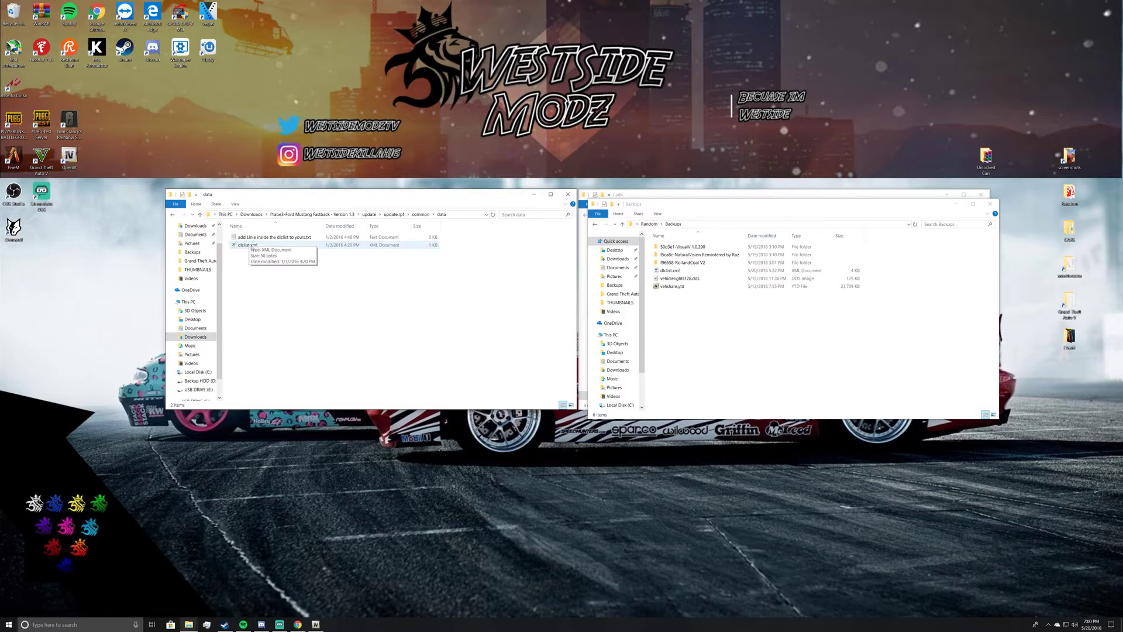
double_click(251, 237)
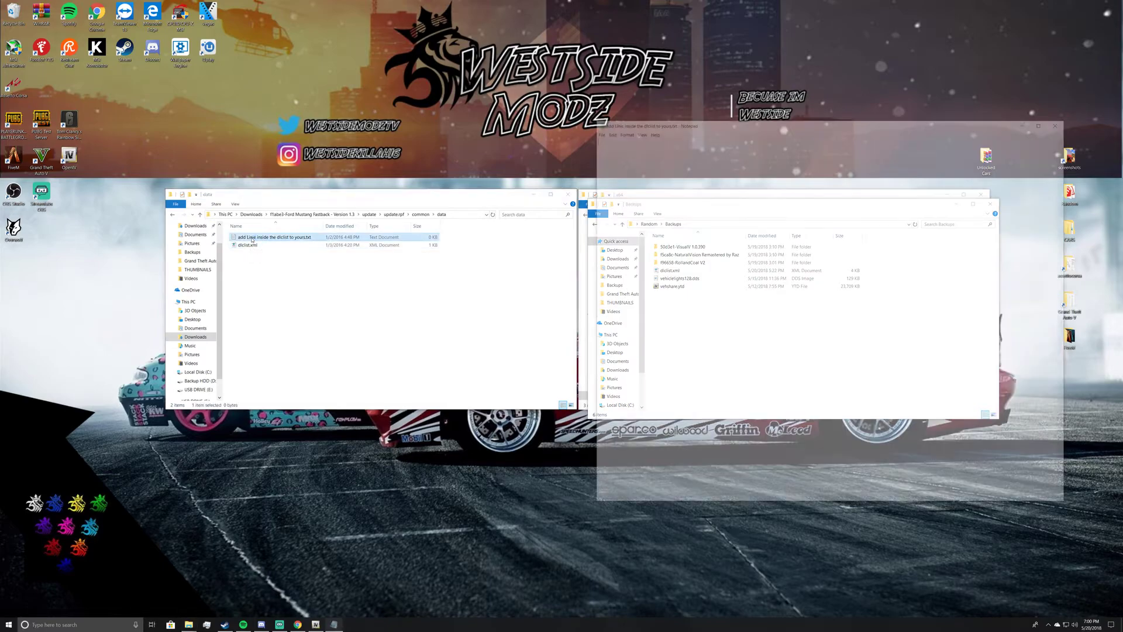
left_click(1063, 120)
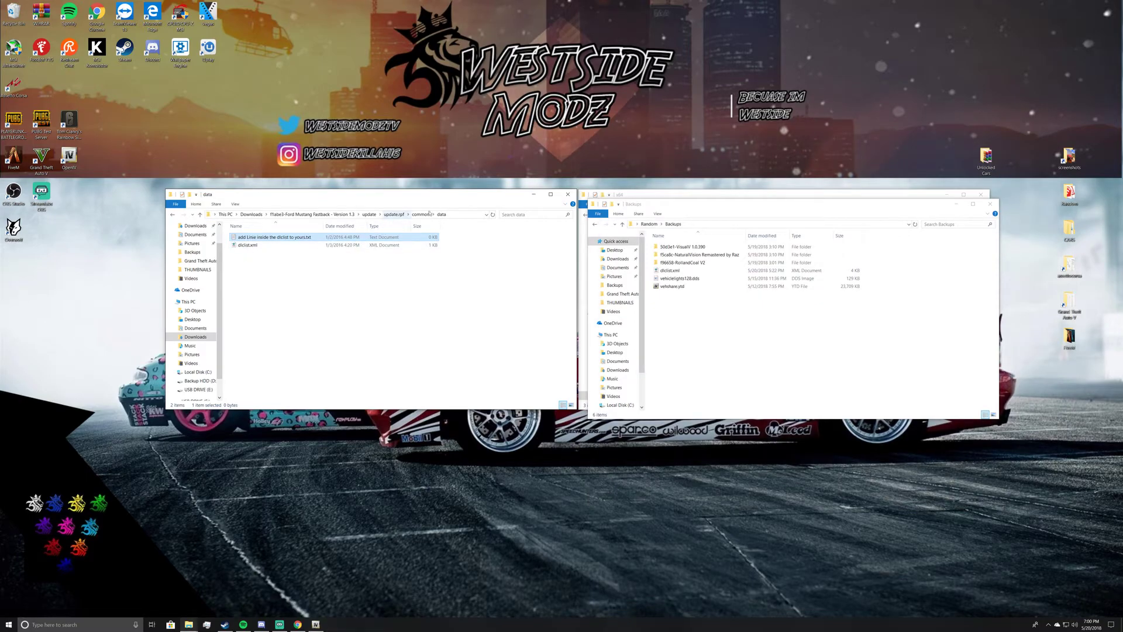
Open the mod's dlclist.xml in Notepad, highlight the <Item>dlcpacks:\fastback\</Item> line, and close the file and the mod folder window
right_click(247, 245)
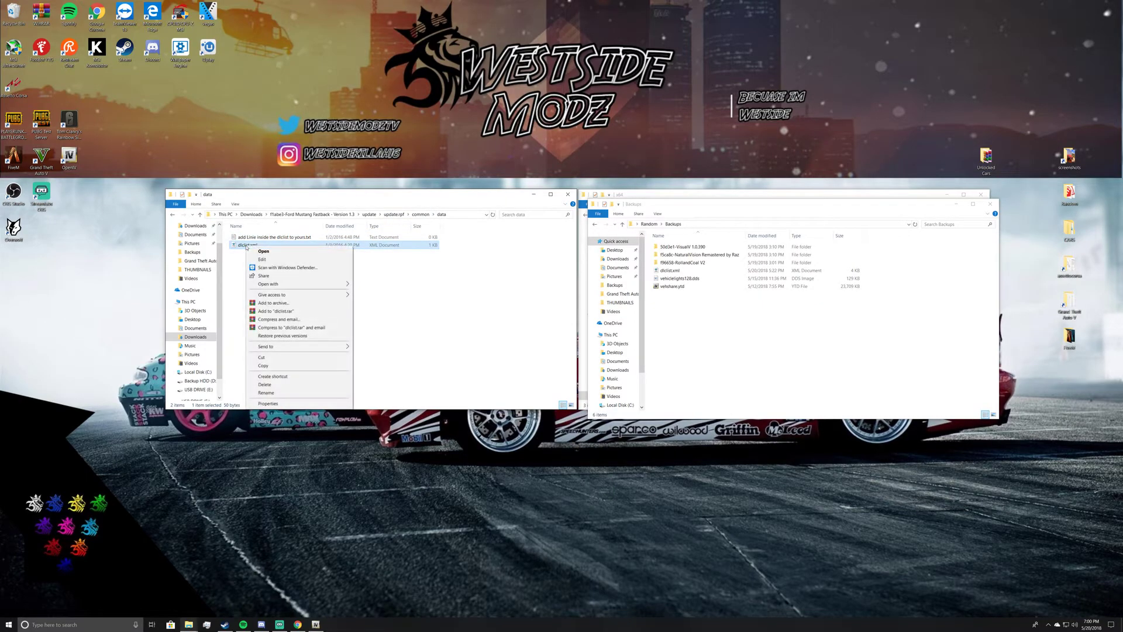
mouse_move(287, 284)
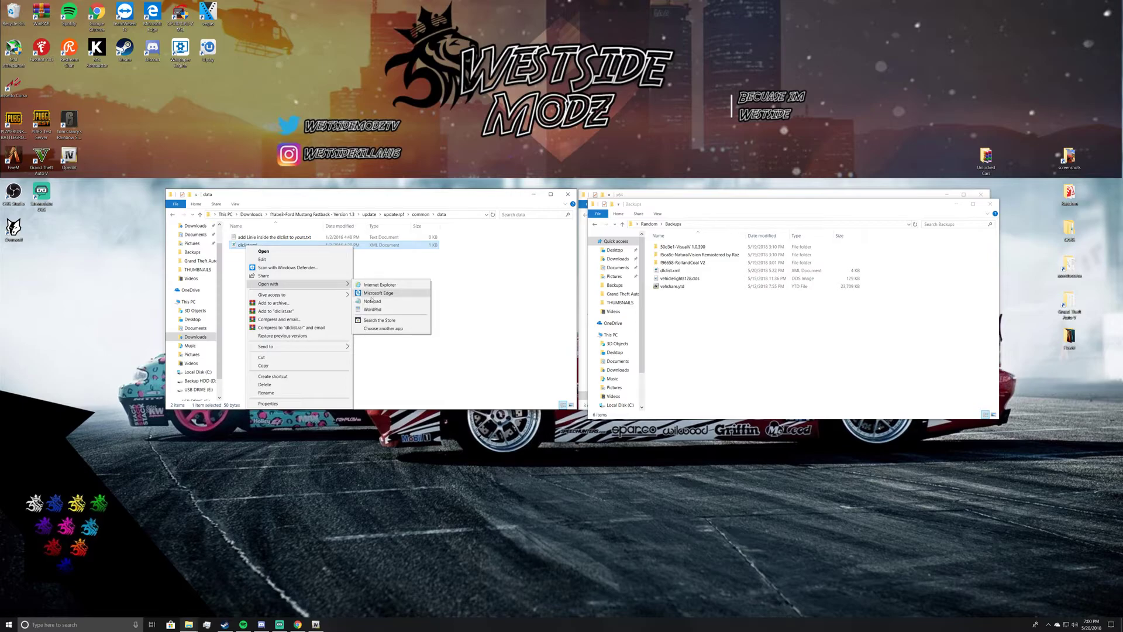
left_click(372, 301)
left_click_drag(674, 123, 526, 187)
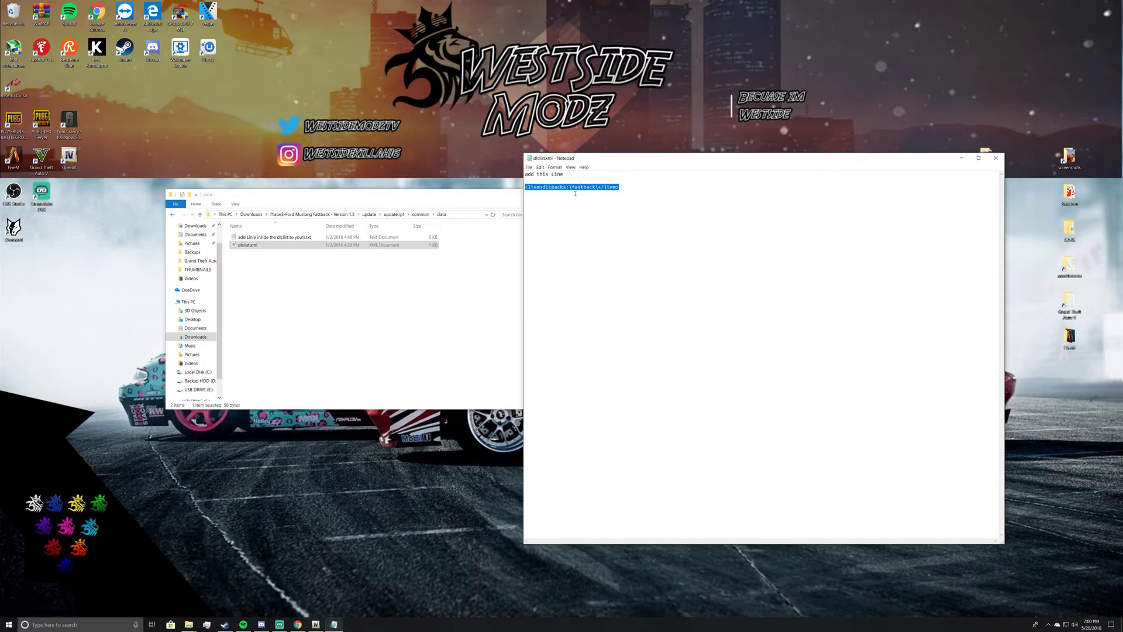
left_click(995, 157)
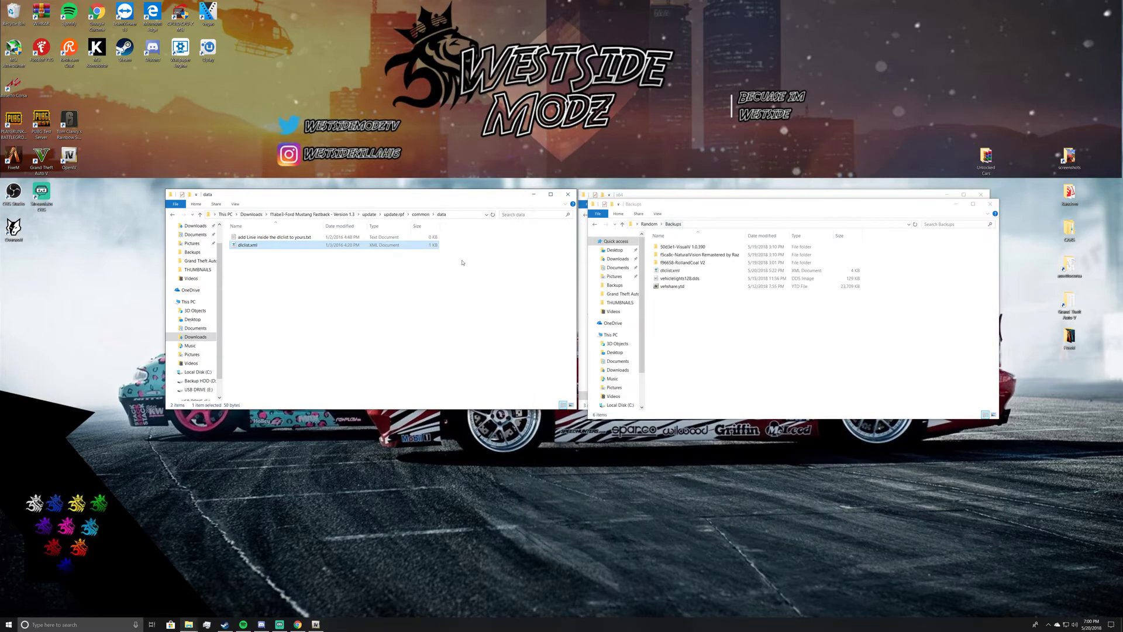
left_click(569, 196)
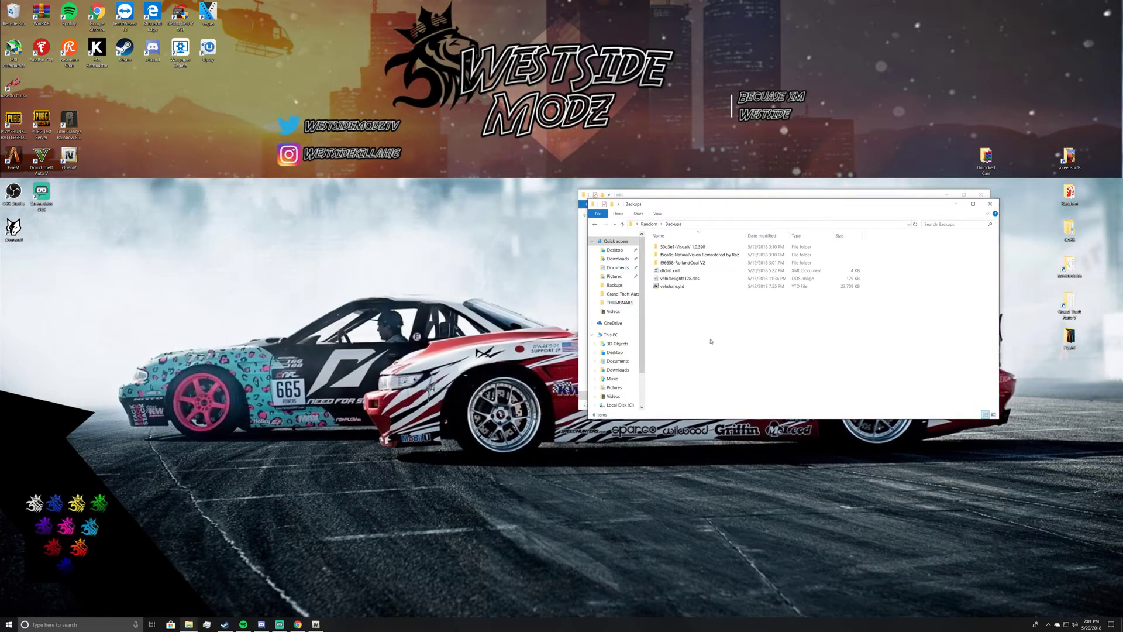
Open the dlclist.xml from the Backups folder in Notepad and review its entries down to the last dlcpacks item
right_click(668, 272)
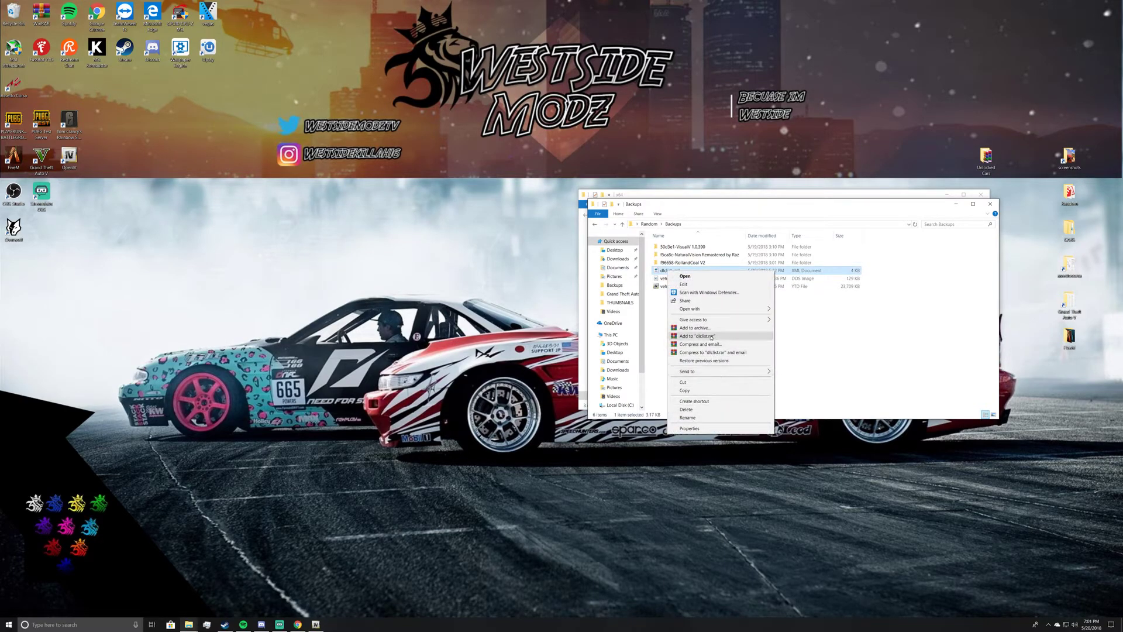
mouse_move(761, 309)
left_click(791, 325)
scroll(684, 382, "down", 10)
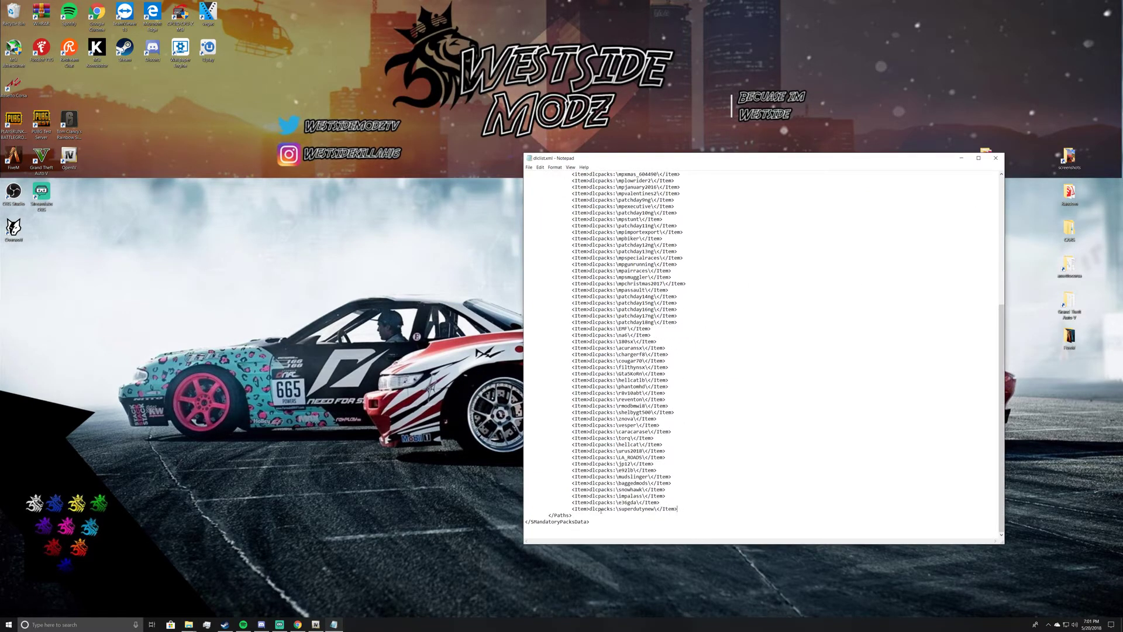
scroll(670, 489, "up", 4)
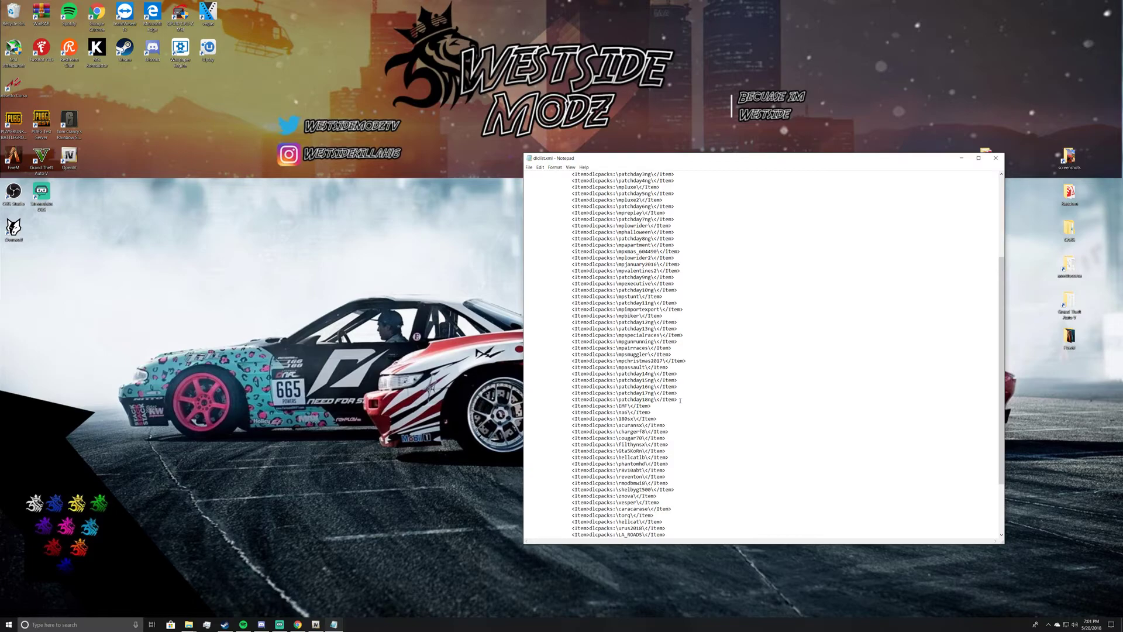
scroll(681, 401, "down", 4)
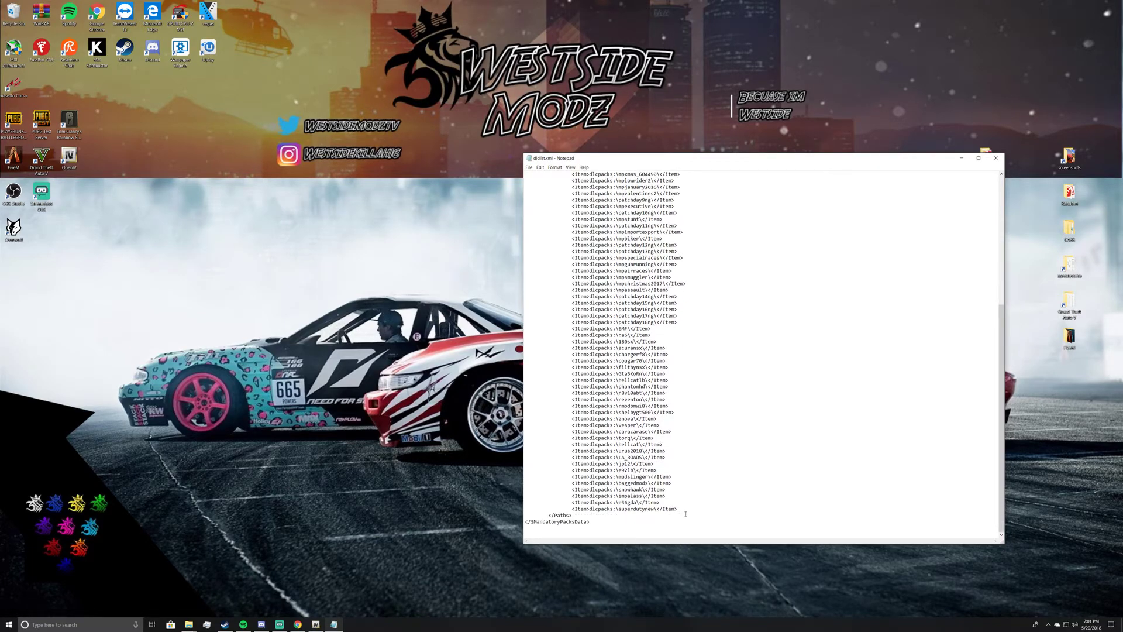
Add the line <Item>dlcpacks:\fastback\</Item> after the superdutynew entry in dlclist.xml, save the file and close it
key("Return")
type("<Item>dlcpacks:\\fastback\\</Item>")
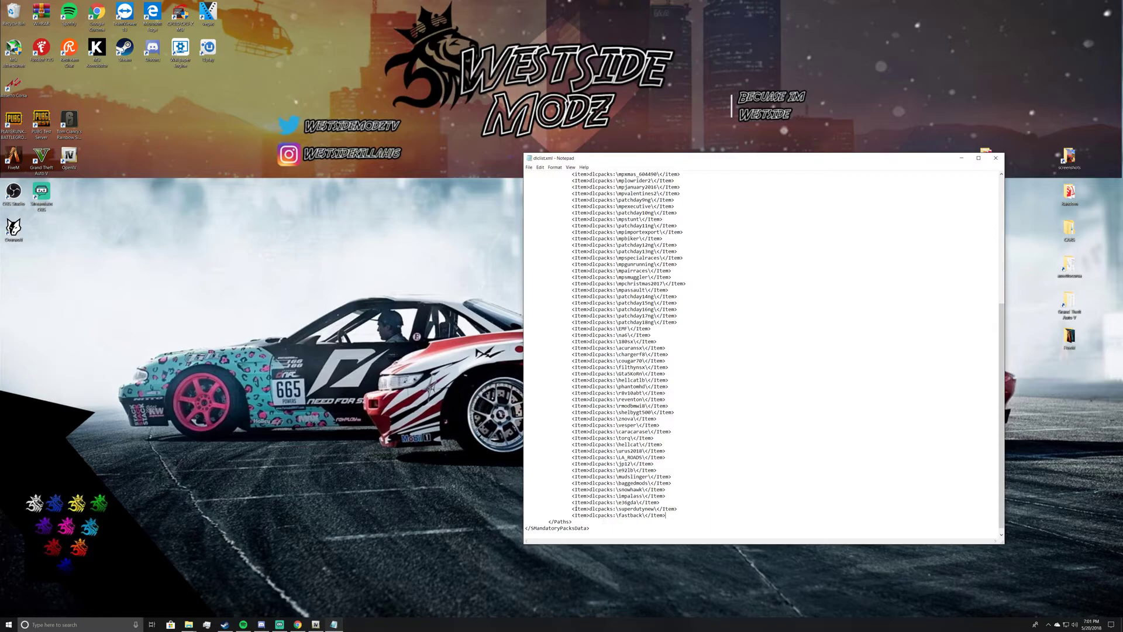
left_click(528, 168)
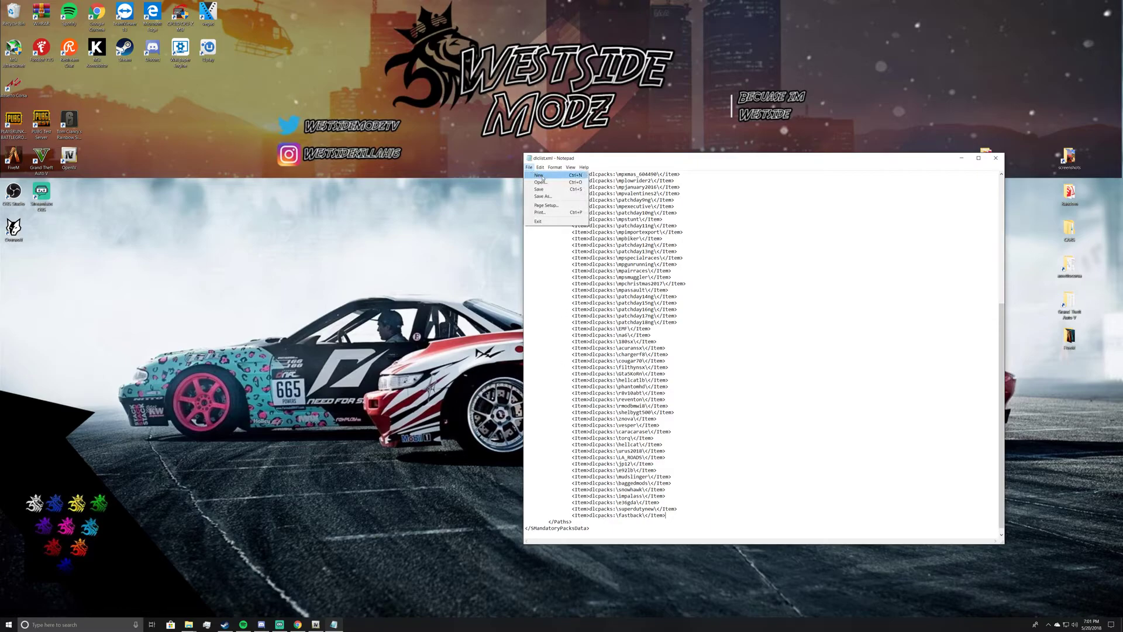
left_click(539, 189)
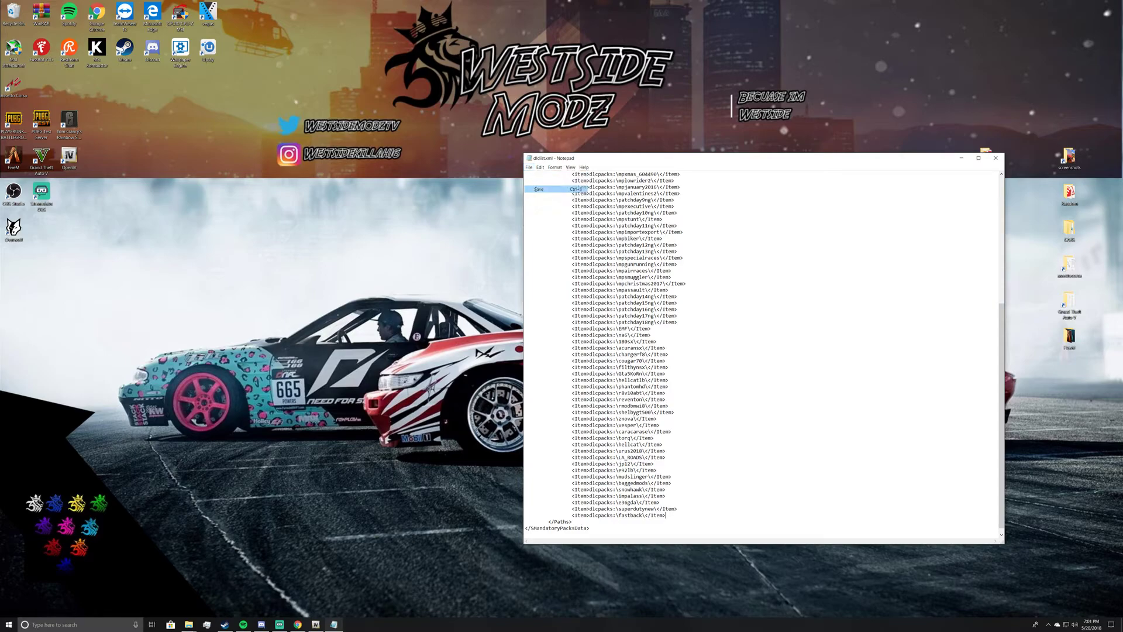
left_click(996, 158)
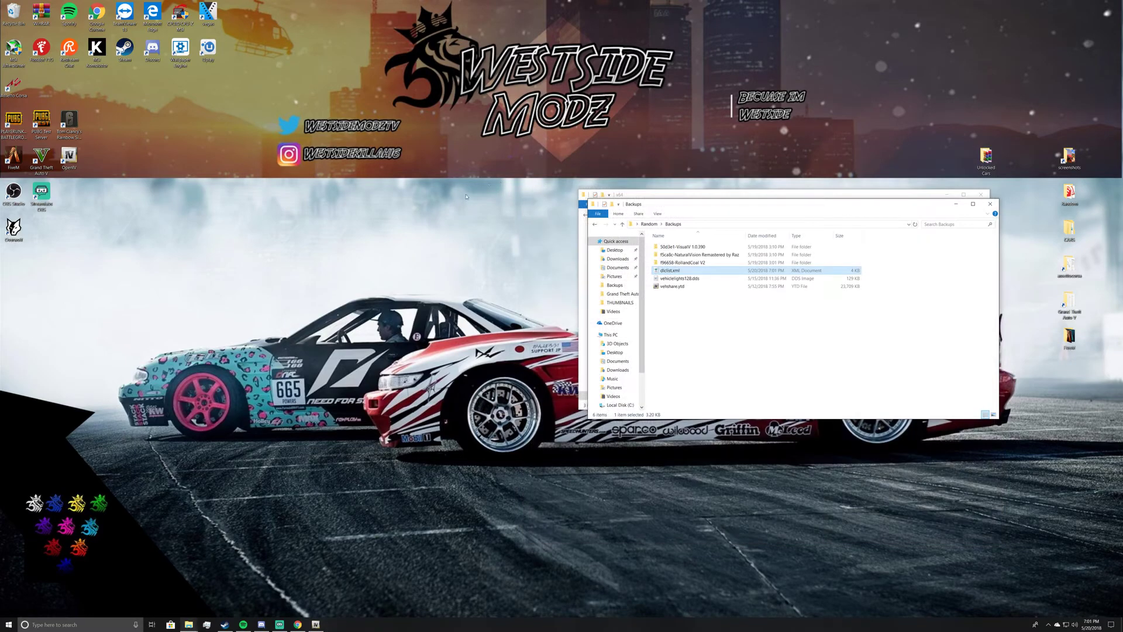
Turn on edit mode in OpenIV and replace dlclist.xml in update.rpf\common\data with the edited Backups copy, then clear away the folder windows
left_click(315, 624)
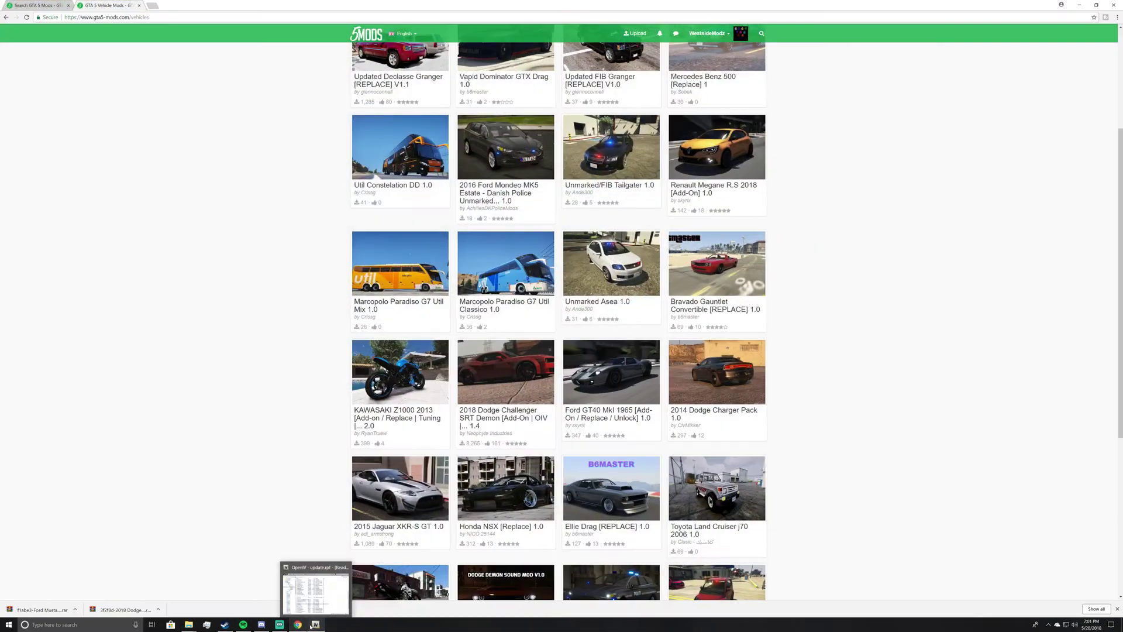
left_click(1061, 4)
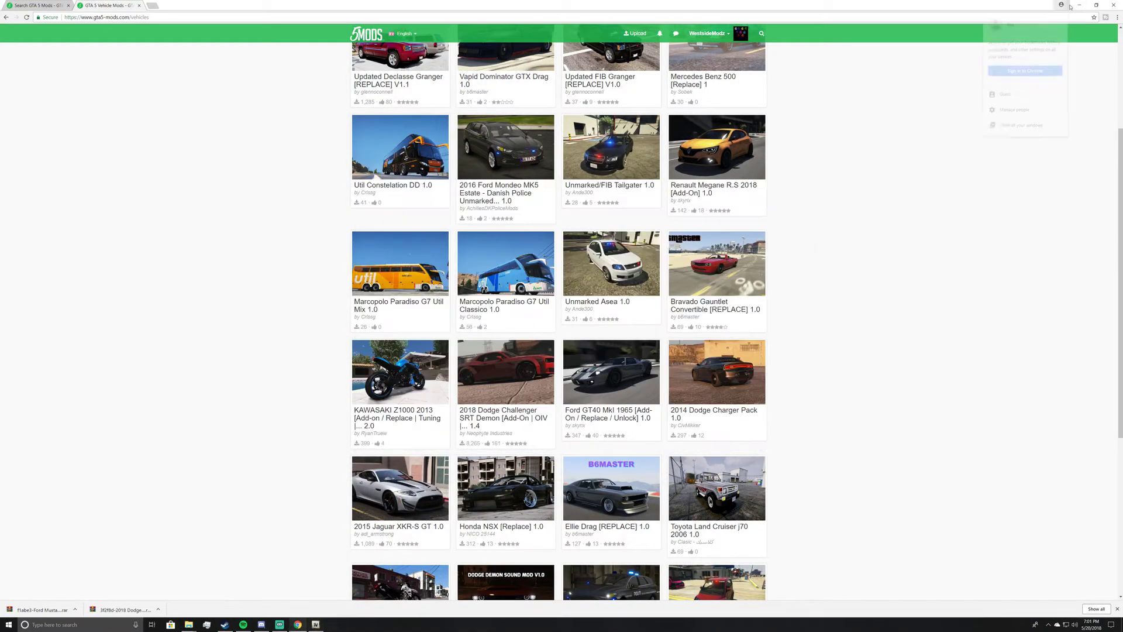
left_click(1079, 4)
left_click_drag(585, 186, 349, 171)
left_click(427, 184)
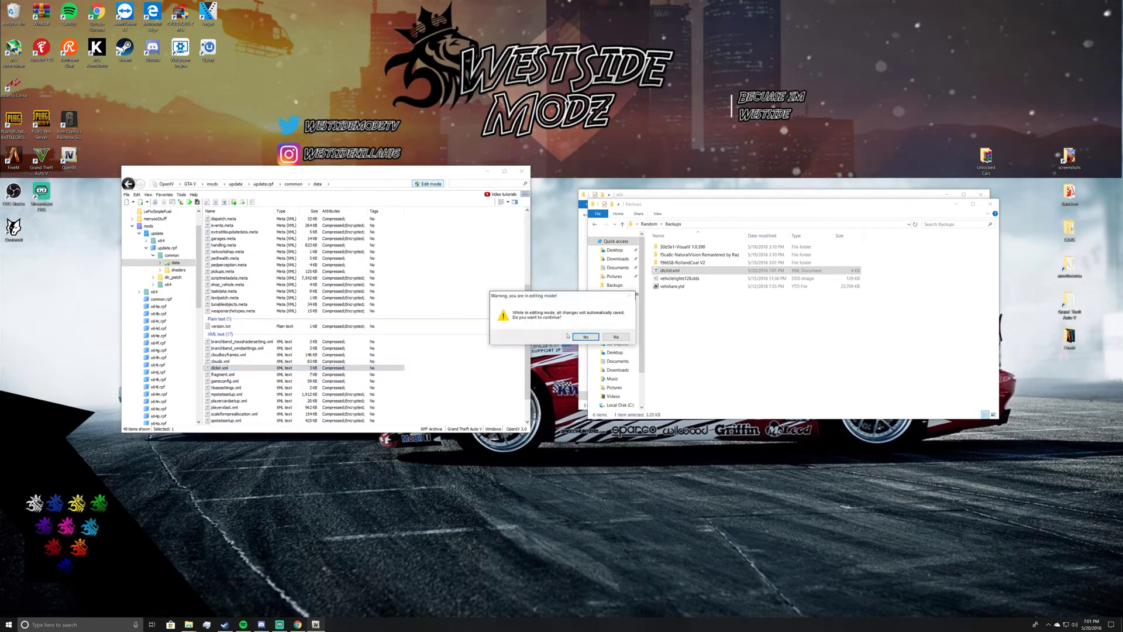
left_click(587, 337)
left_click(682, 273)
left_click_drag(679, 273, 451, 368)
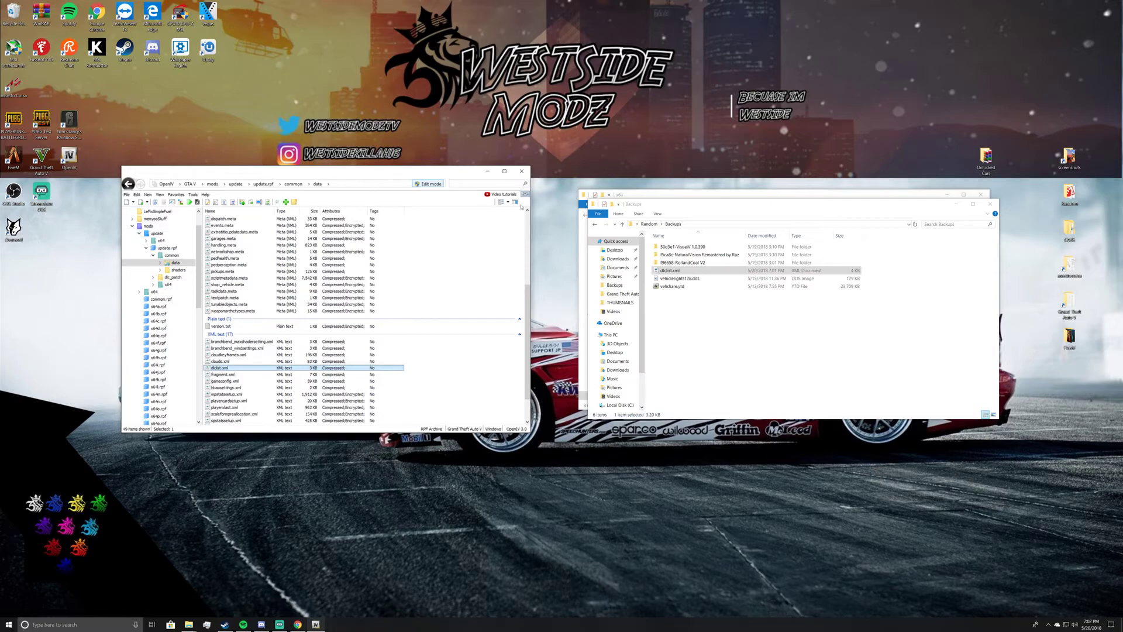
left_click(990, 204)
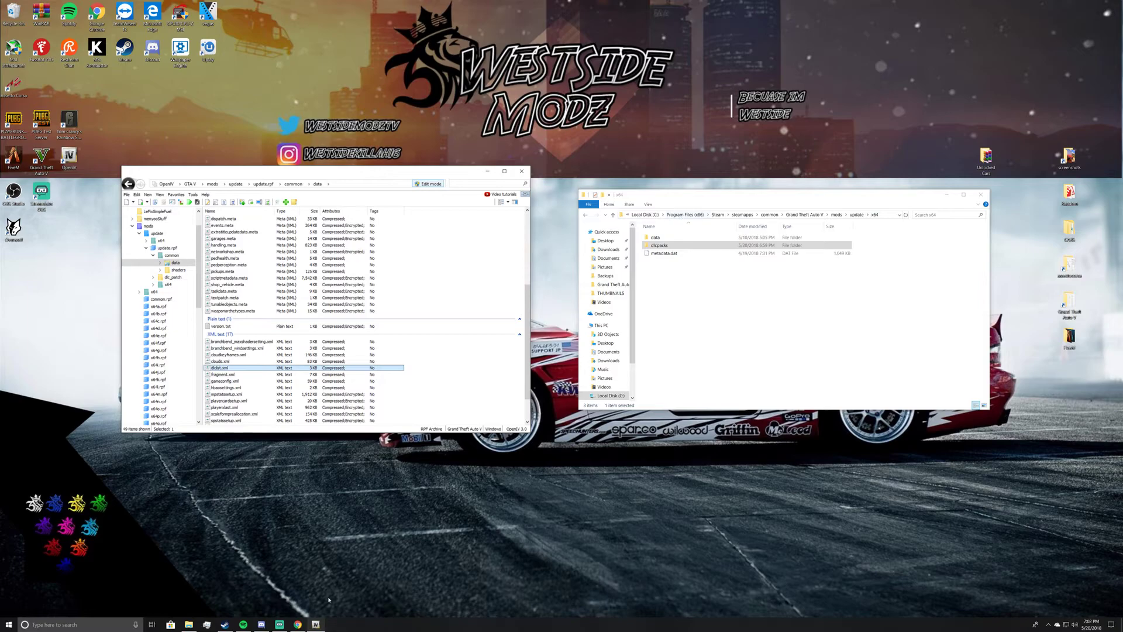
left_click(948, 196)
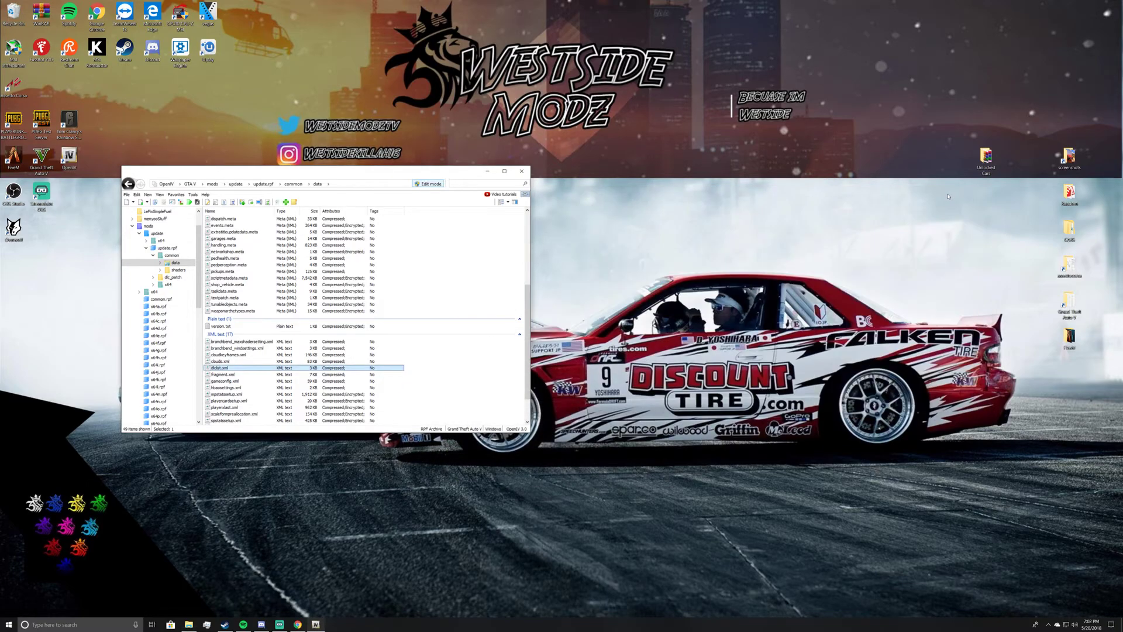
Switch to the GTA5-Mods page in the browser, download the Honda NSX [Replace] 1.0 mod, and minimize the browser
left_click(298, 625)
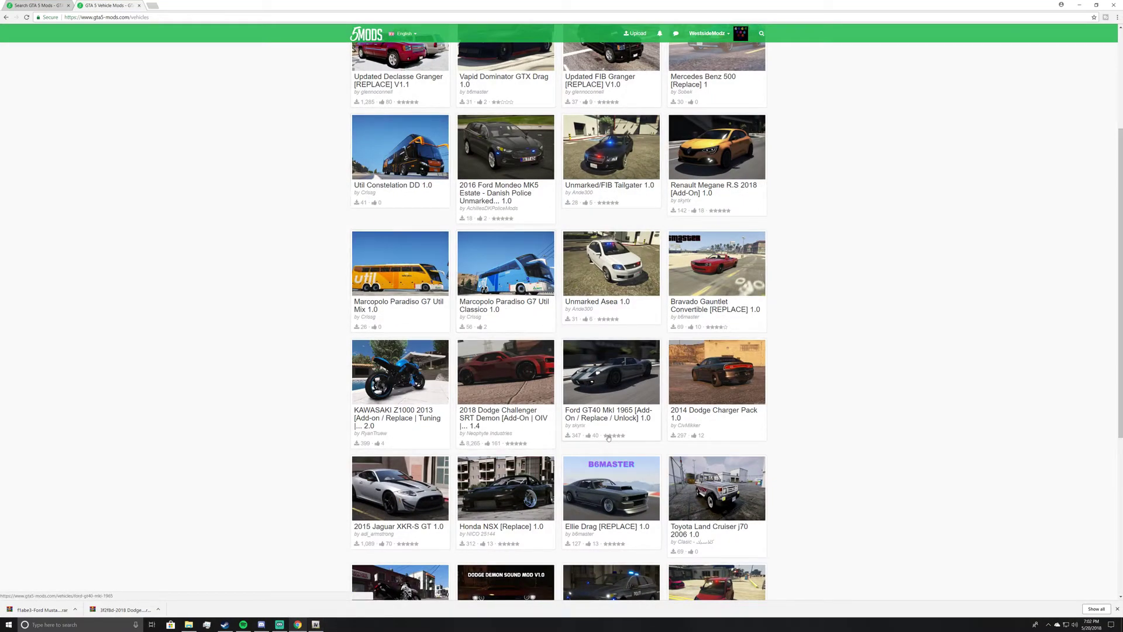
scroll(585, 409, "up", 1)
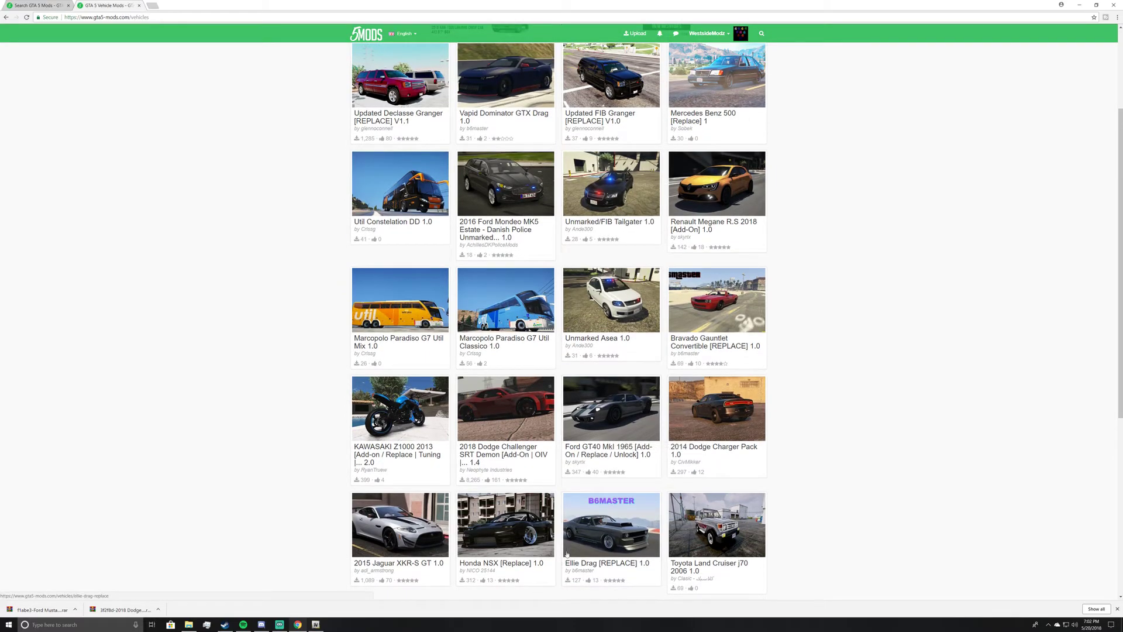
right_click(510, 532)
left_click(527, 433)
left_click(178, 5)
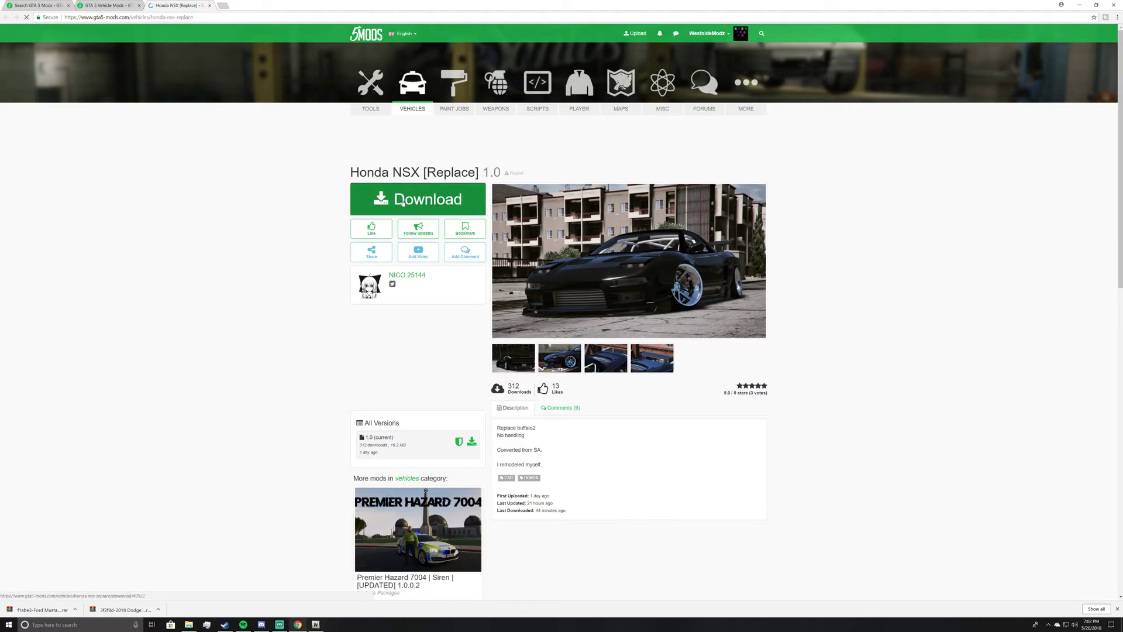
left_click(402, 203)
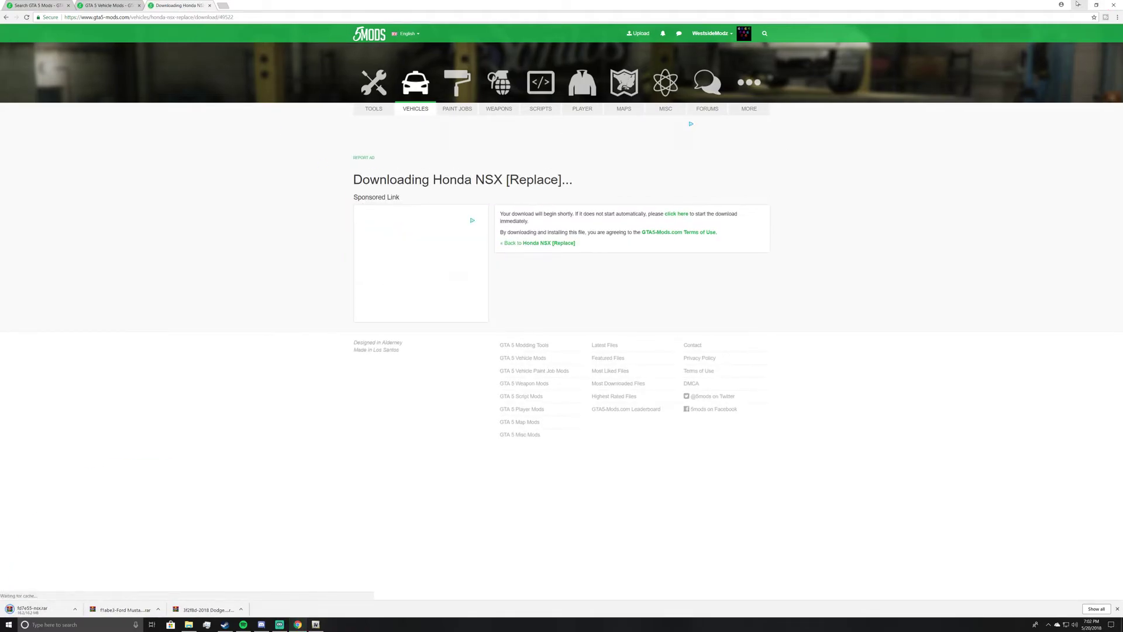
left_click(1078, 4)
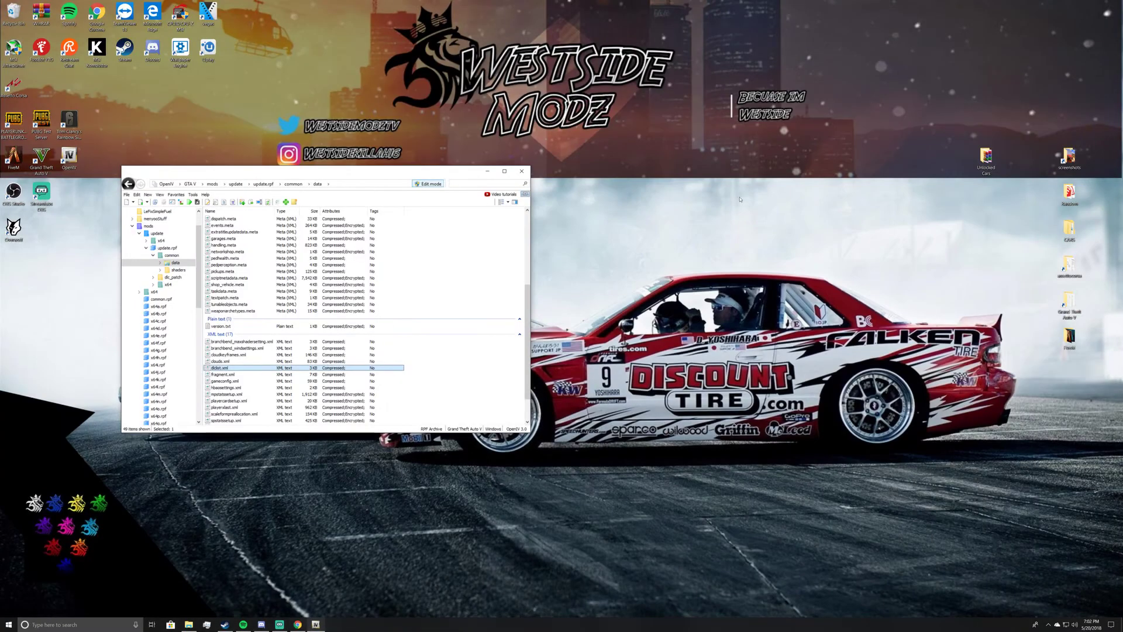
Extract the downloaded NSX archive into its own folder in Downloads and open the nsx folder inside it
left_click(188, 625)
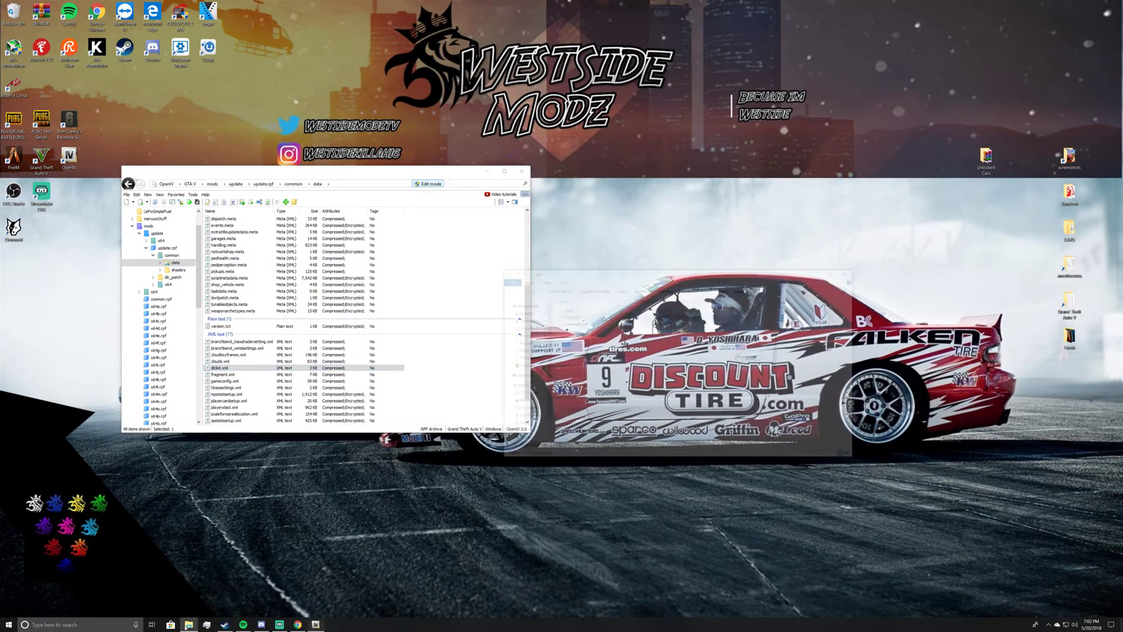
left_click(609, 249)
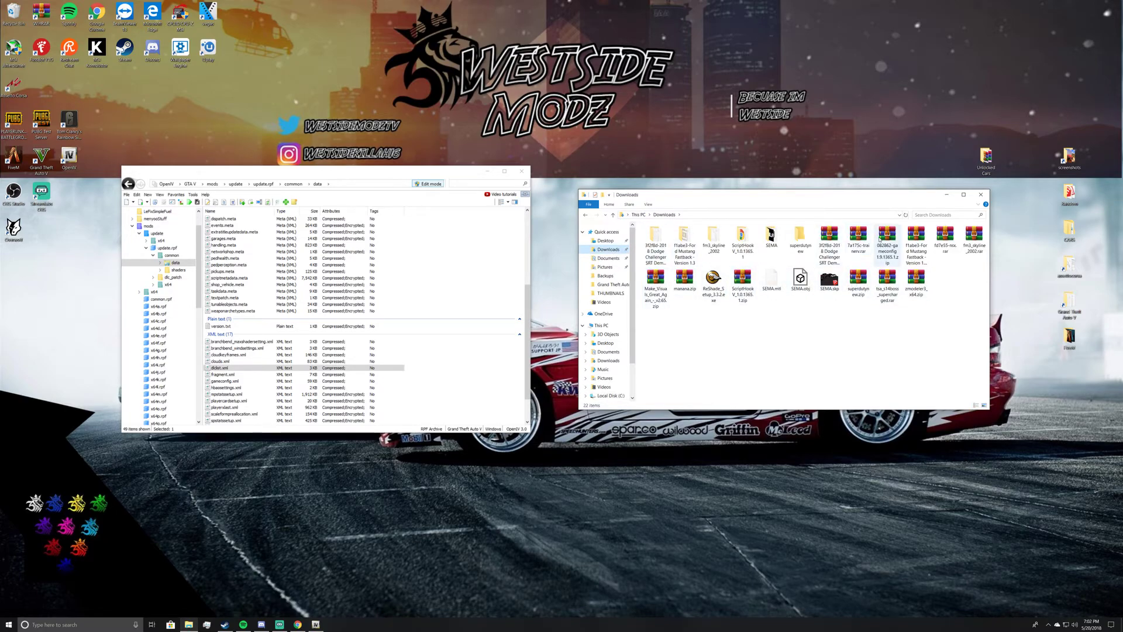
left_click(942, 237)
right_click(942, 237)
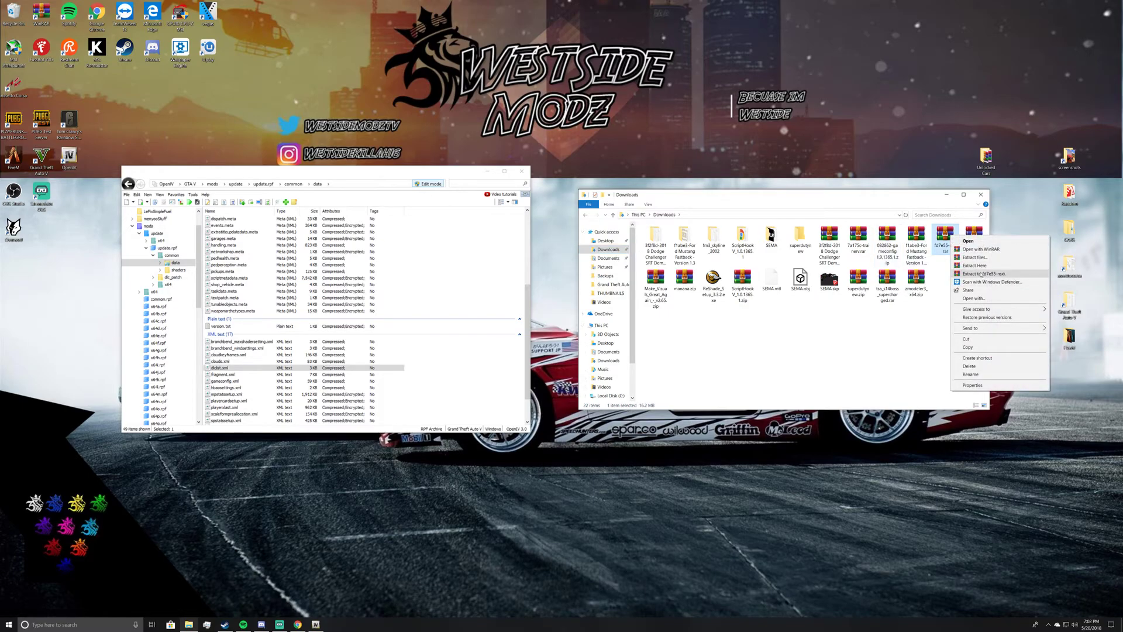
left_click(982, 274)
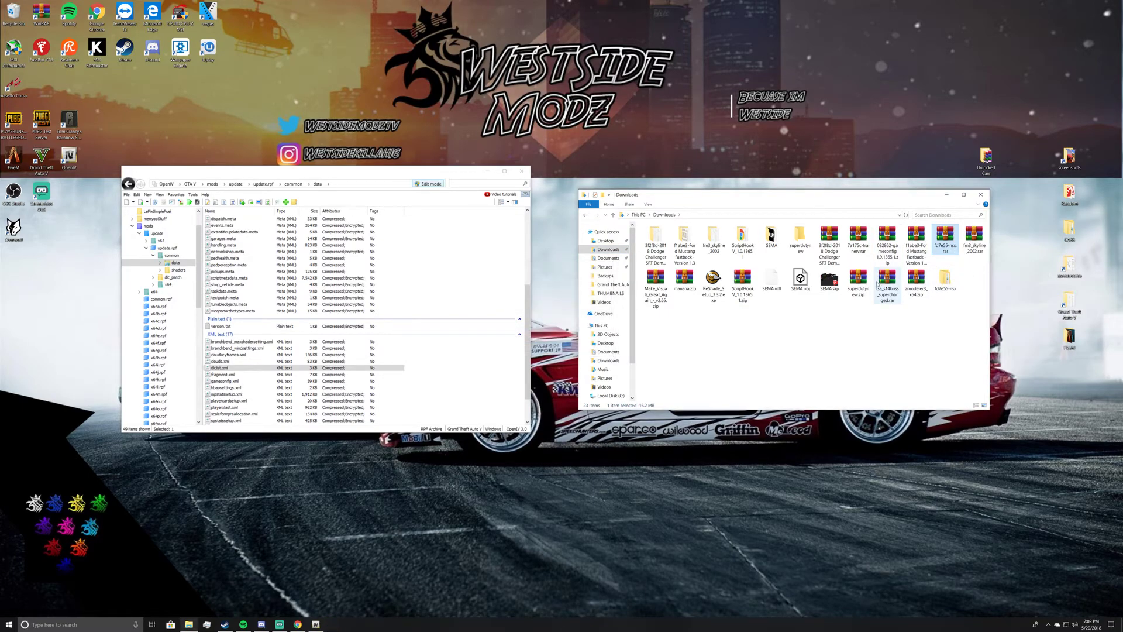
double_click(945, 281)
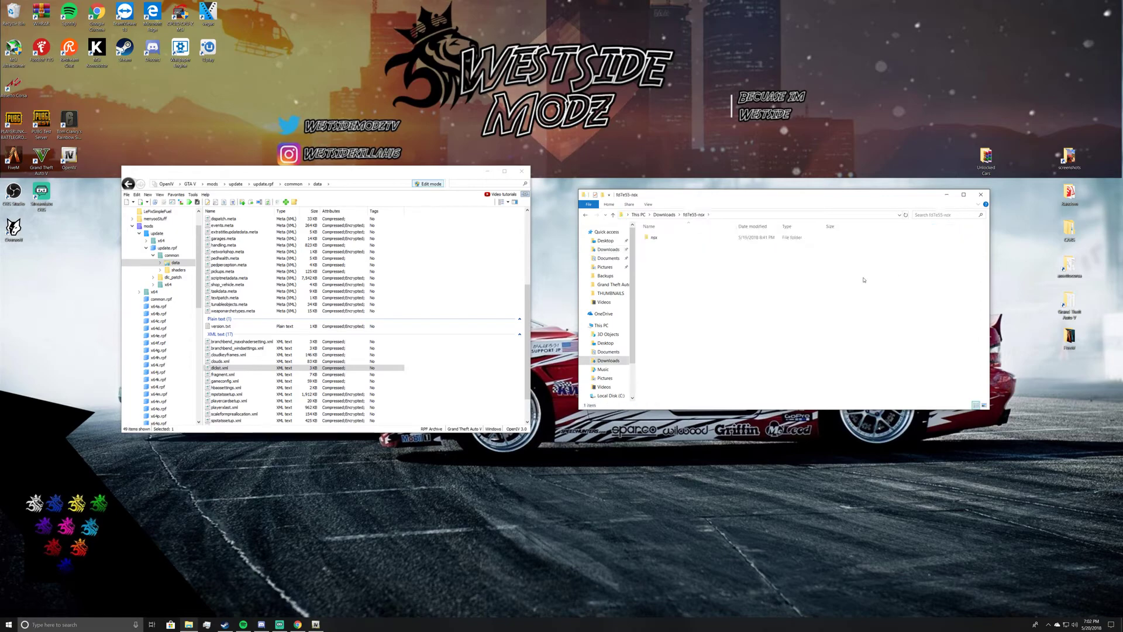
double_click(683, 237)
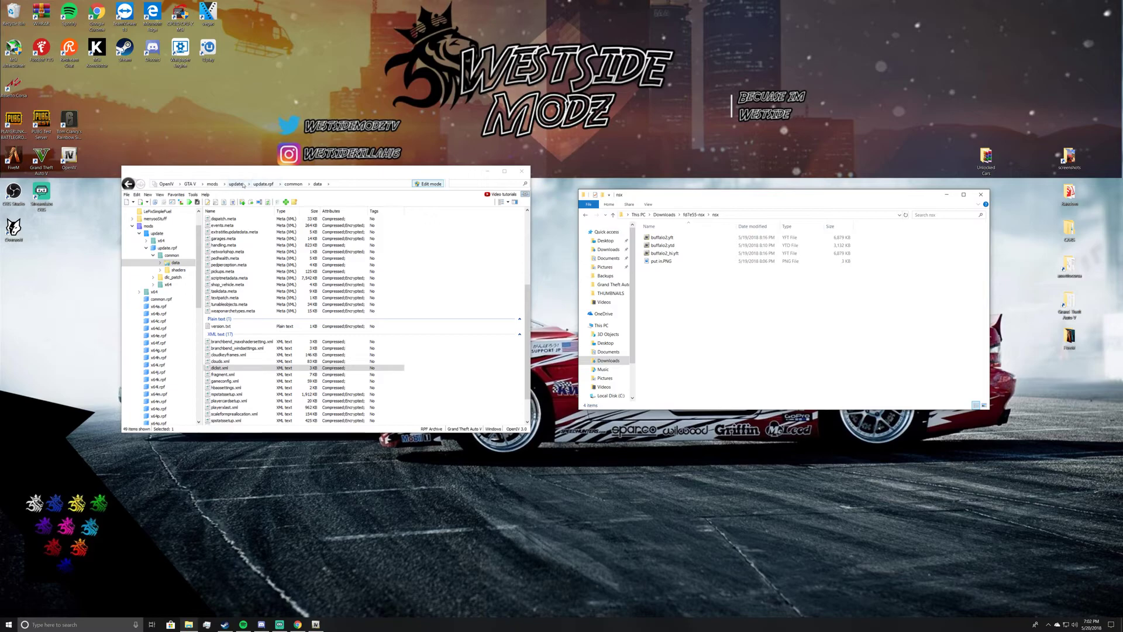
Open mods\update\x64\dlcpacks\EMF\dlc.rpf\x64\vehicles.rpf in OpenIV
left_click(235, 184)
double_click(217, 227)
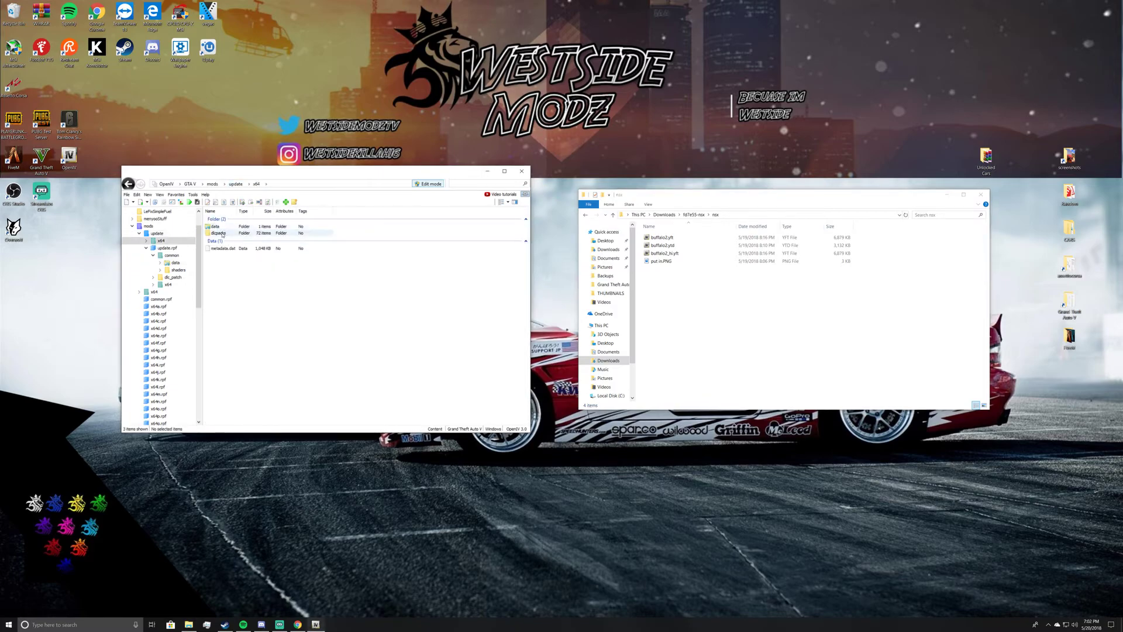
double_click(217, 233)
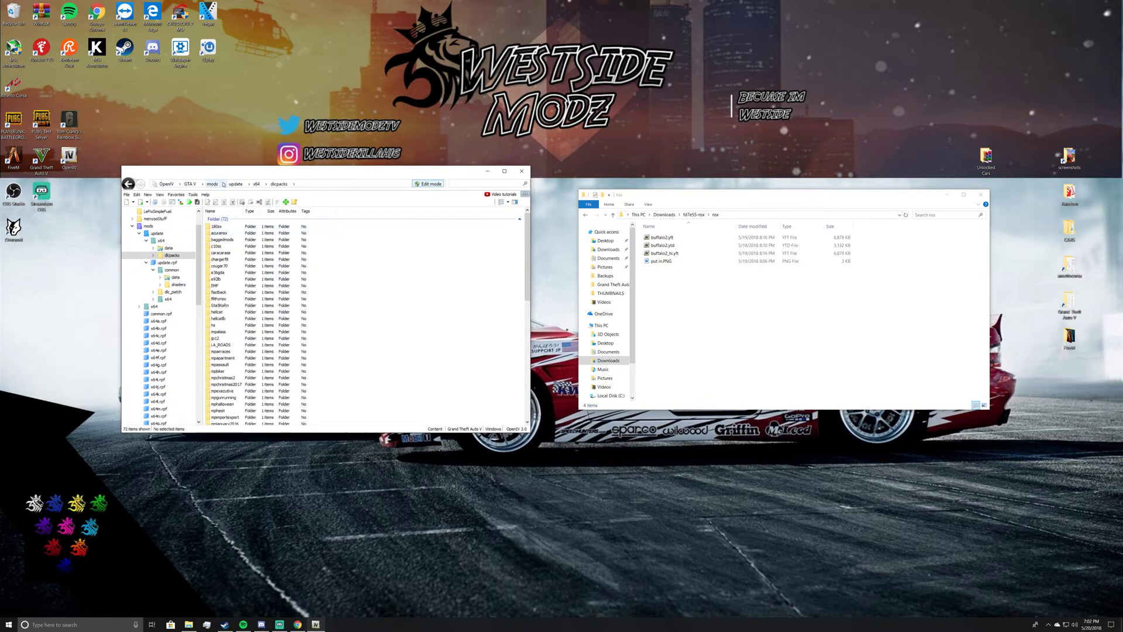
scroll(258, 266, "down", 4)
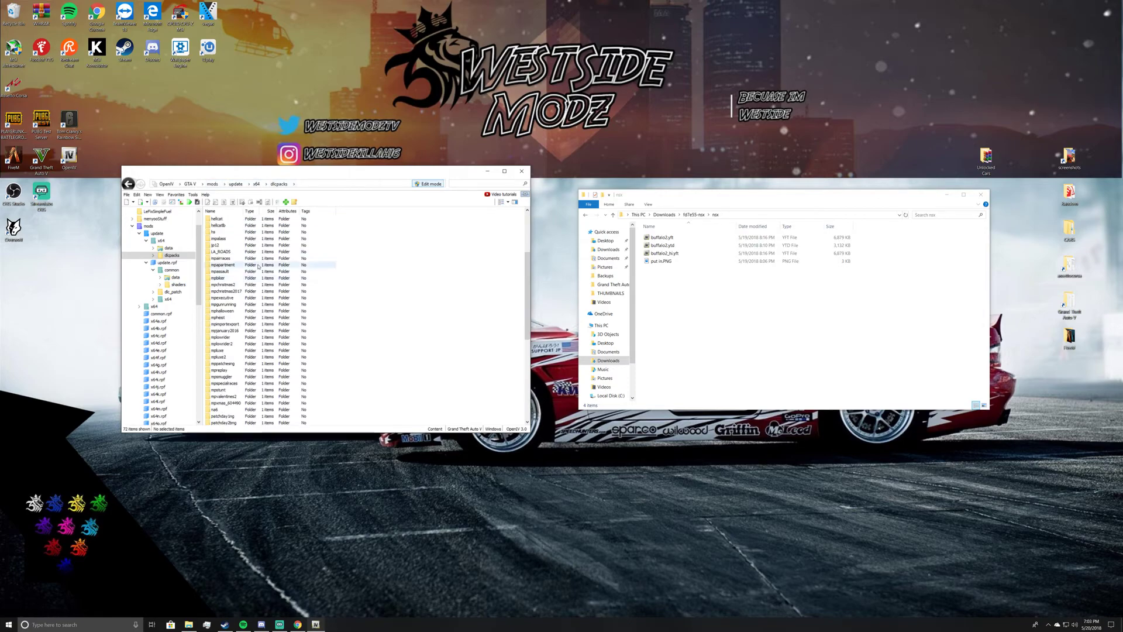
scroll(258, 267, "up", 5)
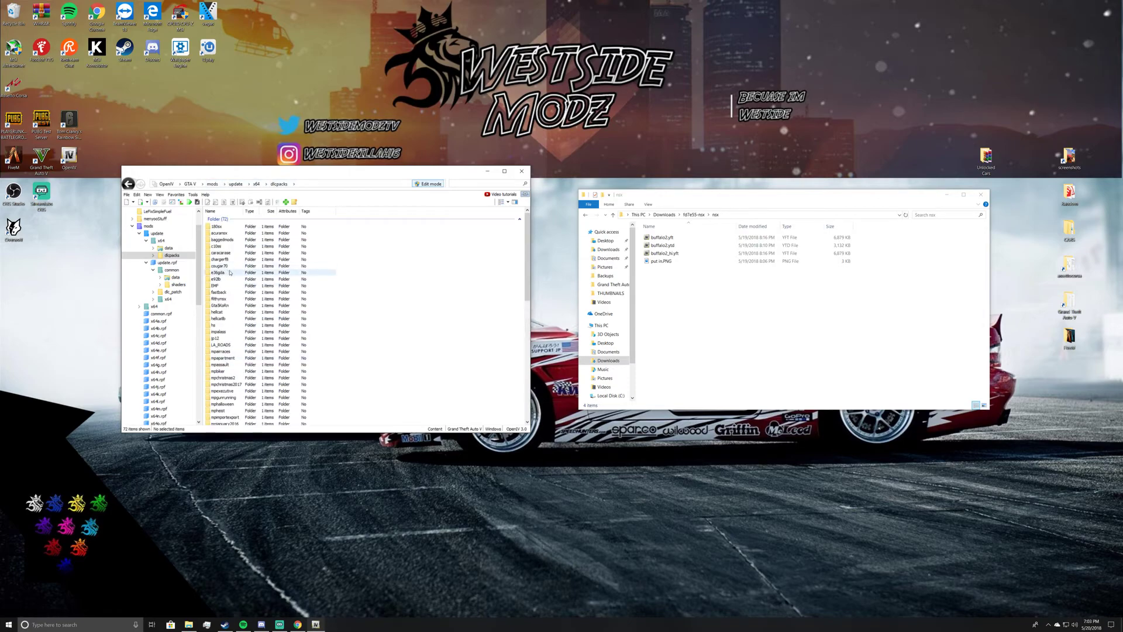
double_click(222, 286)
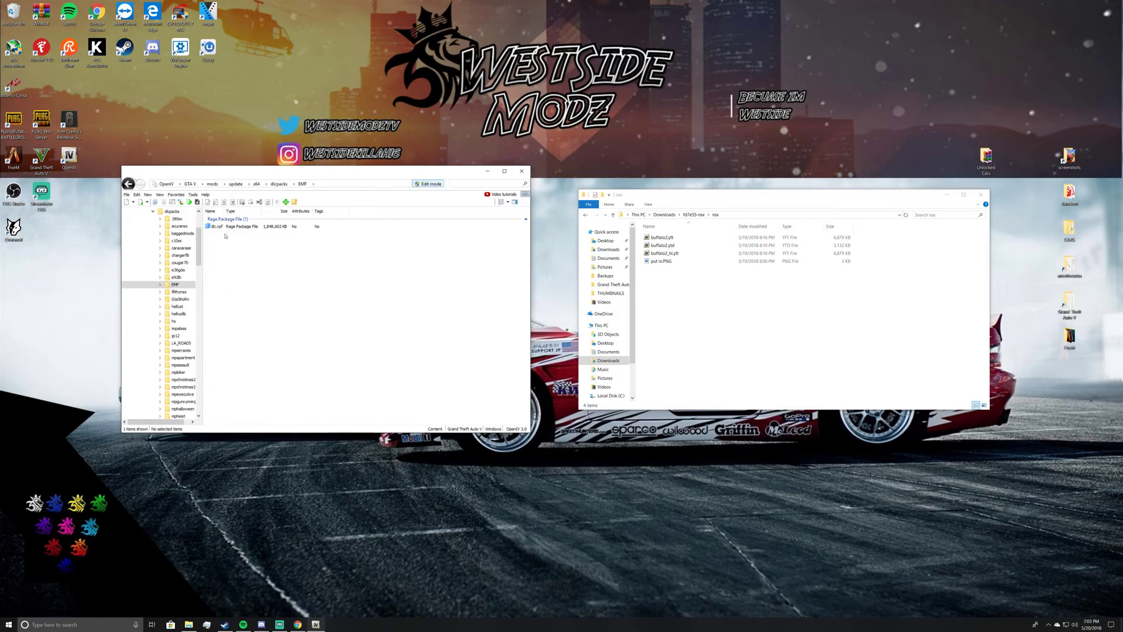
double_click(218, 226)
double_click(217, 227)
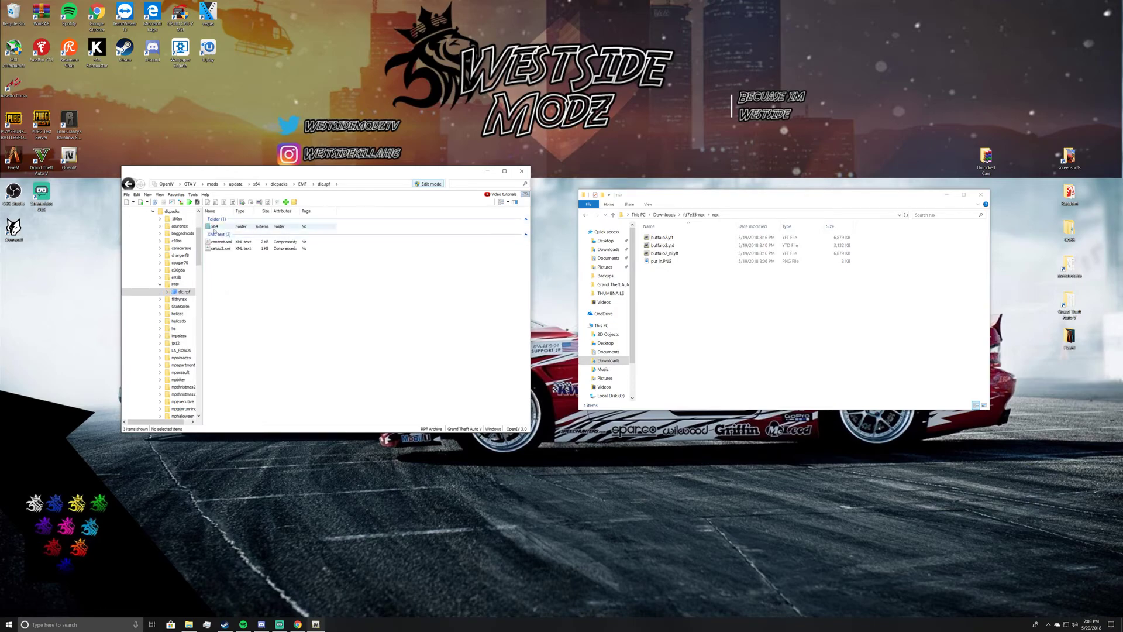
double_click(223, 241)
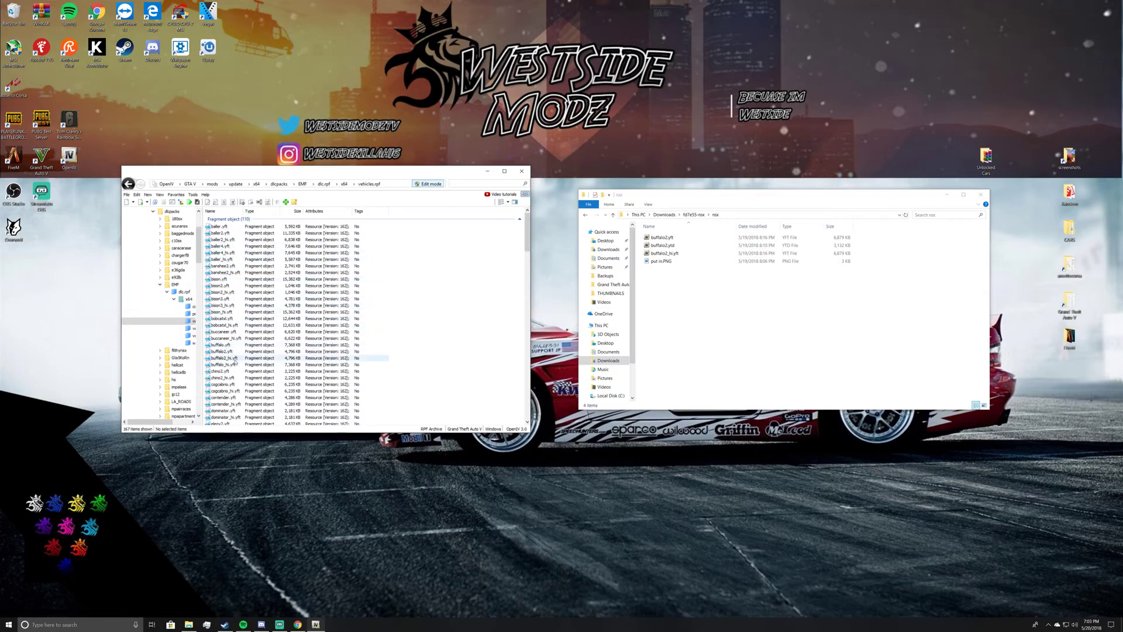
Locate buffalo2.yft in vehicles.rpf, compare it with the NSX mod's files, and look through the other vehicle files
left_click(233, 351)
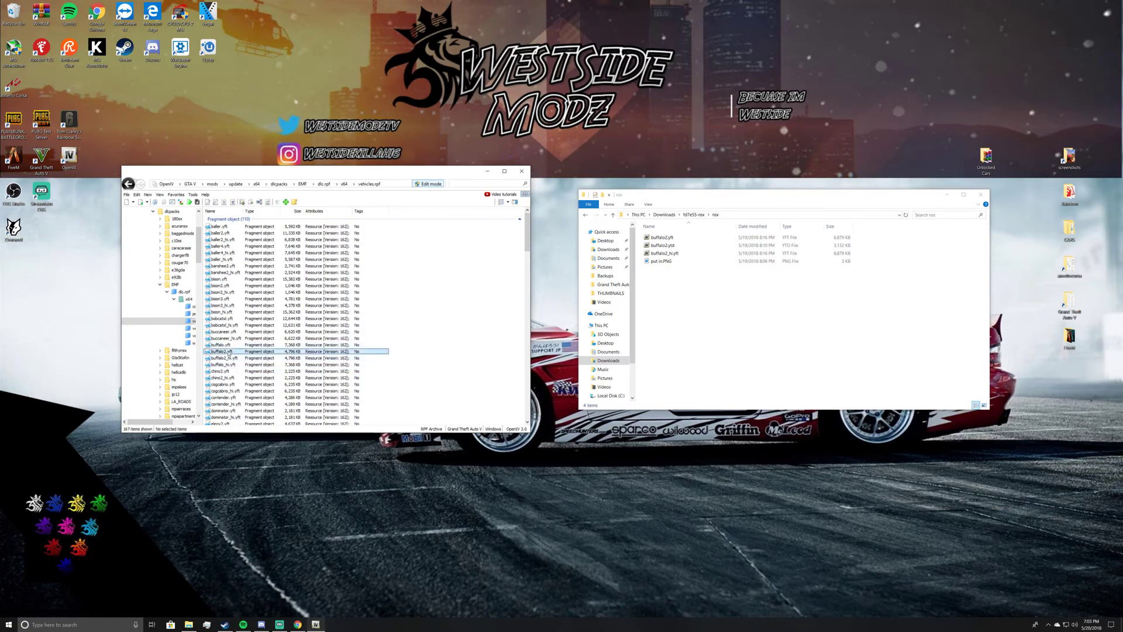
double_click(229, 351)
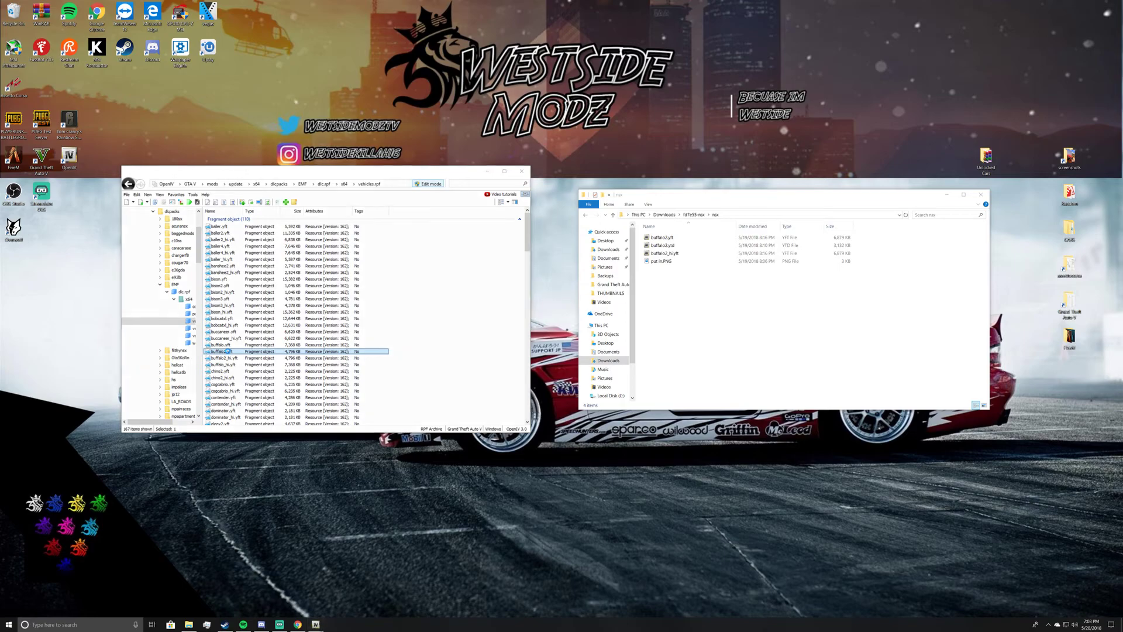
left_click_drag(348, 368, 328, 310)
left_click(551, 167)
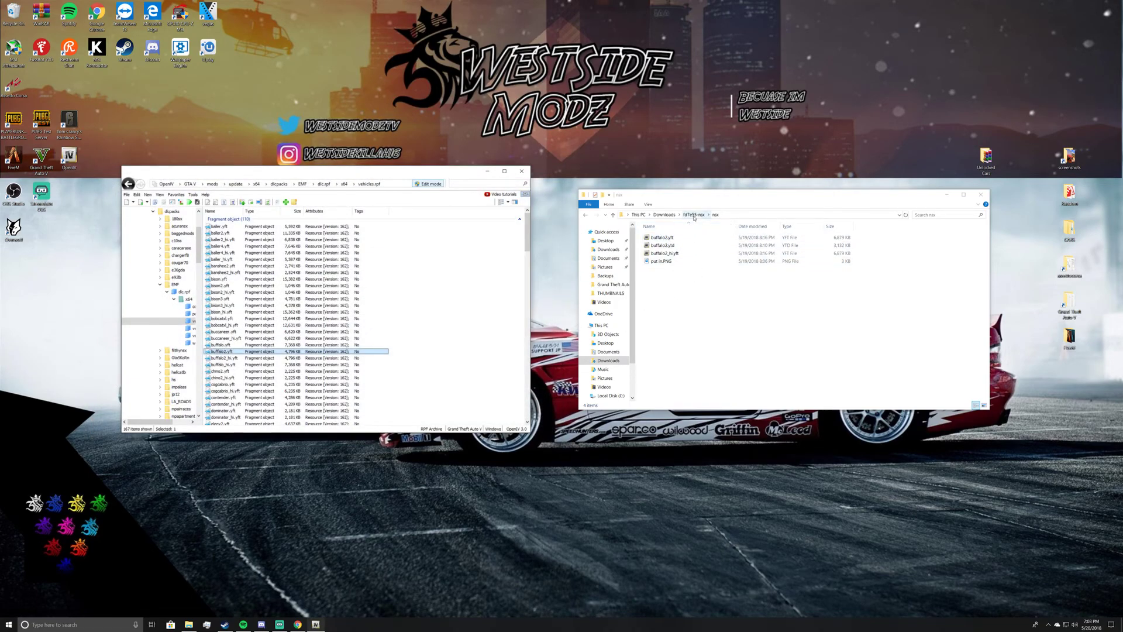
scroll(315, 326, "down", 7)
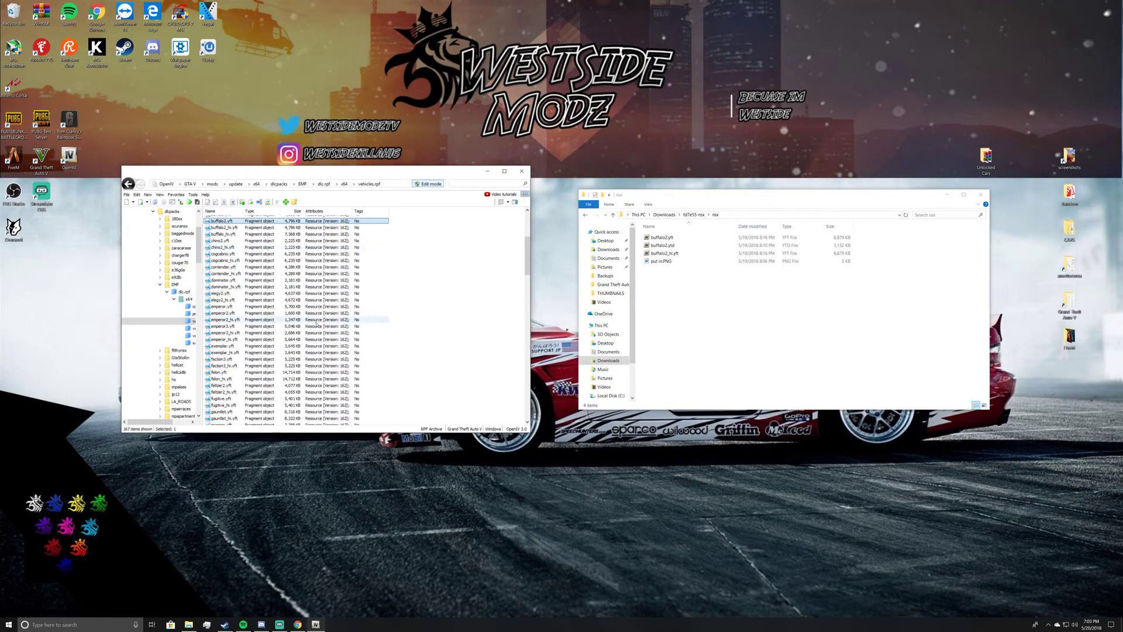
Rename buffalo2.yft to alpha.yft and buffalo2.ytd to alpha.ytd in the nsx folder
right_click(666, 239)
left_click(729, 379)
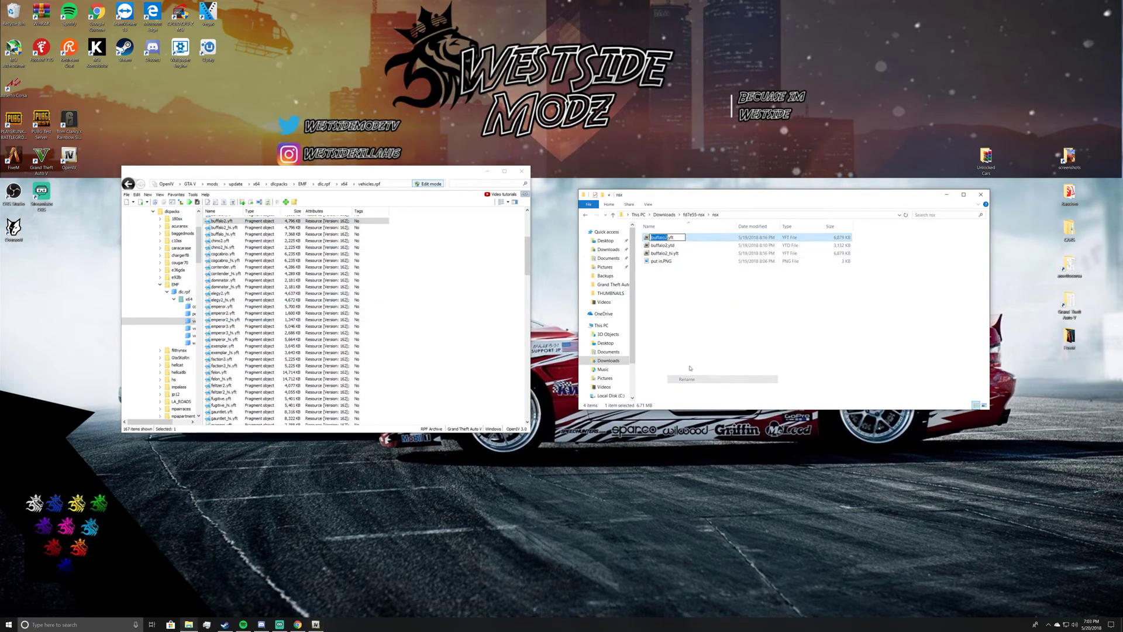
type("a")
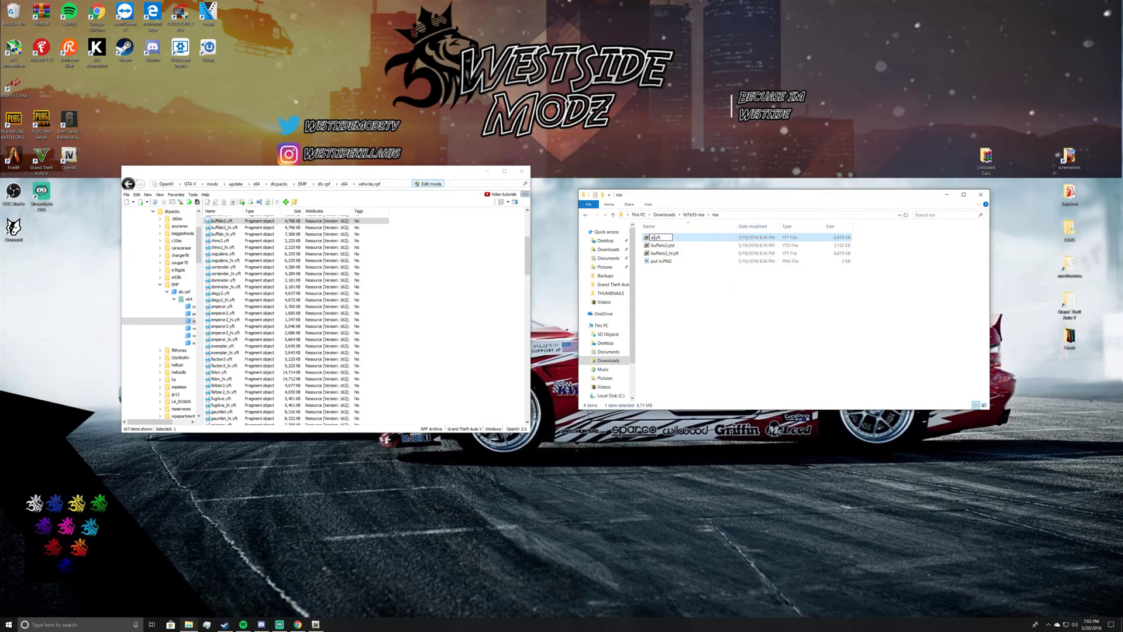
key("Return")
right_click(666, 246)
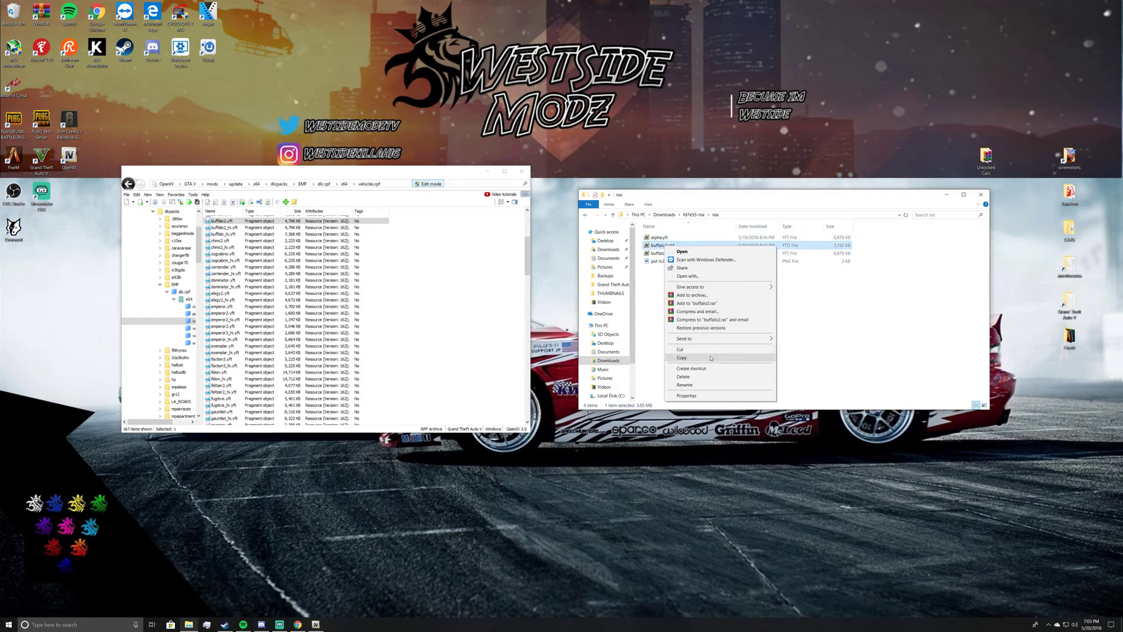
left_click(684, 385)
type("alpha.ytd")
key("Return")
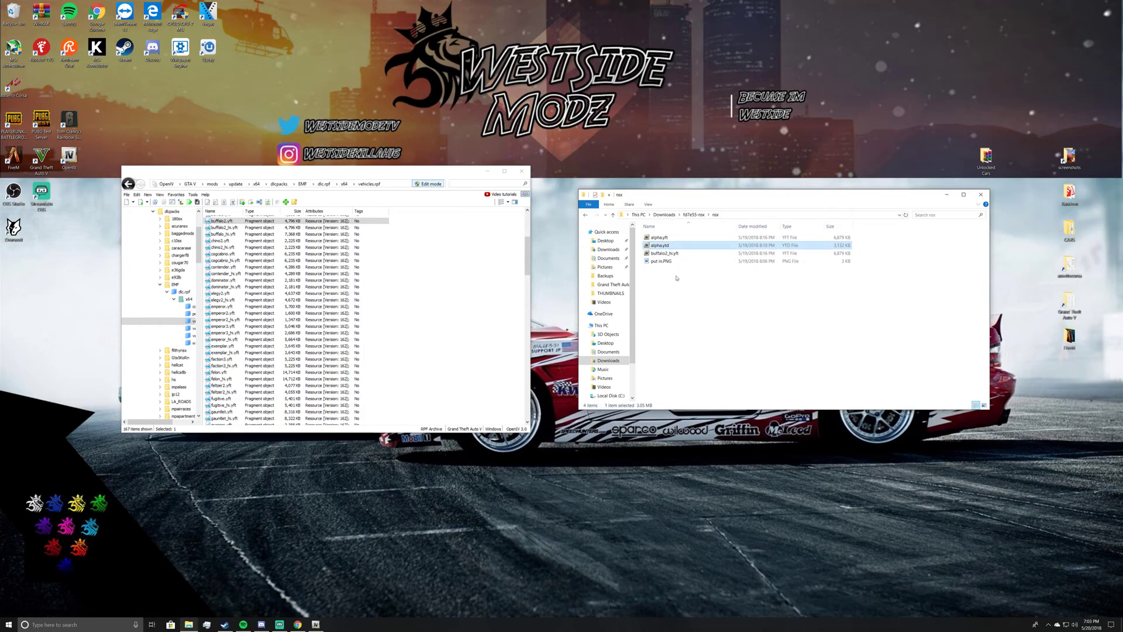
Rename buffalo2_hi.yft to alpha_hi.yft, keeping the _hi suffix
right_click(661, 253)
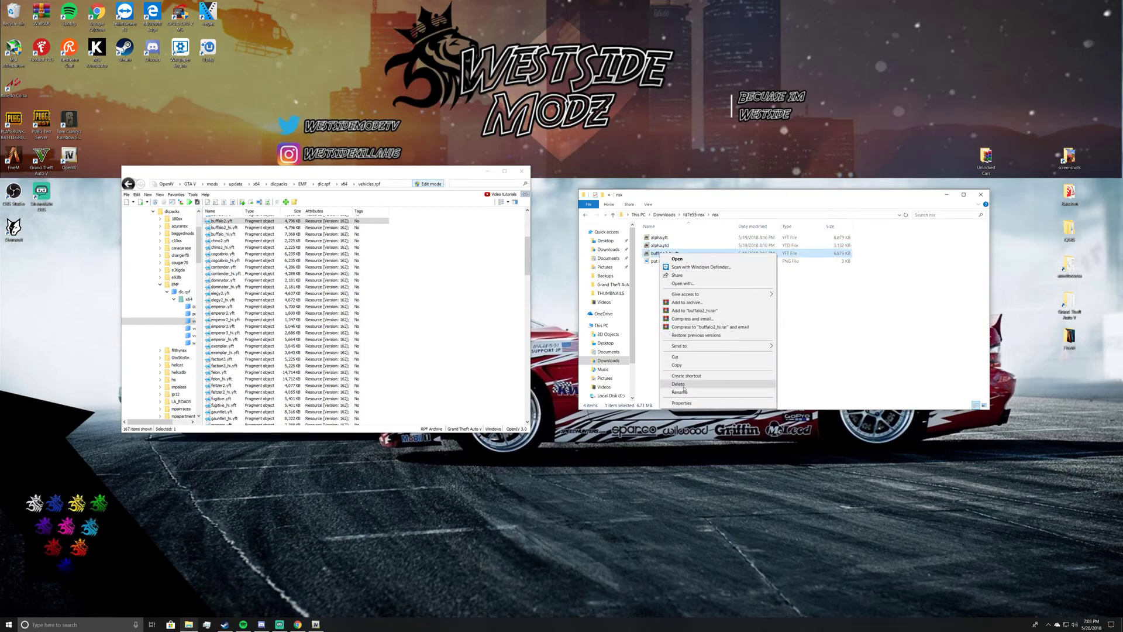
left_click(680, 393)
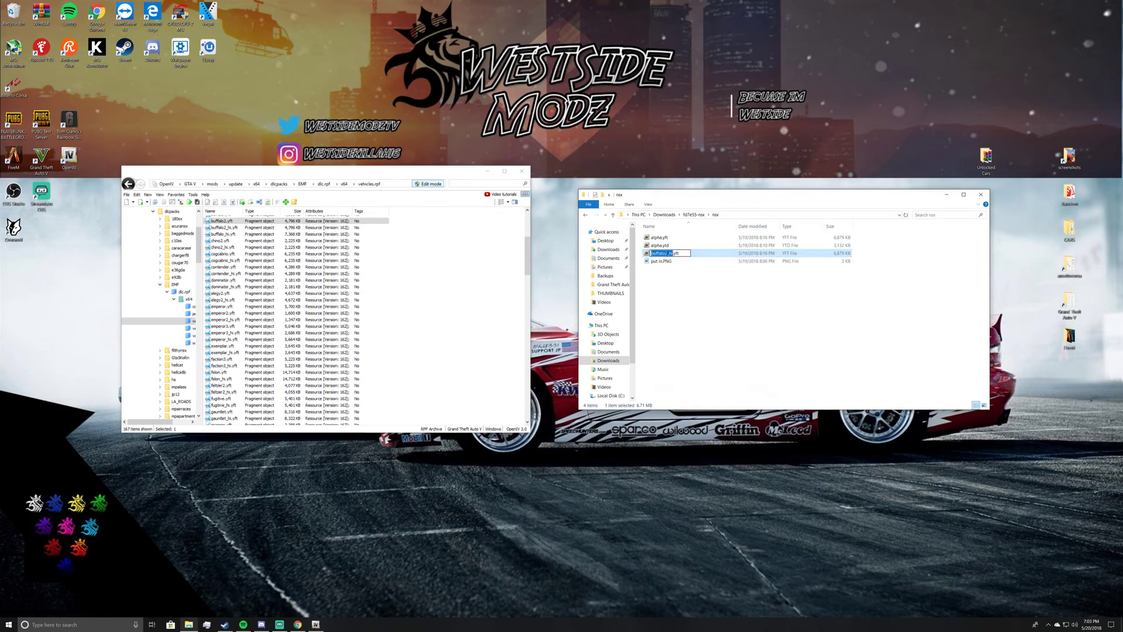
key("Right")
key("Left")
key("Left")
key("BackSpace")
key("BackSpace")
key("BackSpace")
key("BackSpace")
key("BackSpace")
key("BackSpace")
key("BackSpace")
type("alpha")
key("Return")
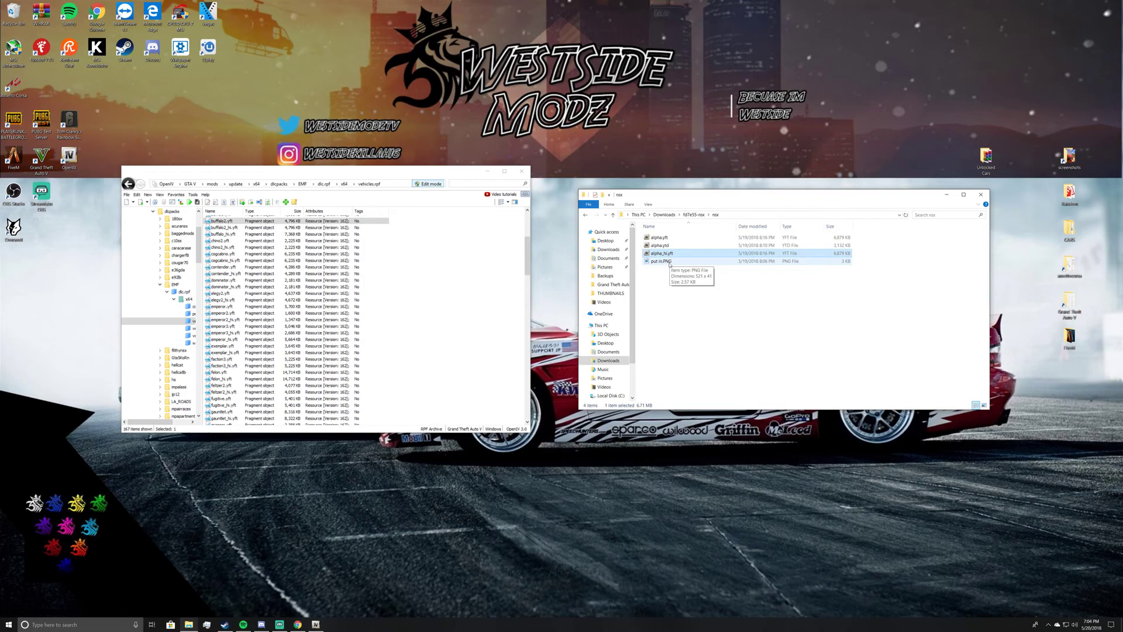
Add alpha.yft, alpha.ytd and alpha_hi.yft from the nsx folder to the open vehicles.rpf archive
left_click(660, 238)
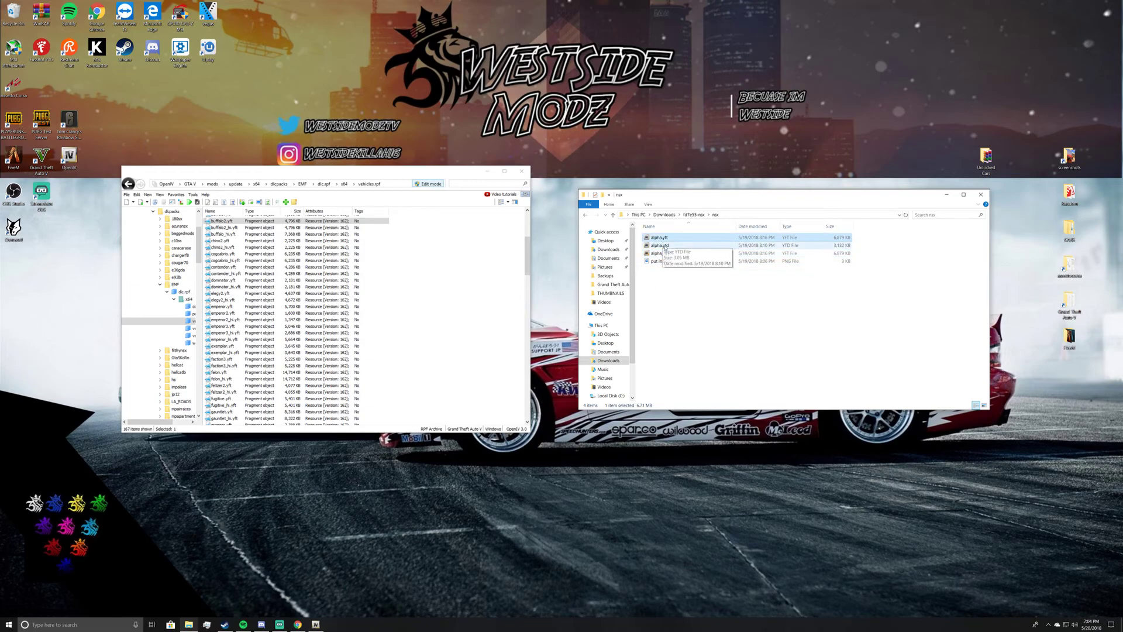
key("shift+Down")
key("shift+Down")
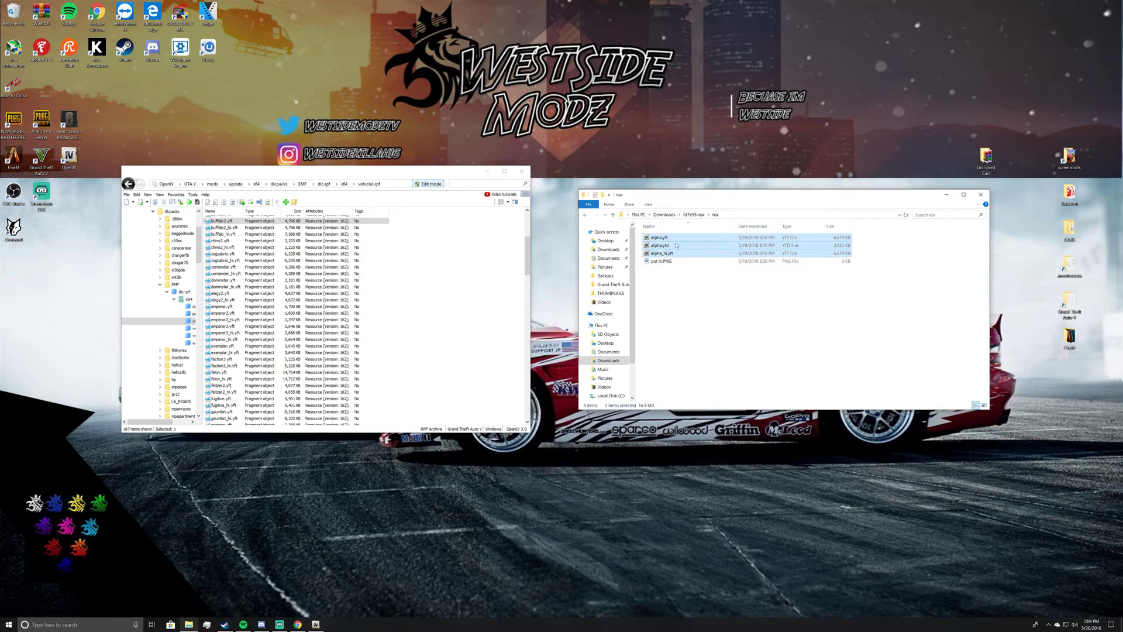
left_click_drag(676, 245, 494, 313)
left_click_drag(344, 185, 243, 249)
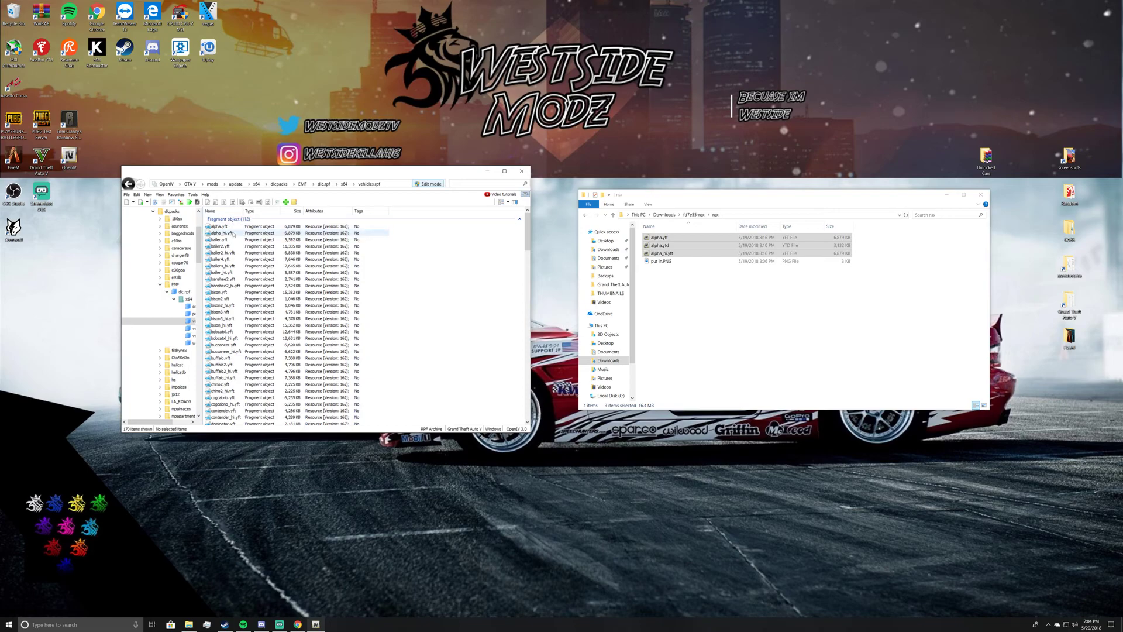
Look through vehicles.rpf, preview the alpha.yft model from another angle, and close the model viewer and the nsx folder window
left_click_drag(527, 231, 528, 400)
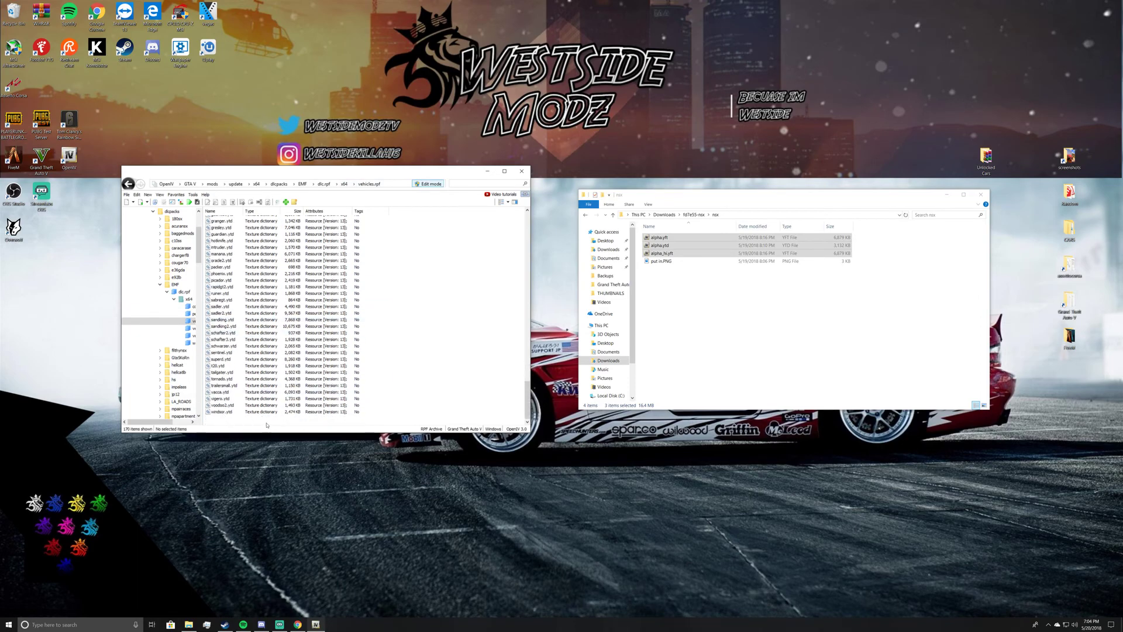
scroll(269, 246, "up", 20)
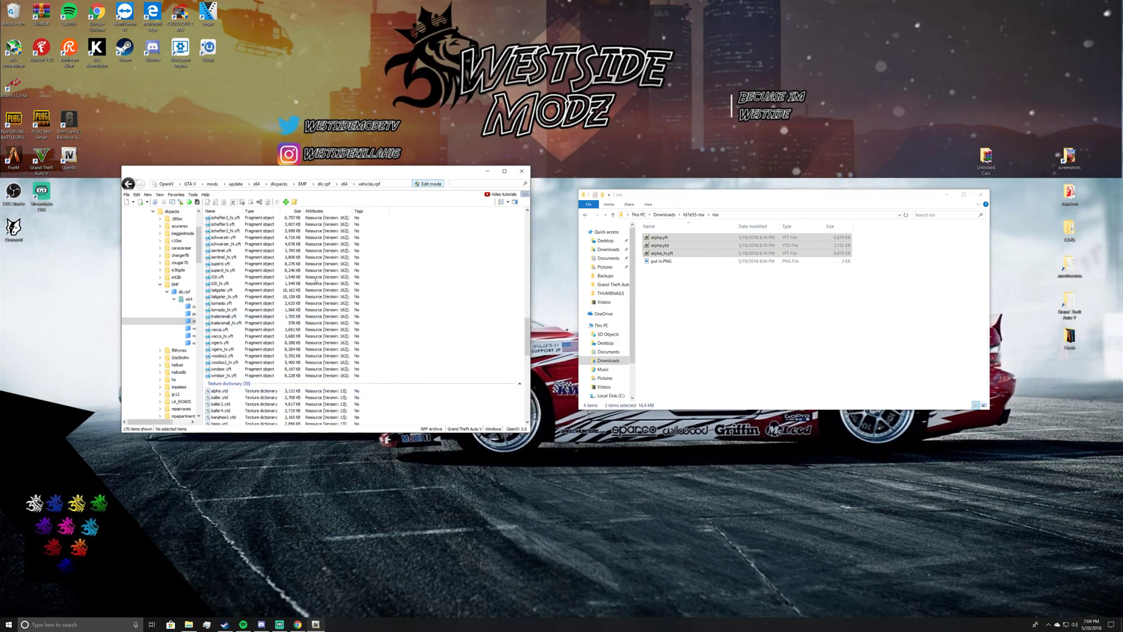
scroll(268, 246, "up", 8)
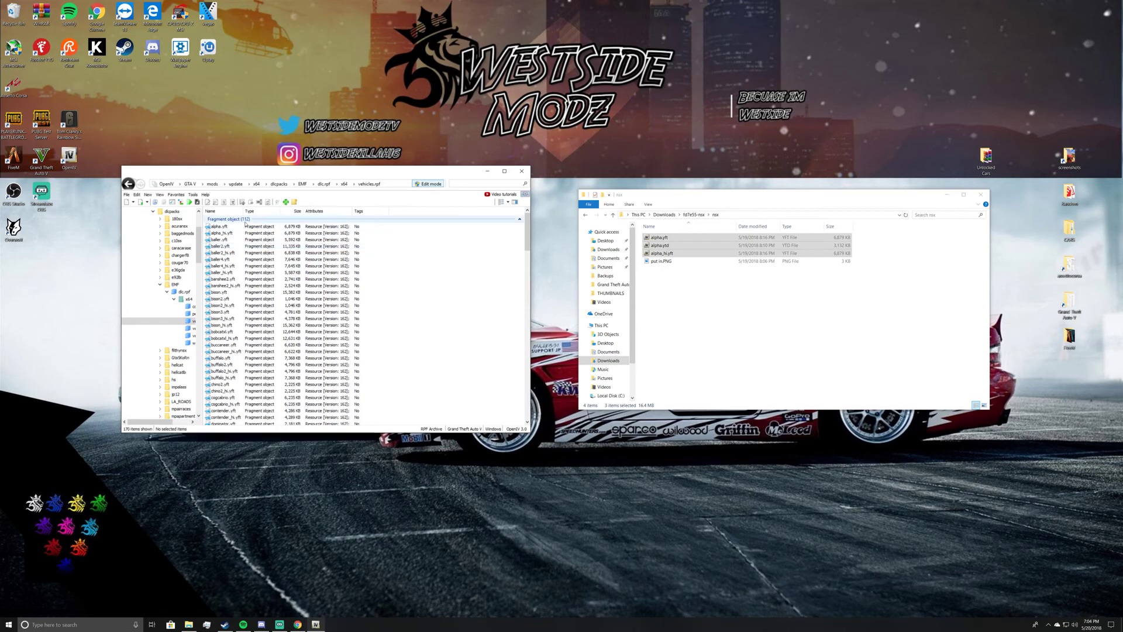
left_click(249, 228)
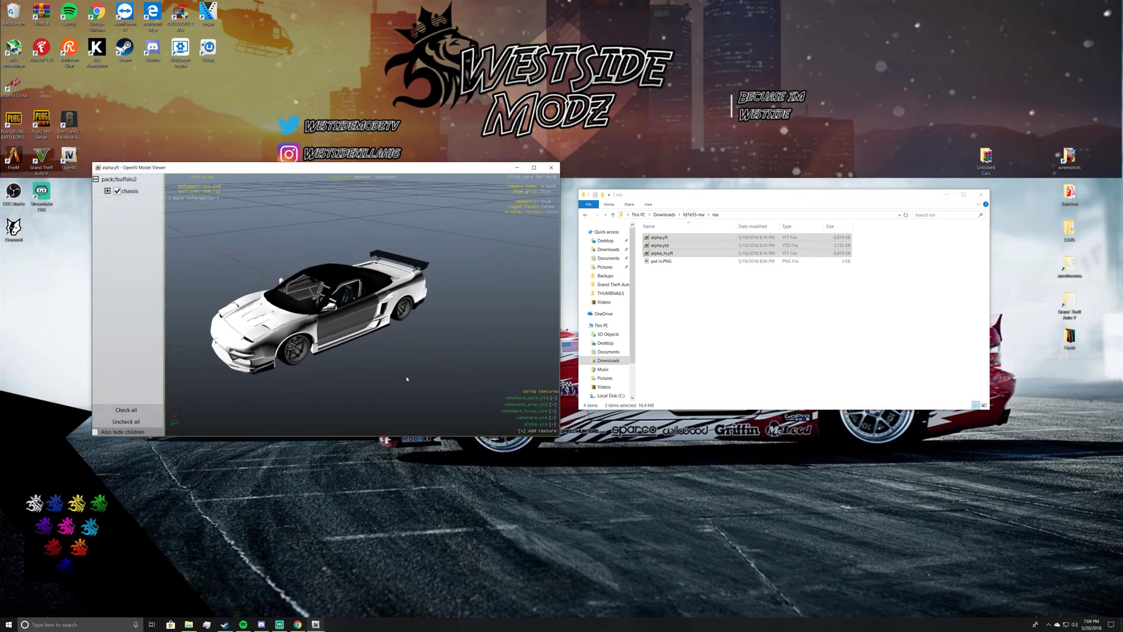
left_click_drag(419, 360, 635, 212)
left_click(552, 167)
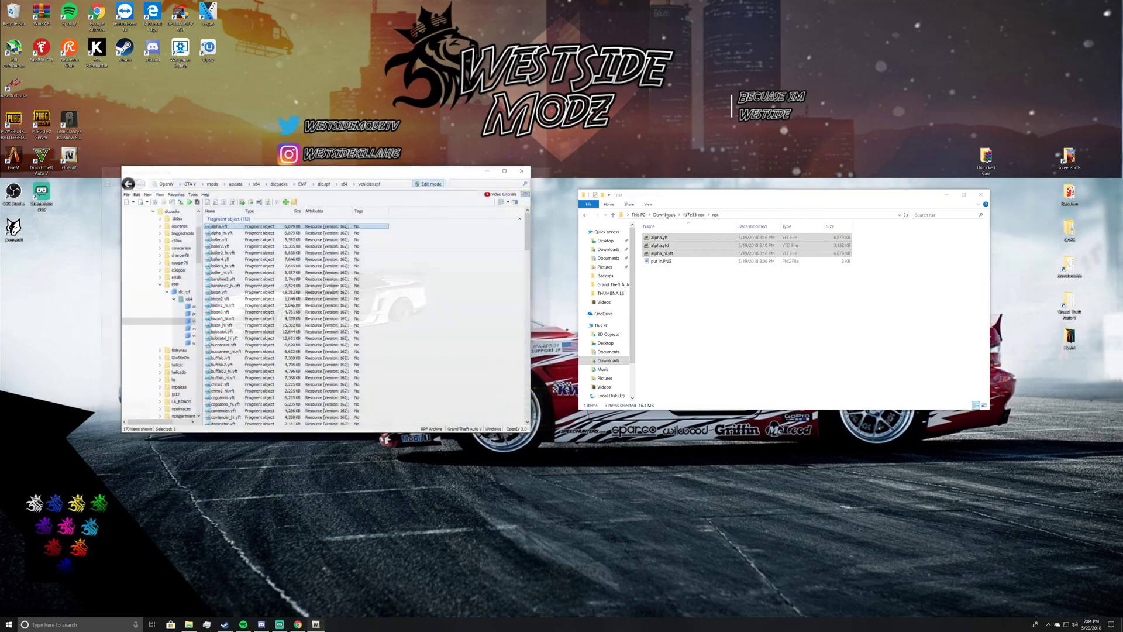
left_click(982, 195)
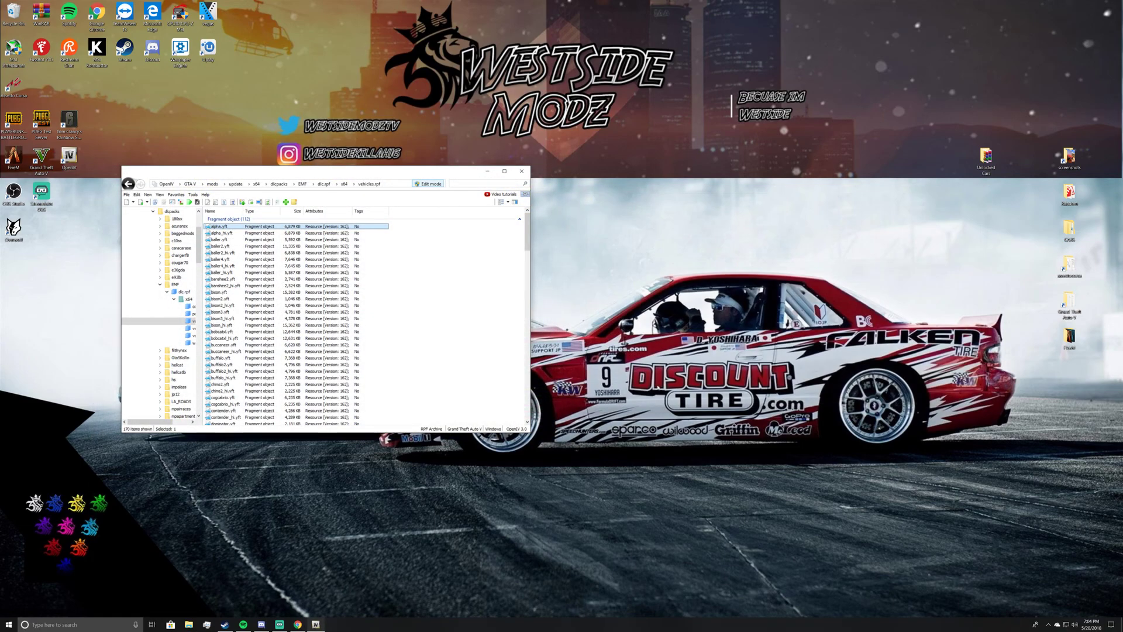